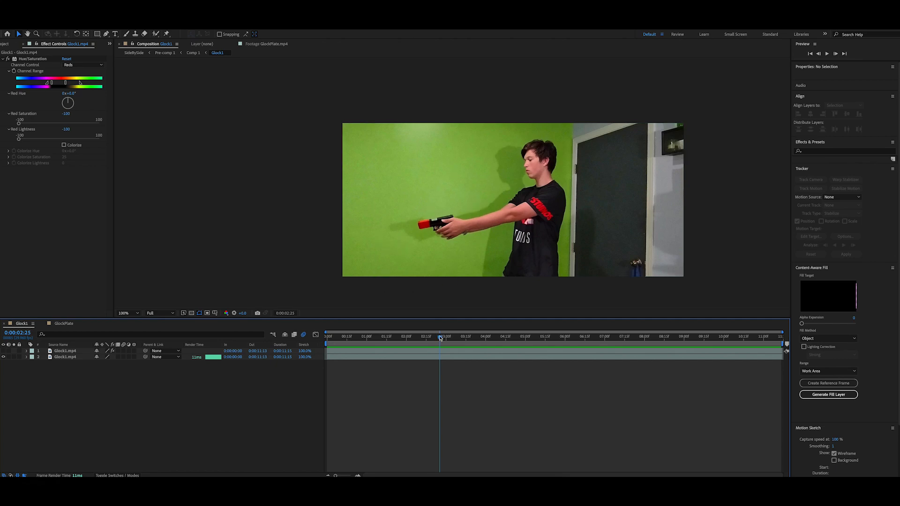
# - Reshape the mask around the gun's red tip on the upper Glock1.mp4 layer at the first frame
pyautogui.moveTo(440, 338); pyautogui.dragTo(296, 355)
pyautogui.click(330, 350)
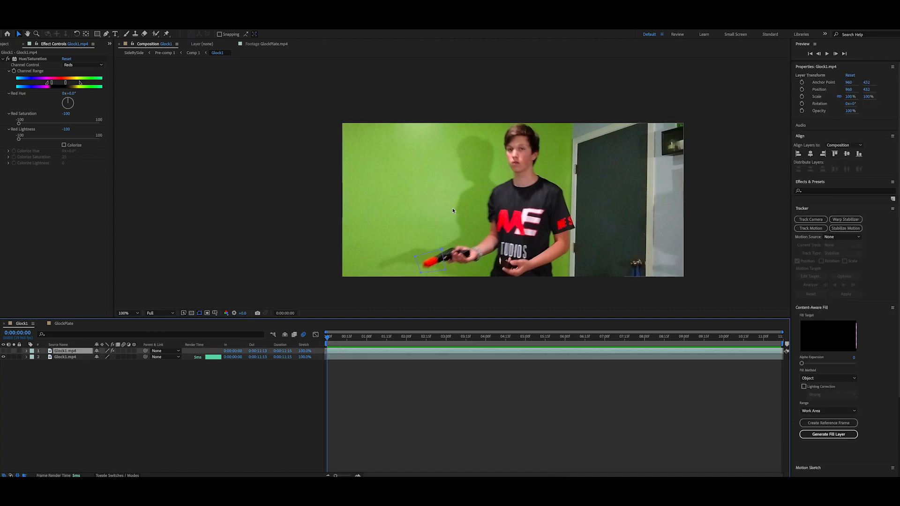
pyautogui.scroll(1, 445, 267)
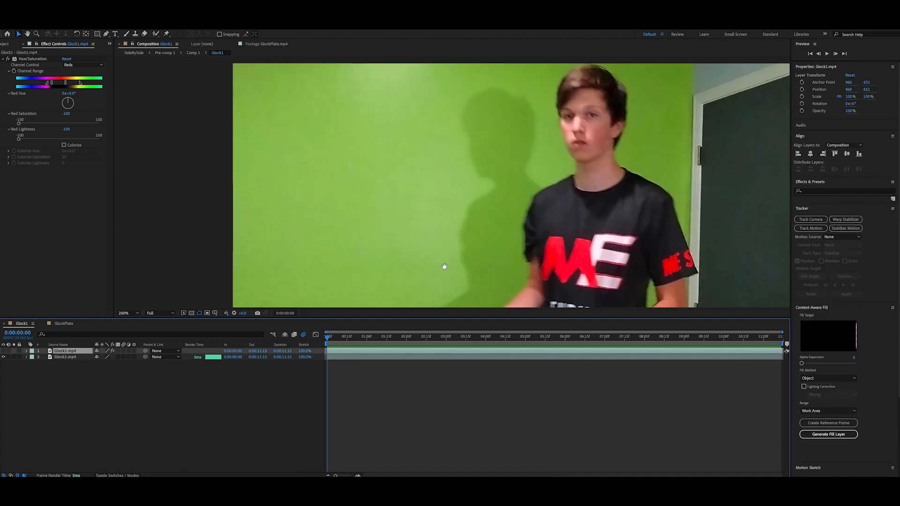
pyautogui.moveTo(444, 266); pyautogui.dragTo(472, 103)
pyautogui.moveTo(469, 191); pyautogui.dragTo(465, 190)
pyautogui.moveTo(460, 152); pyautogui.dragTo(457, 155)
pyautogui.moveTo(406, 167); pyautogui.dragTo(407, 167)
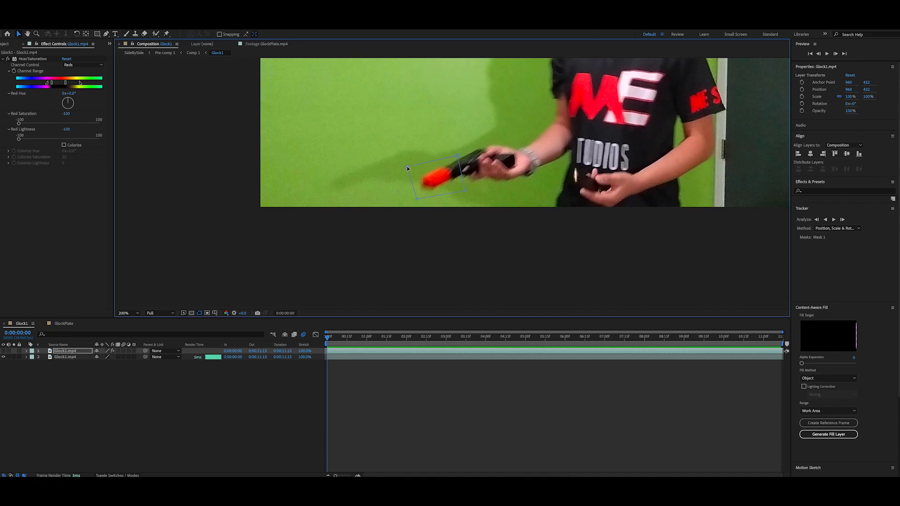
# - Track Mask 1 forward from the first frame using the Position, Scale & Rotation method
pyautogui.press('m')
pyautogui.rightClick(64, 359)
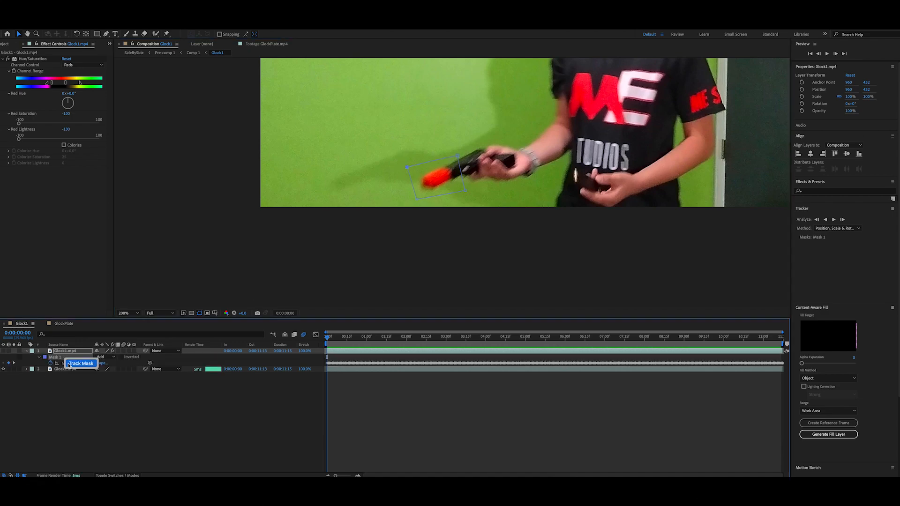
pyautogui.click(71, 364)
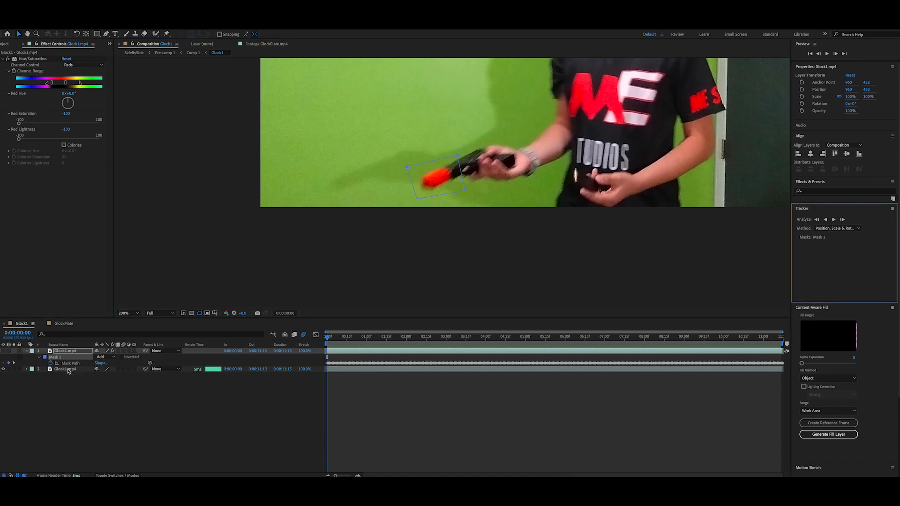
pyautogui.click(834, 220)
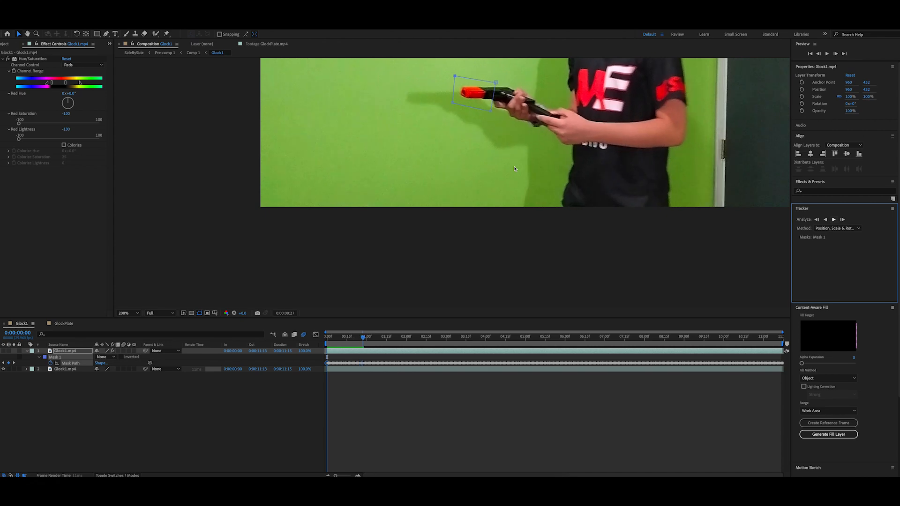
# - Pause the mask tracking at 0:00:00:29, correct the mask corners around the red tip, resume tracking and return to the first frame
pyautogui.click(498, 117)
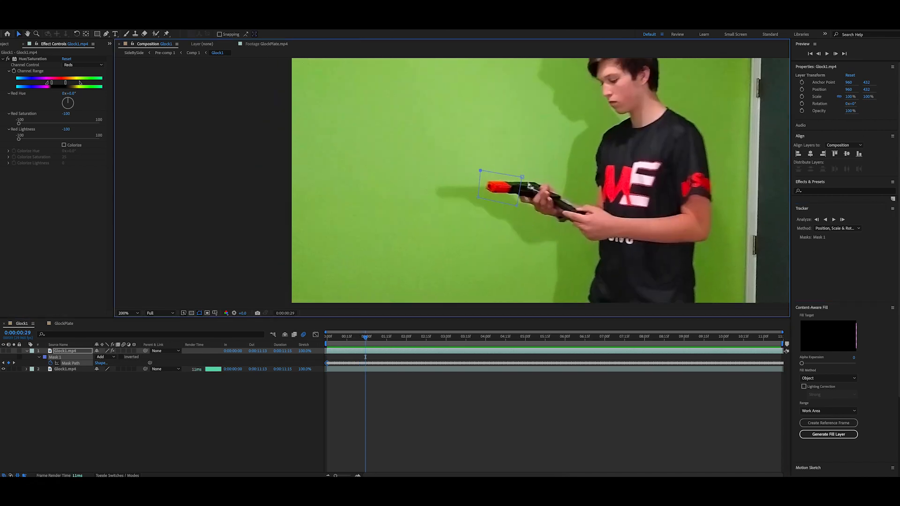
pyautogui.moveTo(477, 197)
pyautogui.mouseDown()
pyautogui.moveTo(500, 197)
pyautogui.moveTo(476, 201)
pyautogui.mouseUp()
pyautogui.moveTo(523, 177); pyautogui.dragTo(519, 179)
pyautogui.click(834, 220)
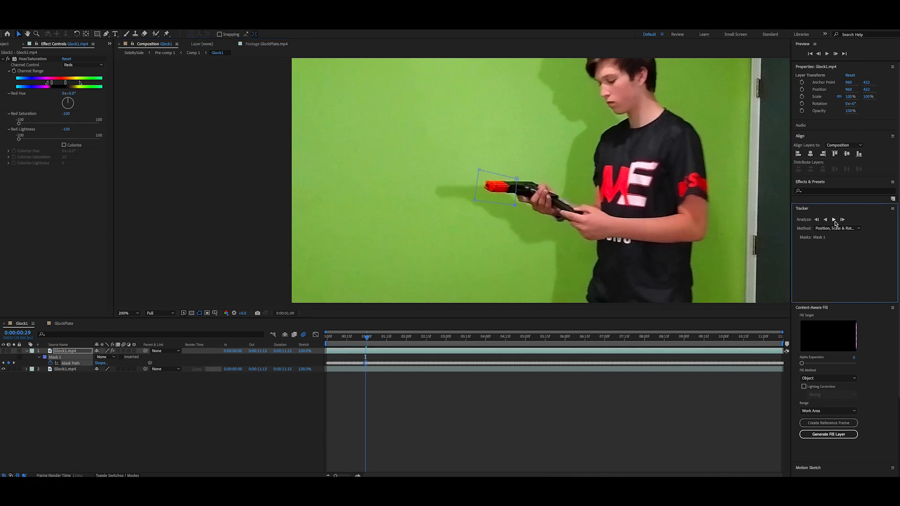
pyautogui.moveTo(411, 340); pyautogui.dragTo(284, 355)
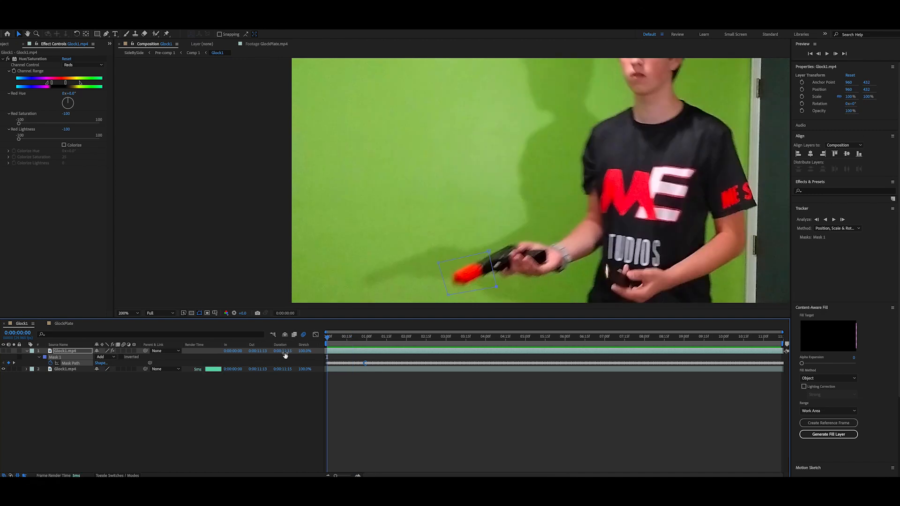
# - Make the masked upper Glock1.mp4 layer visible and delete its existing Hue/Saturation effect
pyautogui.scroll(-1, 449, 223)
pyautogui.moveTo(450, 215); pyautogui.dragTo(425, 227)
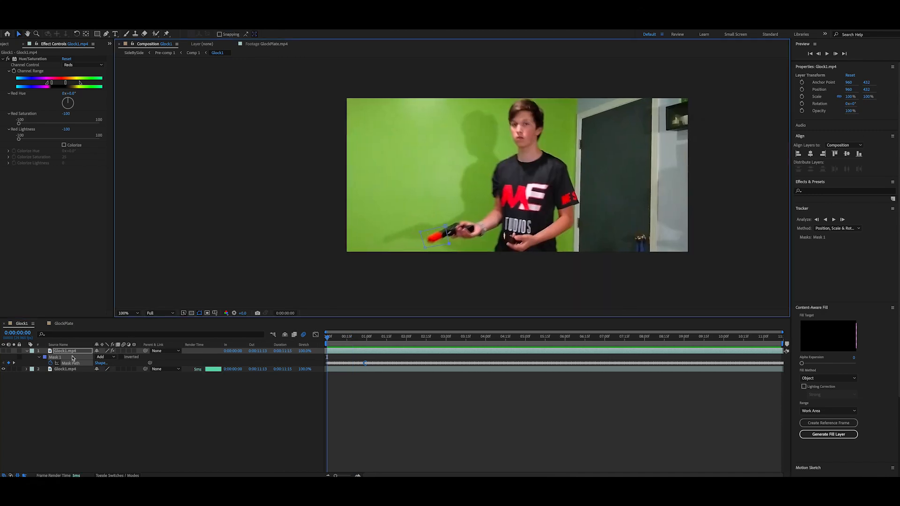
pyautogui.click(28, 352)
pyautogui.click(3, 350)
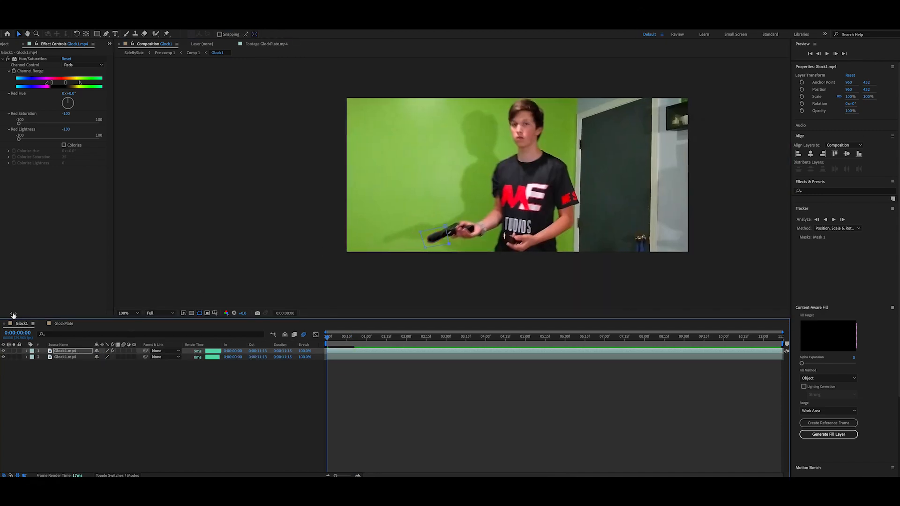
pyautogui.click(7, 60)
pyautogui.click(29, 59)
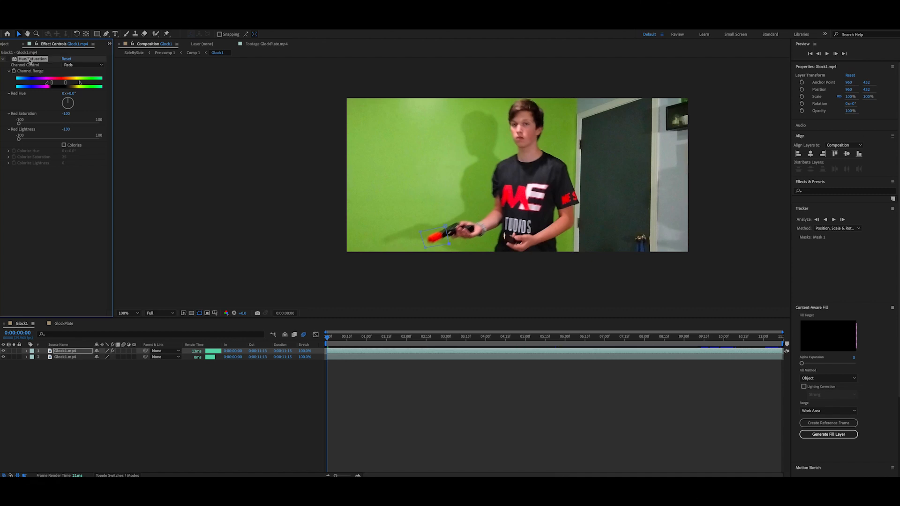
pyautogui.press('Delete')
# - Apply a new Hue/Saturation effect to the masked layer and set the Reds channel's saturation and lightness to -100
pyautogui.click(140, 14)
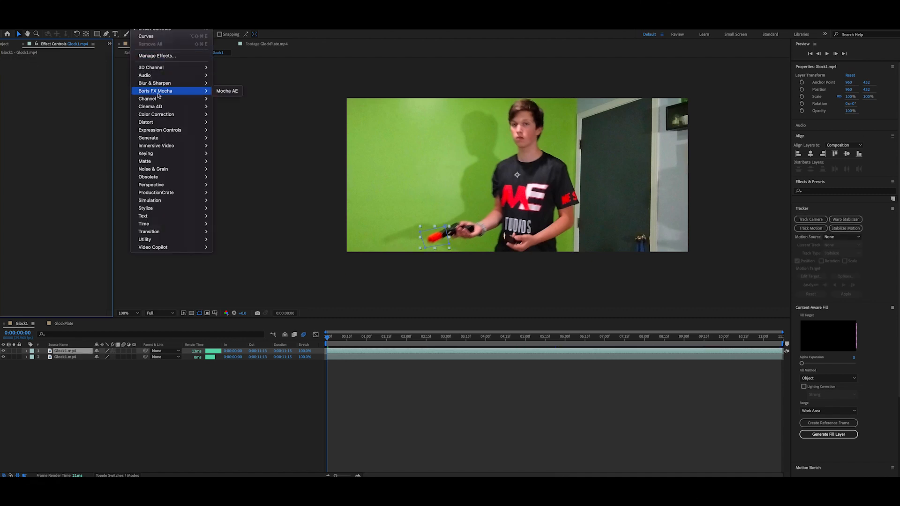
pyautogui.moveTo(173, 114)
pyautogui.click(248, 286)
pyautogui.scroll(2, 444, 245)
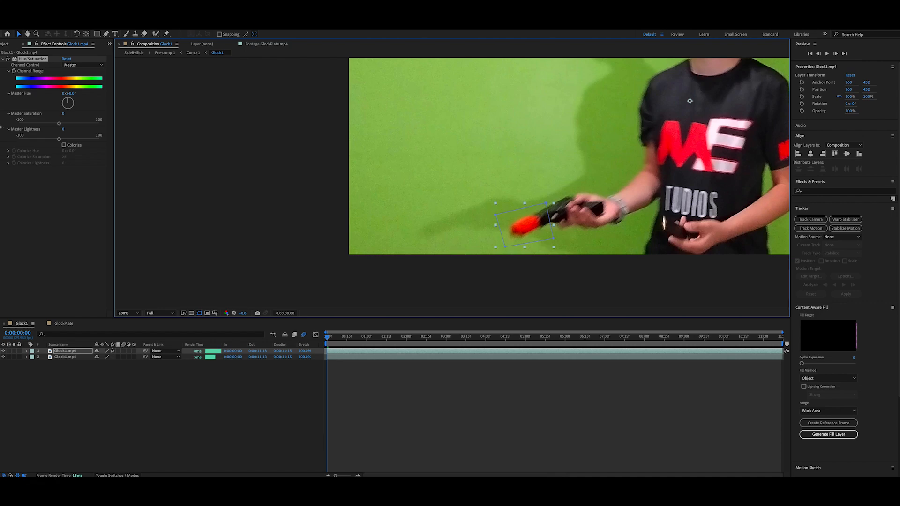
pyautogui.click(83, 65)
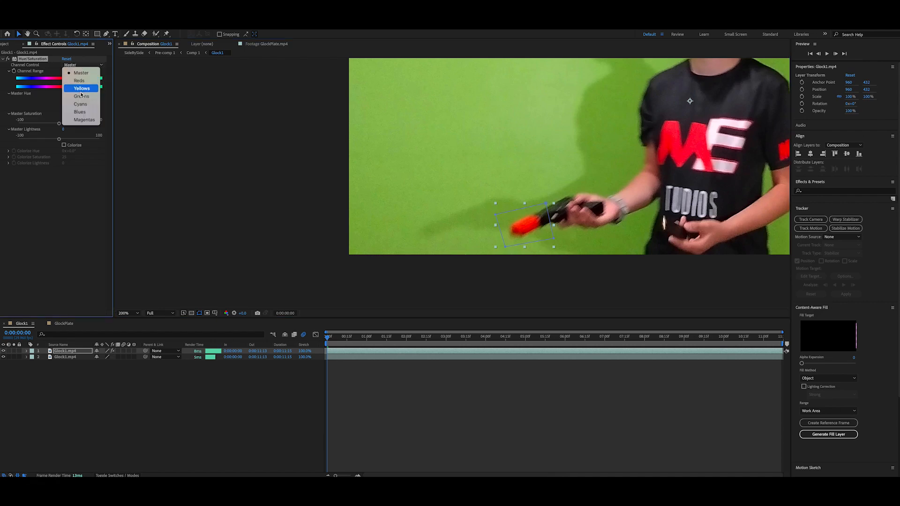
pyautogui.click(85, 81)
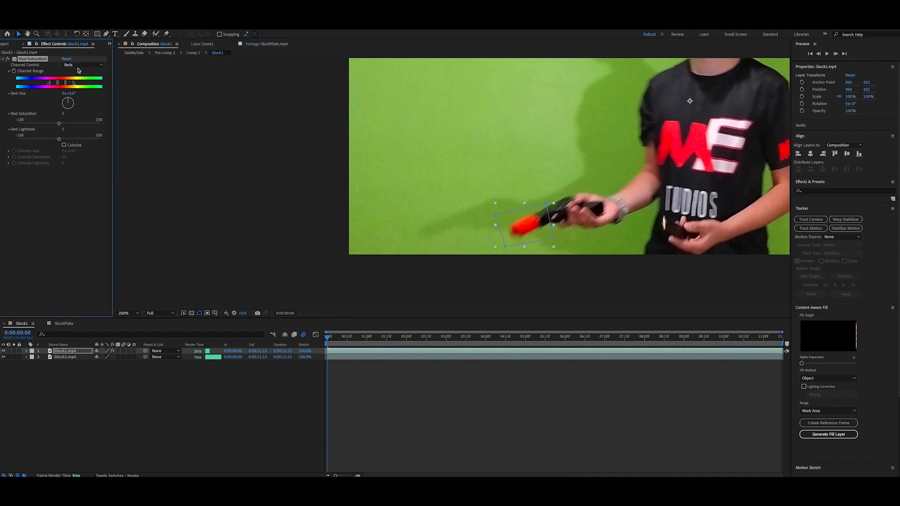
pyautogui.moveTo(59, 124); pyautogui.dragTo(1, 117)
pyautogui.moveTo(60, 140); pyautogui.dragTo(1, 133)
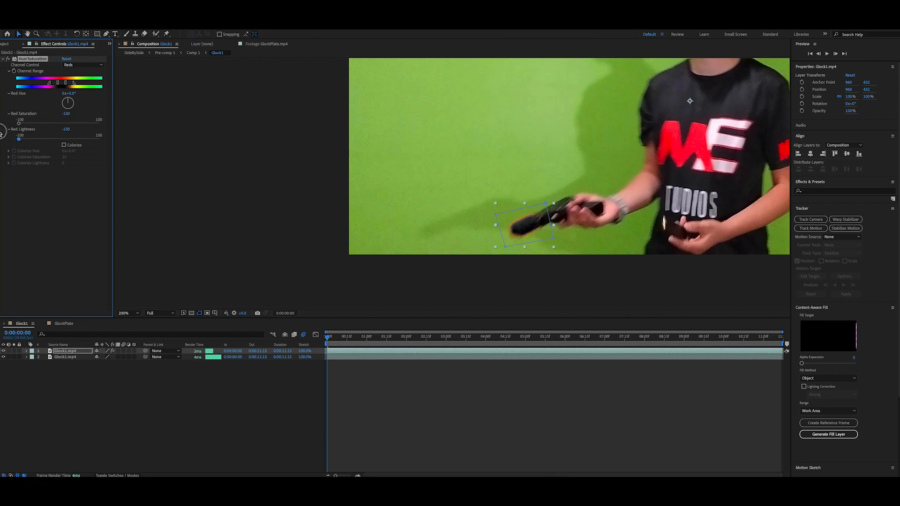
# - Widen the Reds channel range in Hue/Saturation on both sides to darken the coloured fringe around the gun tip
pyautogui.press('.')
pyautogui.moveTo(521, 253); pyautogui.dragTo(324, 186)
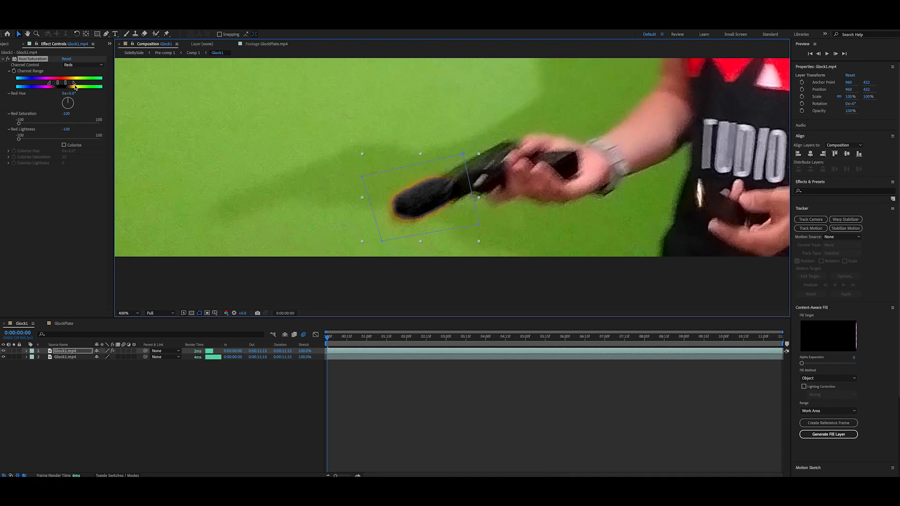
pyautogui.moveTo(74, 83); pyautogui.dragTo(80, 83)
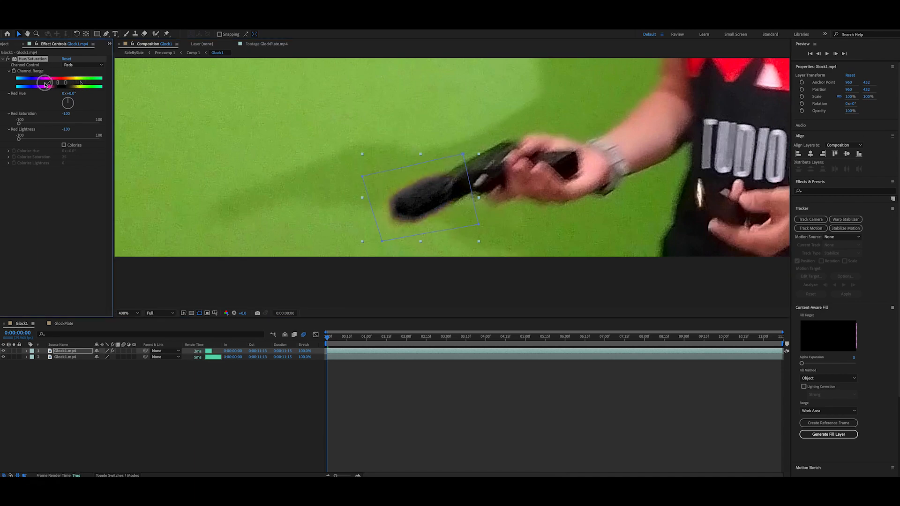
pyautogui.moveTo(50, 84)
pyautogui.mouseDown()
pyautogui.moveTo(37, 83)
pyautogui.moveTo(55, 85)
pyautogui.mouseUp()
pyautogui.moveTo(66, 85); pyautogui.dragTo(69, 85)
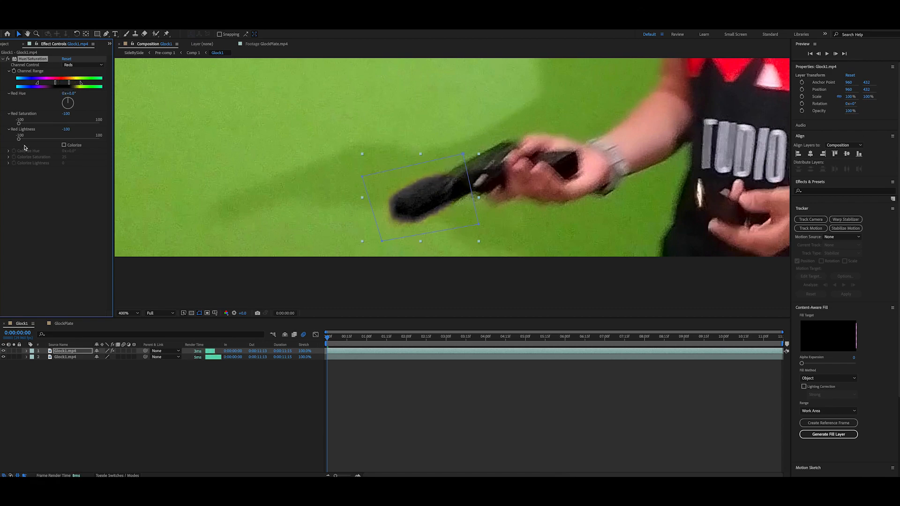
# - Play back the Glock1 composition and inspect the recoloured gun tip up close
pyautogui.scroll(-3, 422, 295)
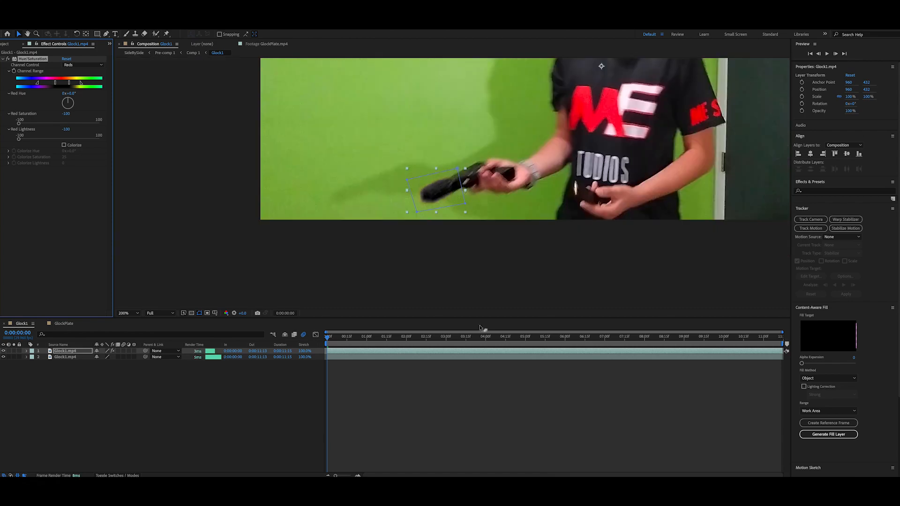
pyautogui.click(533, 241)
pyautogui.scroll(-1, 496, 237)
pyautogui.press('space')
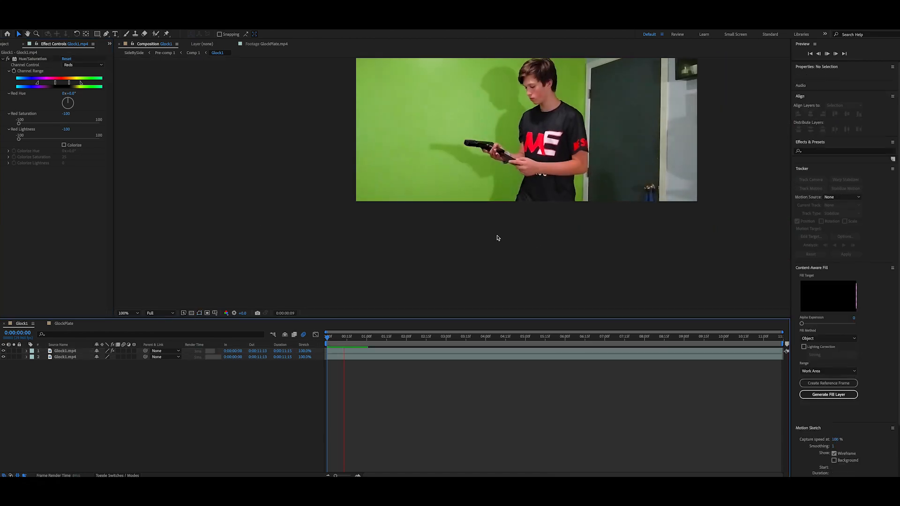
pyautogui.scroll(1, 463, 126)
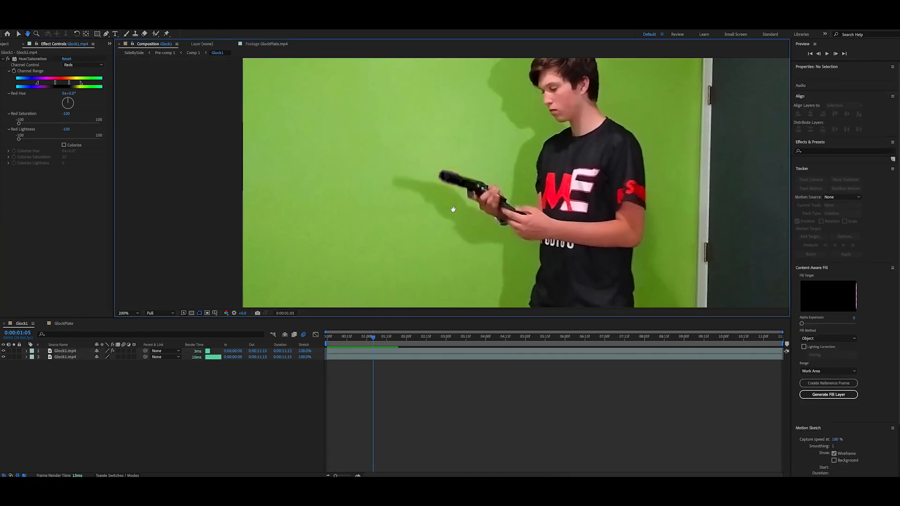
pyautogui.press('space')
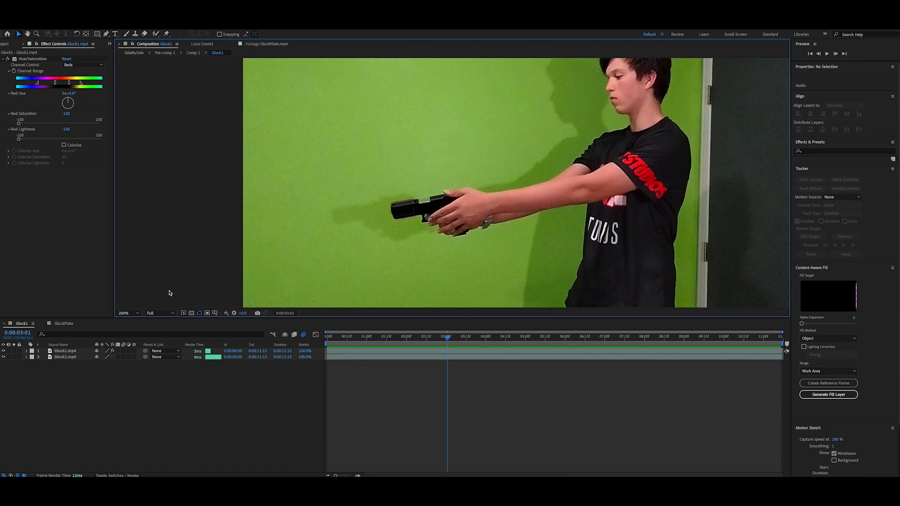
pyautogui.press('.')
# - Search the project items for "pla" and open the GlockPlate composition
pyautogui.click(7, 44)
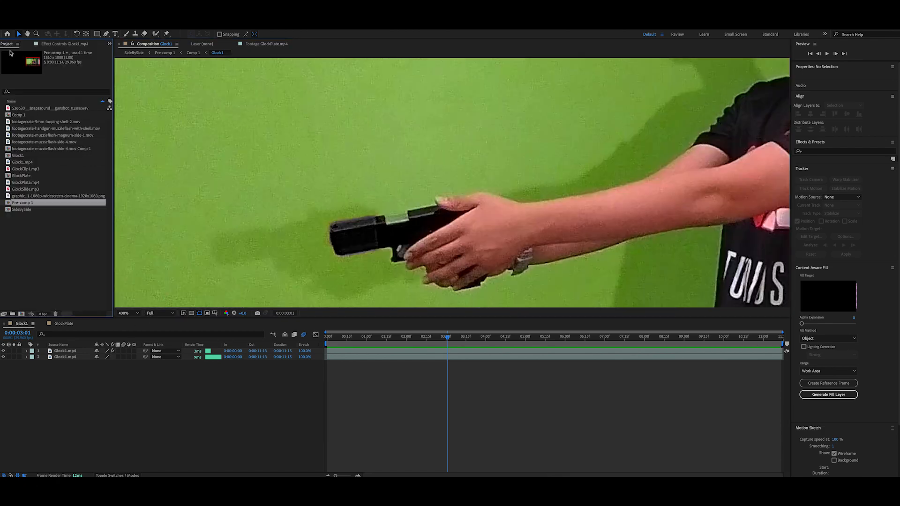
pyautogui.click(35, 93)
pyautogui.write('slide')
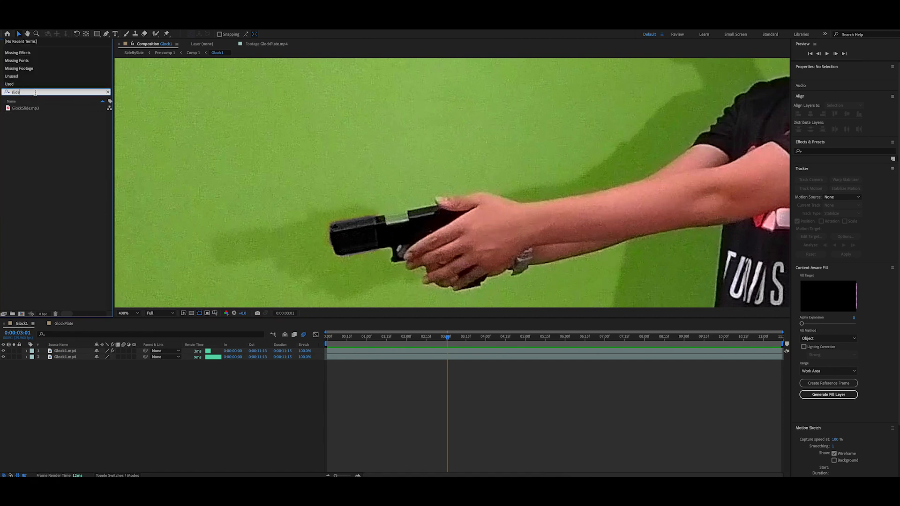
pyautogui.press('BackSpace')
pyautogui.write('glcok')
pyautogui.press('BackSpace')
pyautogui.press('BackSpace')
pyautogui.press('BackSpace')
pyautogui.press('BackSpace')
pyautogui.press('BackSpace')
pyautogui.write('pl')
pyautogui.click(31, 117)
pyautogui.doubleClick(27, 108)
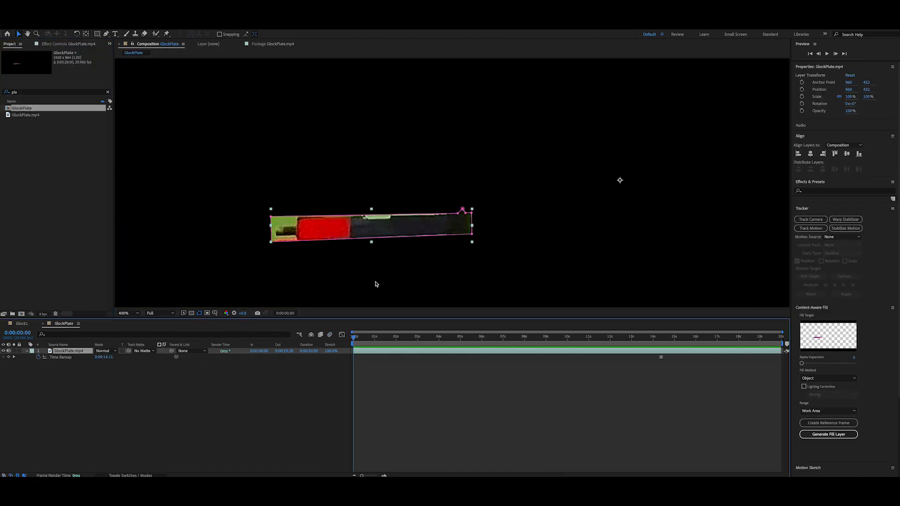
# - Delete Mask 1 from the GlockPlate.mp4 layer
pyautogui.press('m')
pyautogui.click(65, 358)
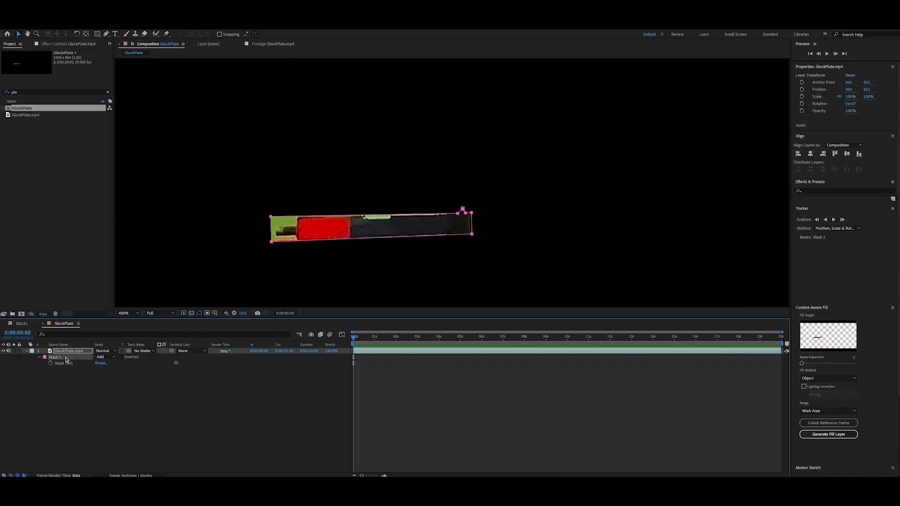
pyautogui.press('Delete')
# - Start a Pen tool mask on GlockPlate.mp4 along the gun slide's lower edge and around its front end
pyautogui.scroll(-1, 246, 194)
pyautogui.scroll(1, 358, 171)
pyautogui.scroll(-1, 358, 171)
pyautogui.scroll(-1, 358, 171)
pyautogui.scroll(1, 358, 172)
pyautogui.press('space')
pyautogui.moveTo(520, 135); pyautogui.dragTo(375, 214)
pyautogui.scroll(3, 492, 156)
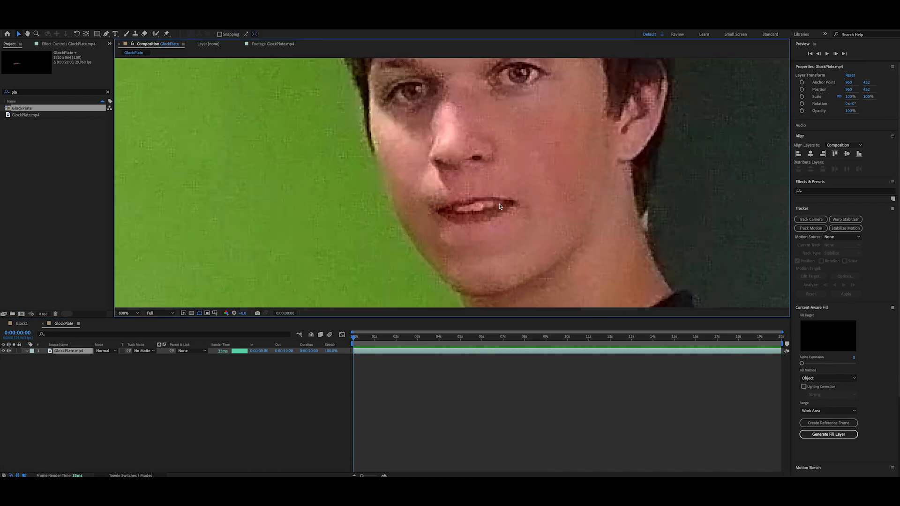
pyautogui.scroll(-3, 499, 207)
pyautogui.press('space')
pyautogui.scroll(1, 532, 129)
pyautogui.moveTo(342, 249); pyautogui.dragTo(371, 284)
pyautogui.scroll(1, 440, 224)
pyautogui.click(107, 34)
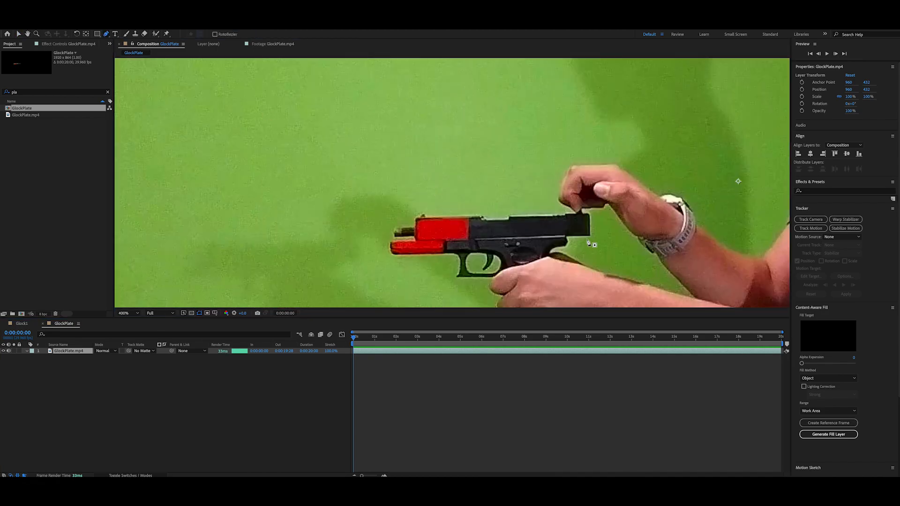
pyautogui.moveTo(590, 236); pyautogui.dragTo(628, 236)
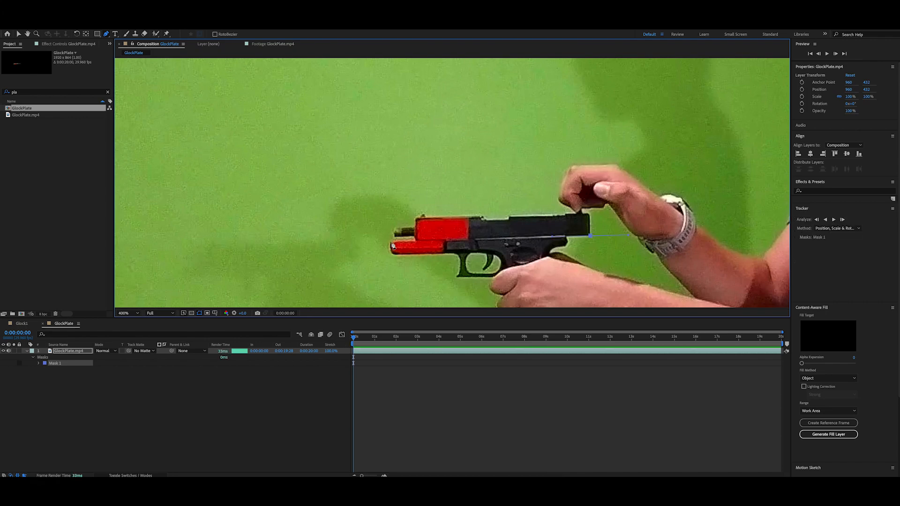
pyautogui.click(388, 219)
pyautogui.moveTo(442, 215); pyautogui.dragTo(418, 218)
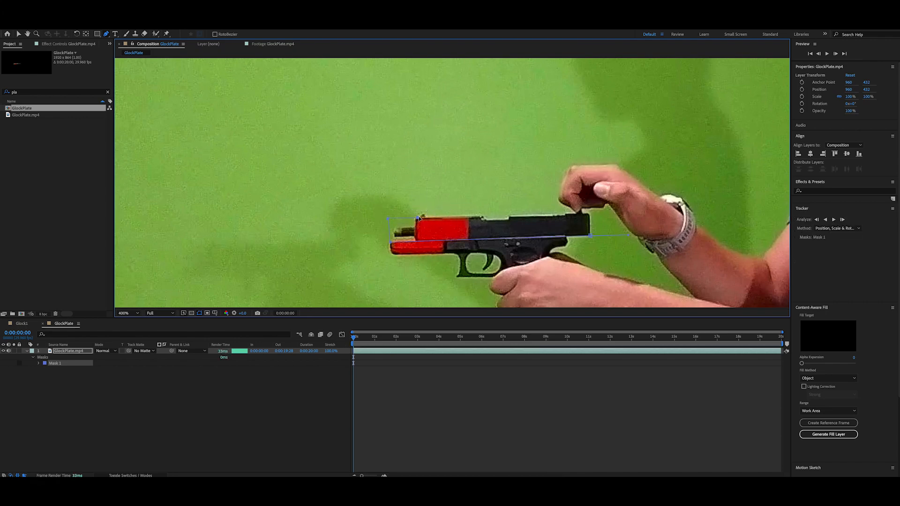
# - Trace the mask along the slide's upper edge, ejection port notch and rear sight, and close it at the slide's back corner
pyautogui.click(482, 214)
pyautogui.click(509, 219)
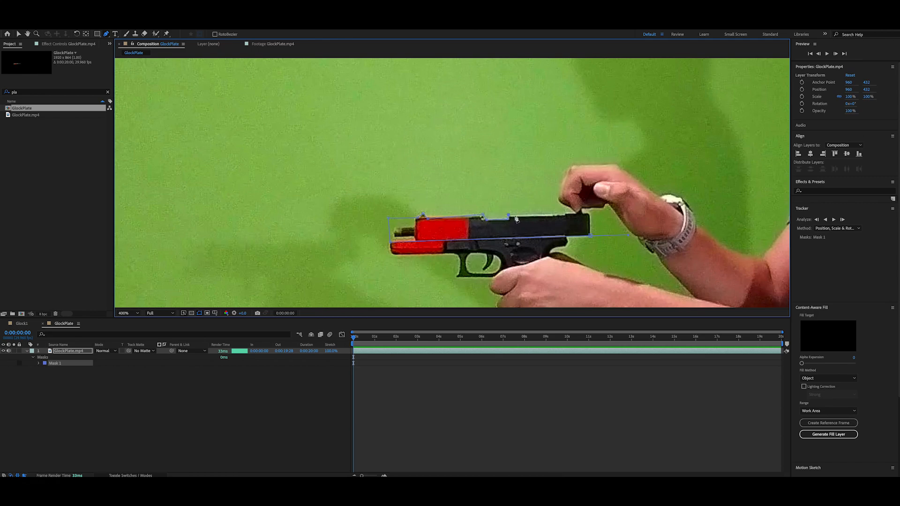
pyautogui.click(576, 214)
pyautogui.click(582, 213)
pyautogui.click(590, 214)
pyautogui.click(590, 235)
# - Clean up the closed slide mask by removing the curve at its rear corners and refining the lower front corner
pyautogui.moveTo(628, 240); pyautogui.dragTo(592, 236)
pyautogui.moveTo(590, 236); pyautogui.dragTo(589, 236)
pyautogui.click(589, 213)
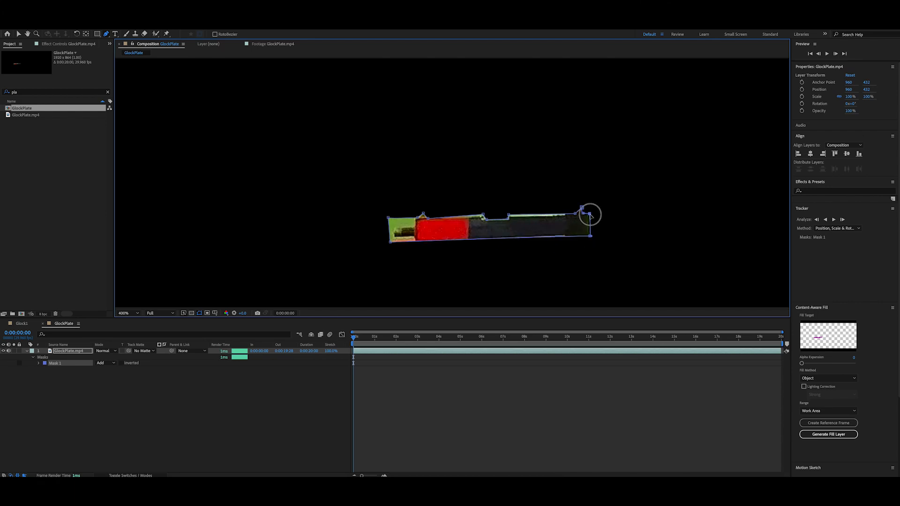
pyautogui.click(389, 243)
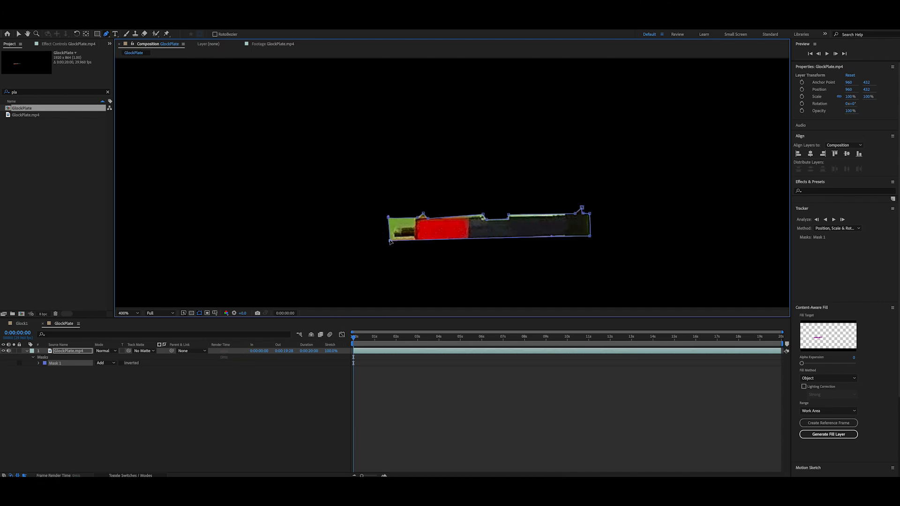
# - Adjust the slide mask's upper front corner and deselect the GlockPlate.mp4 layer
pyautogui.click(389, 218)
pyautogui.click(17, 35)
pyautogui.click(266, 418)
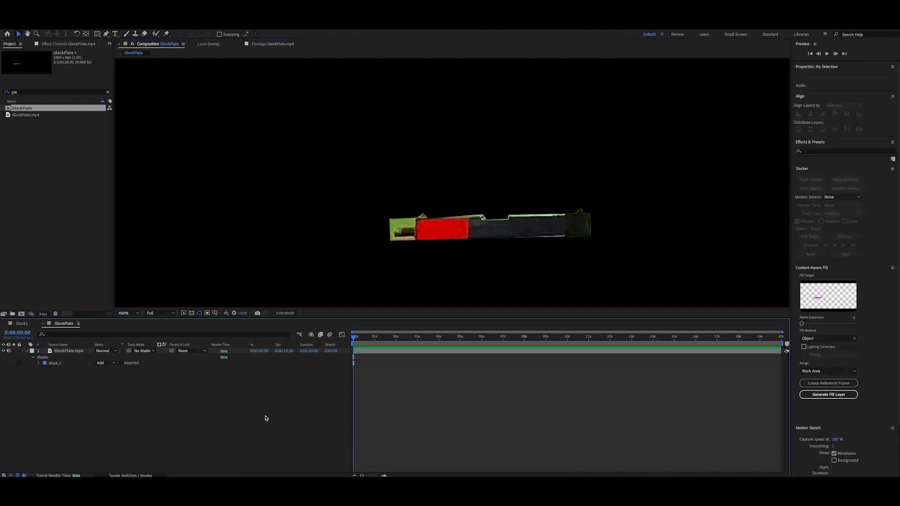
# - Copy the Hue/Saturation effect from the Glock1.mp4 layer in Glock1 and paste it onto GlockPlate.mp4
pyautogui.click(75, 351)
pyautogui.click(55, 43)
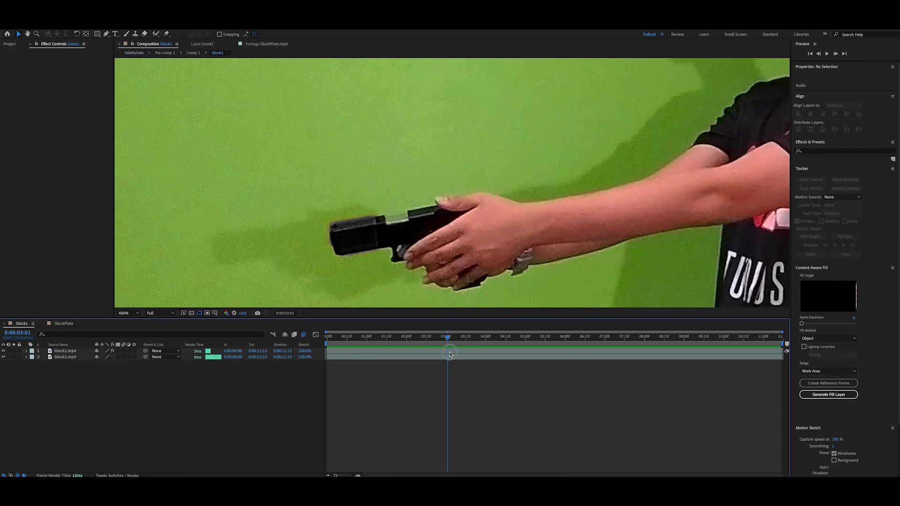
pyautogui.click(449, 352)
pyautogui.click(35, 60)
pyautogui.click(63, 323)
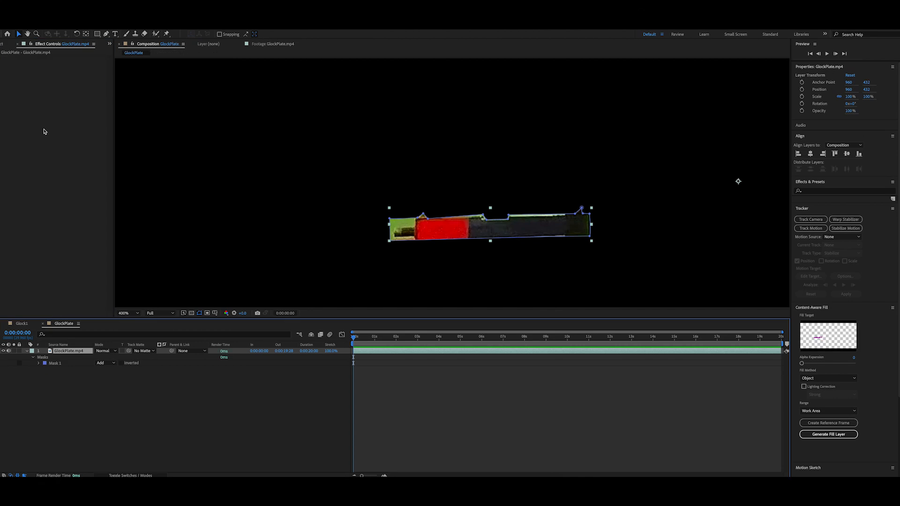
pyautogui.click(64, 267)
pyautogui.hotkey('ctrl', 'v')
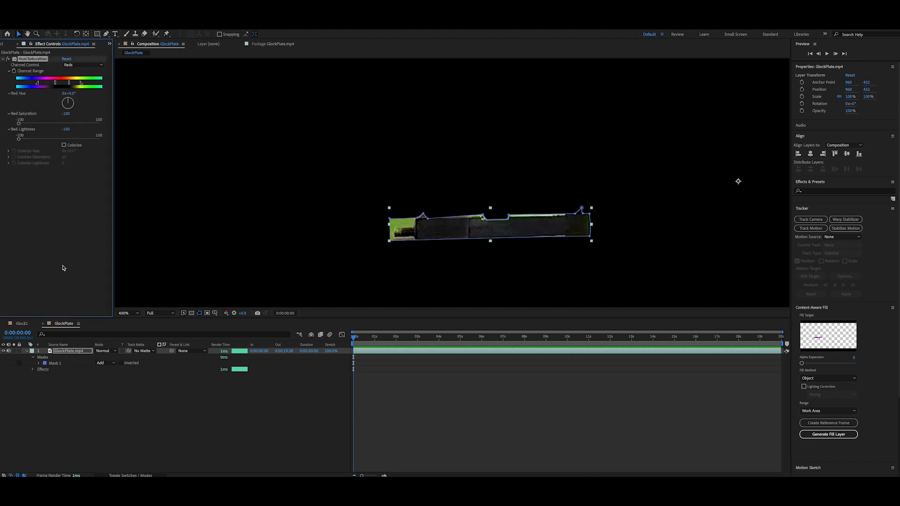
# - Copy the masked GlockPlate.mp4 layer into the Glock1 composition as the topmost layer
pyautogui.click(64, 351)
pyautogui.click(22, 324)
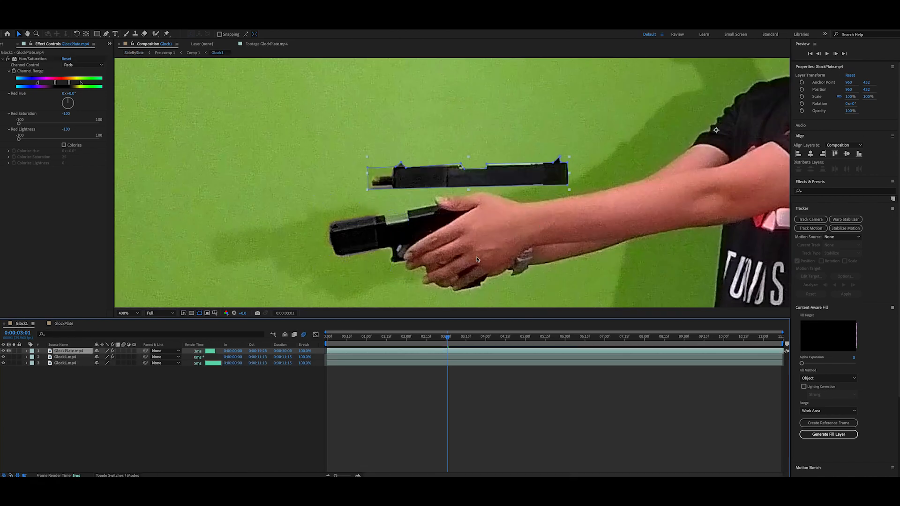
pyautogui.click(542, 388)
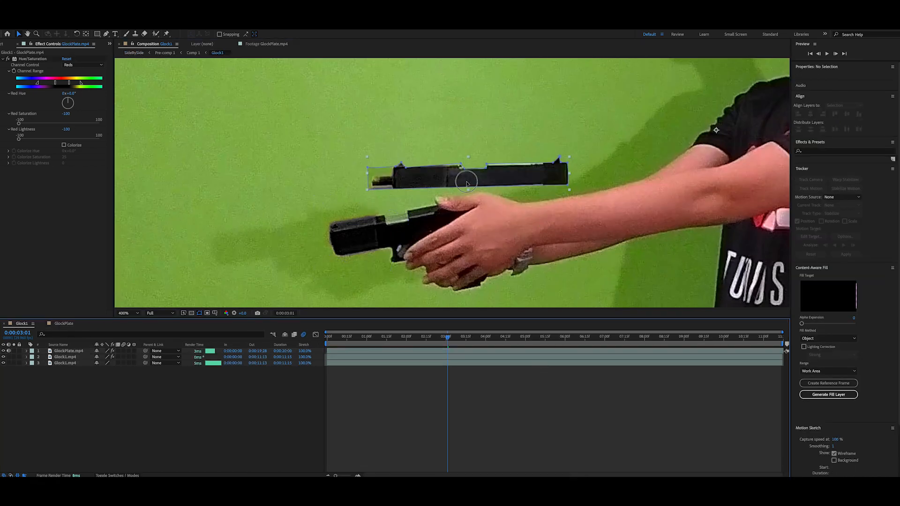
# - Increase the Mask Feather of GlockPlate.mp4's Mask 1 by a few pixels to soften the slide's edges
pyautogui.click(466, 183)
pyautogui.press('f')
pyautogui.moveTo(103, 364); pyautogui.dragTo(106, 364)
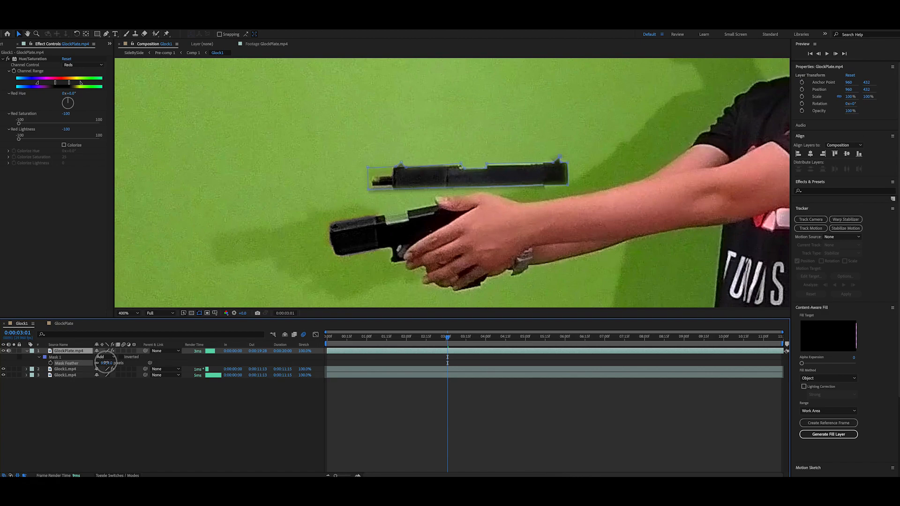
pyautogui.click(231, 437)
# - Go to the shot frame at 0:00:07:20 and move the GlockPlate.mp4 slide over the gun, at position 811, 414
pyautogui.moveTo(448, 336); pyautogui.dragTo(627, 356)
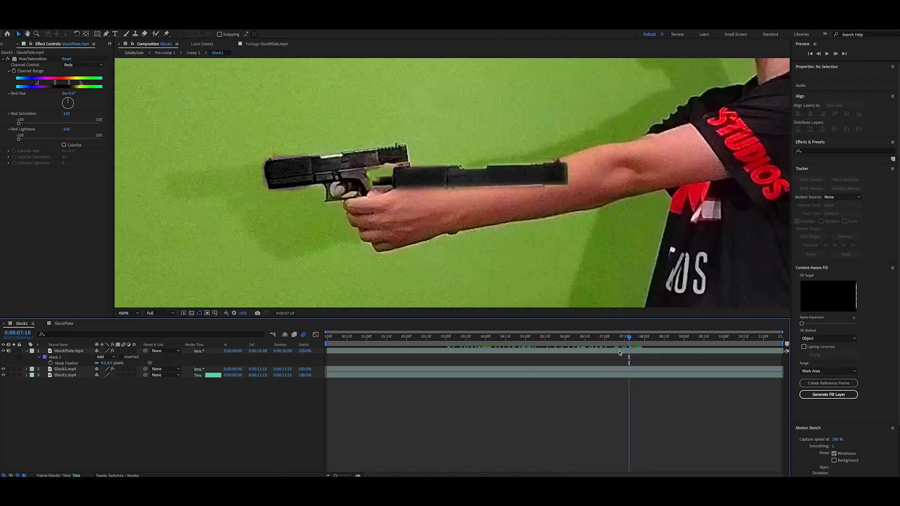
pyautogui.moveTo(490, 186); pyautogui.dragTo(566, 162)
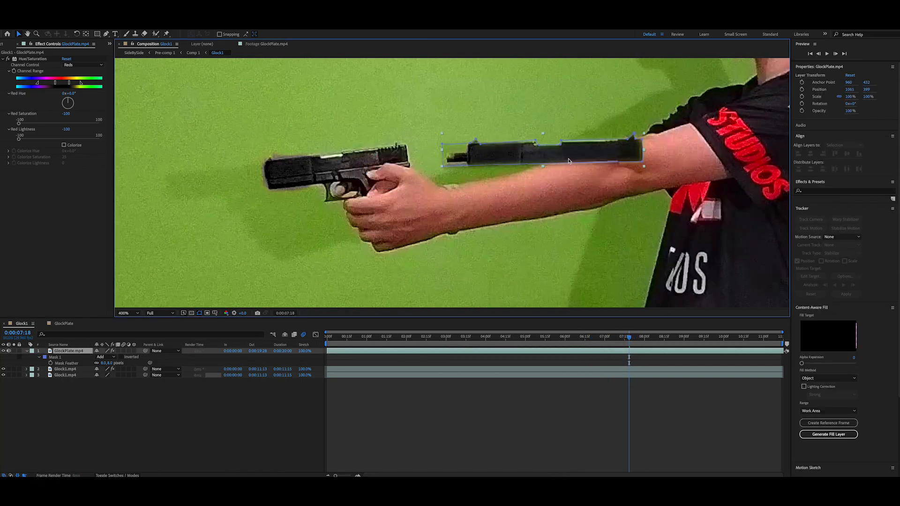
pyautogui.click(836, 55)
pyautogui.click(836, 55)
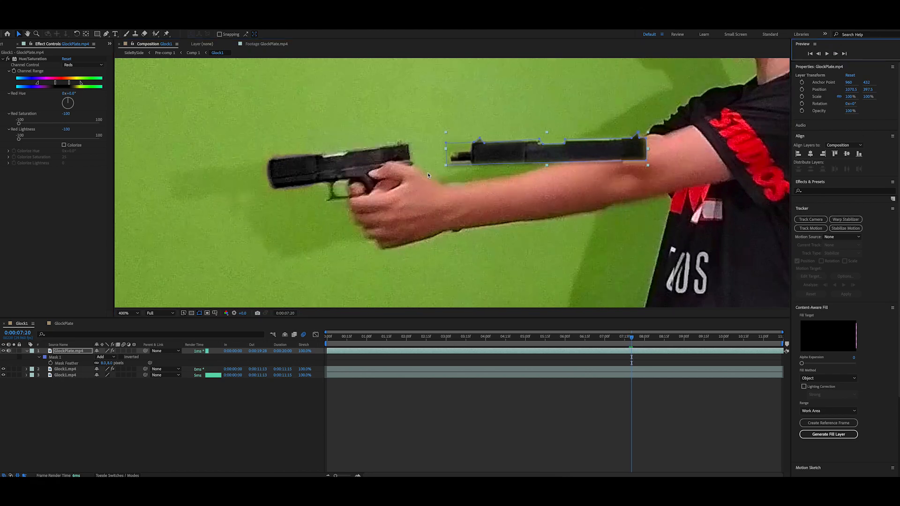
pyautogui.moveTo(507, 164); pyautogui.dragTo(323, 169)
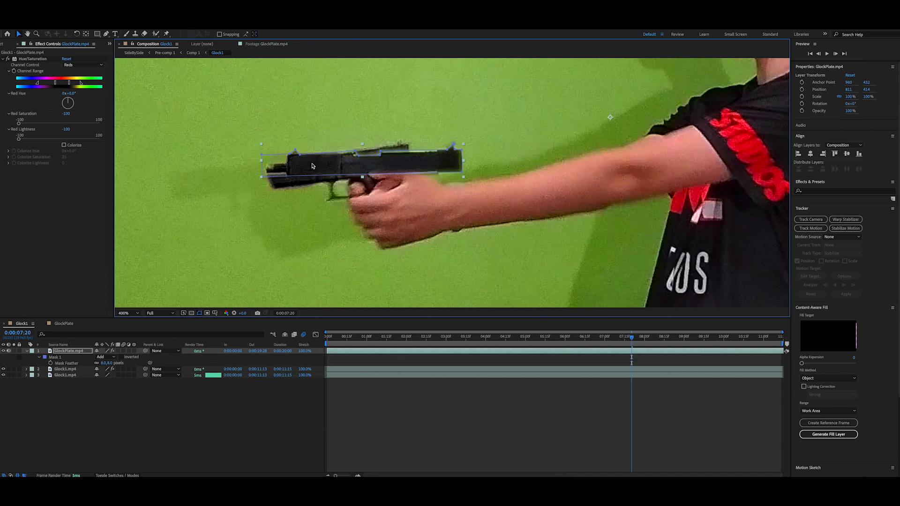
# - Move the GlockPlate.mp4 anchor point onto the middle of the slide and scale the layer to 81%
pyautogui.press('y')
pyautogui.moveTo(611, 122); pyautogui.dragTo(360, 152)
pyautogui.click(19, 34)
pyautogui.press('s')
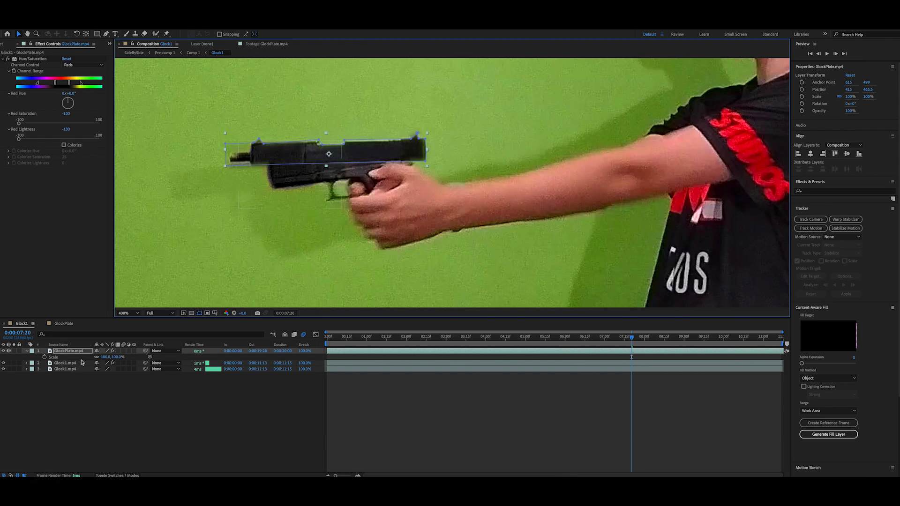
pyautogui.moveTo(113, 360)
pyautogui.mouseDown()
pyautogui.moveTo(105, 360)
pyautogui.moveTo(115, 356)
pyautogui.mouseUp()
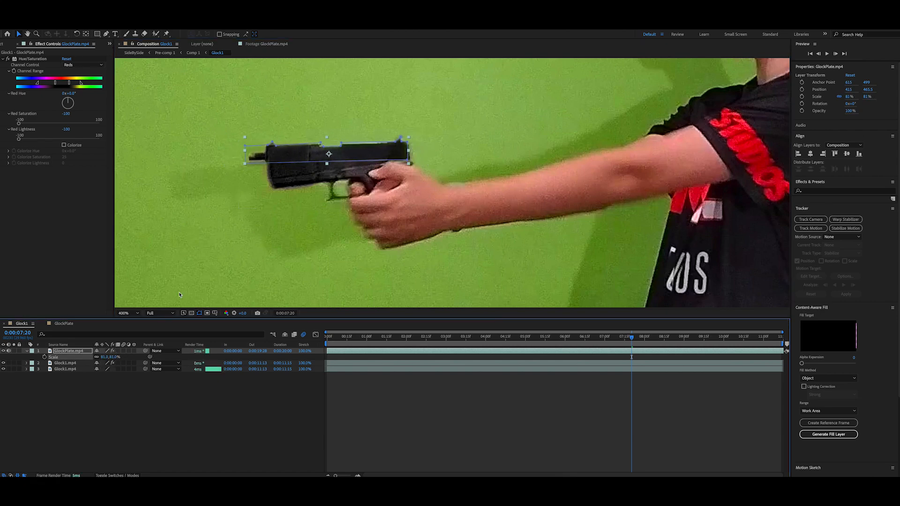
# - Rotate the slide layer to -5° and move it onto the gun at position 437, 474.5
pyautogui.press('r')
pyautogui.moveTo(104, 357); pyautogui.dragTo(100, 357)
pyautogui.click(335, 151)
pyautogui.moveTo(313, 156); pyautogui.dragTo(328, 163)
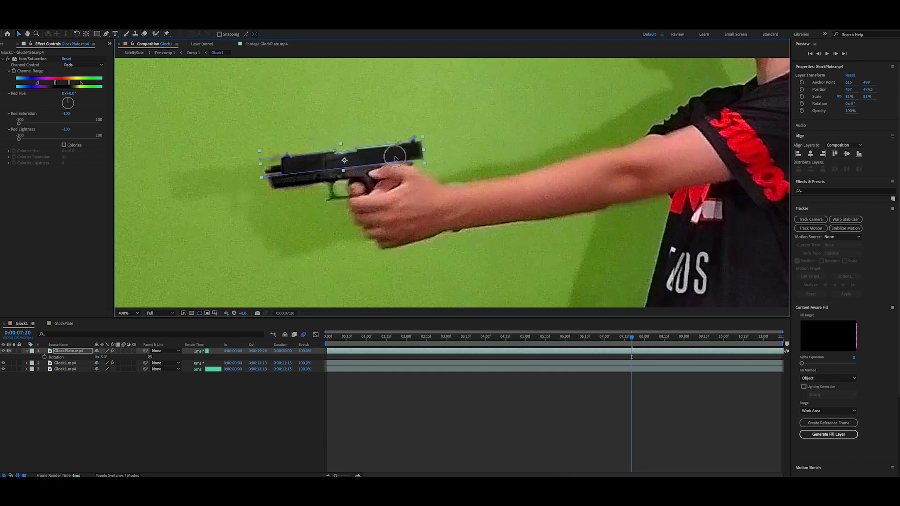
# - Nudge the GlockPlate.mp4 slide slightly backward and up along the gun to position 441, 473
pyautogui.click(403, 369)
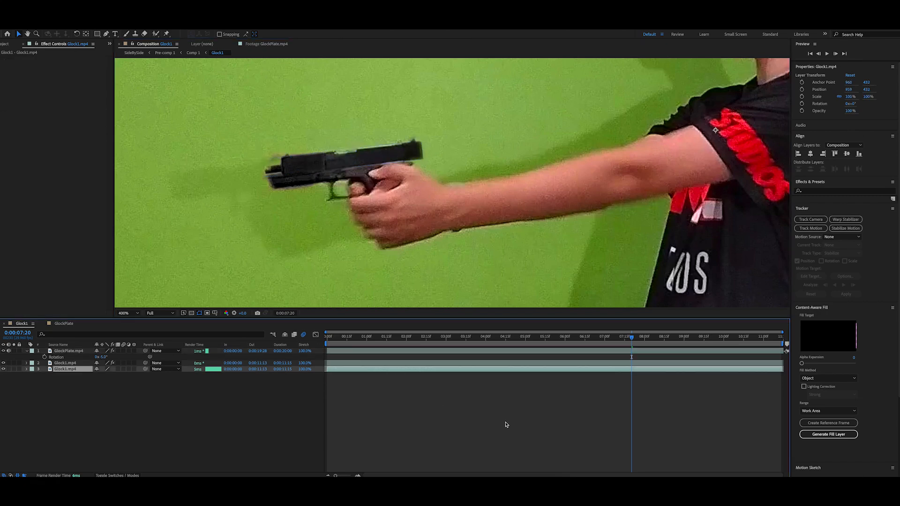
pyautogui.moveTo(409, 196); pyautogui.dragTo(414, 195)
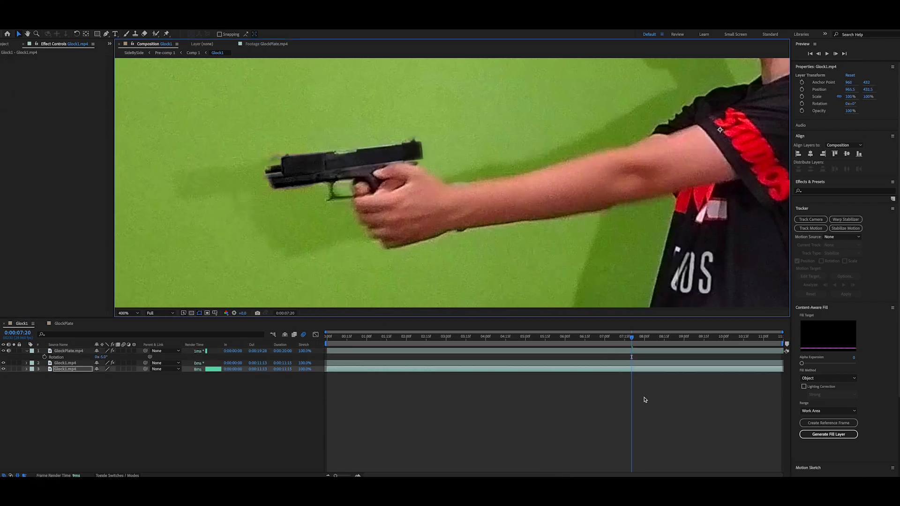
pyautogui.click(612, 351)
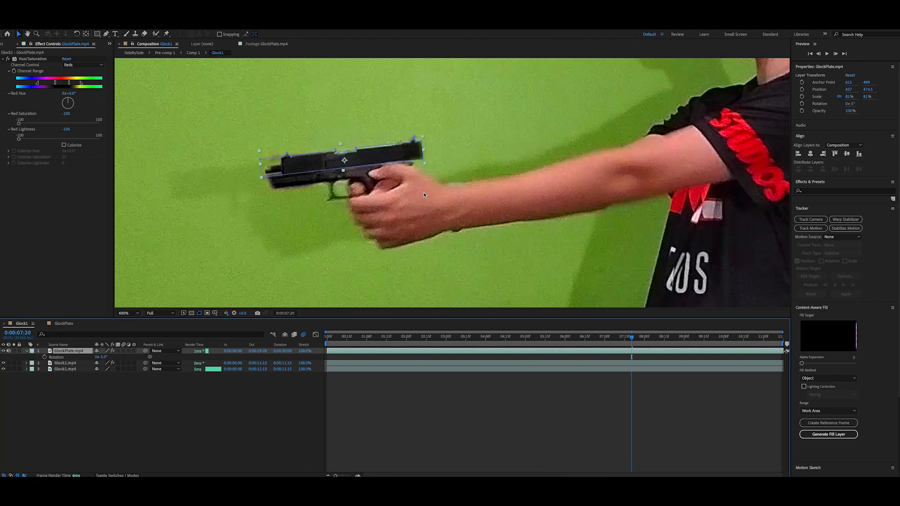
pyautogui.moveTo(368, 154); pyautogui.dragTo(371, 153)
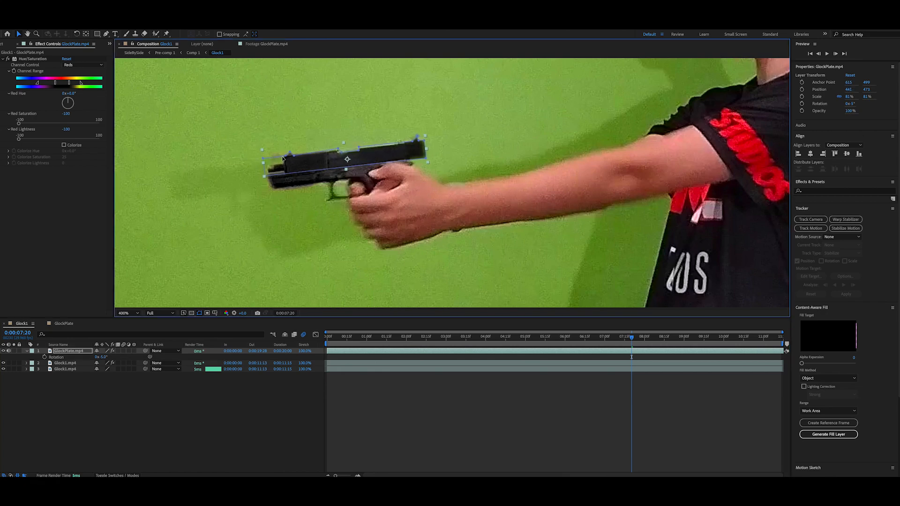
pyautogui.click(496, 407)
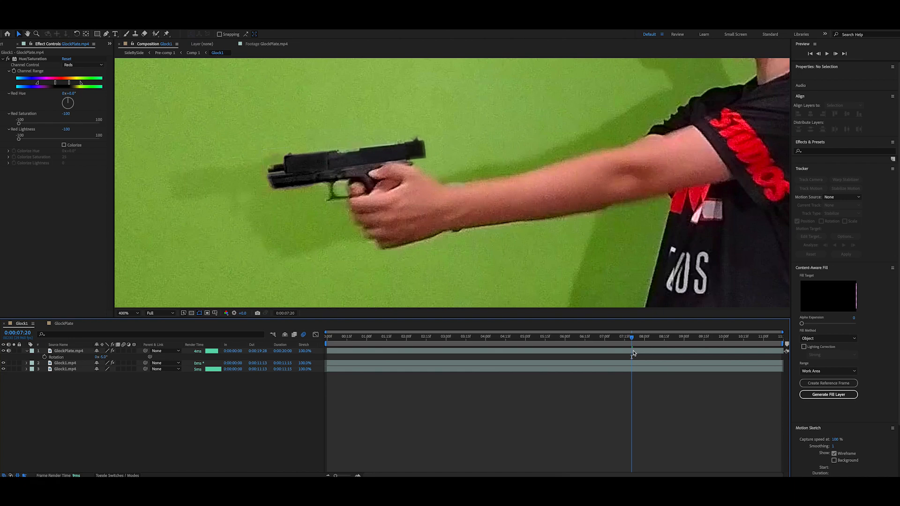
# - Split the GlockPlate.mp4 layer at 0:00:07:20 and delete the part before that frame
pyautogui.click(633, 352)
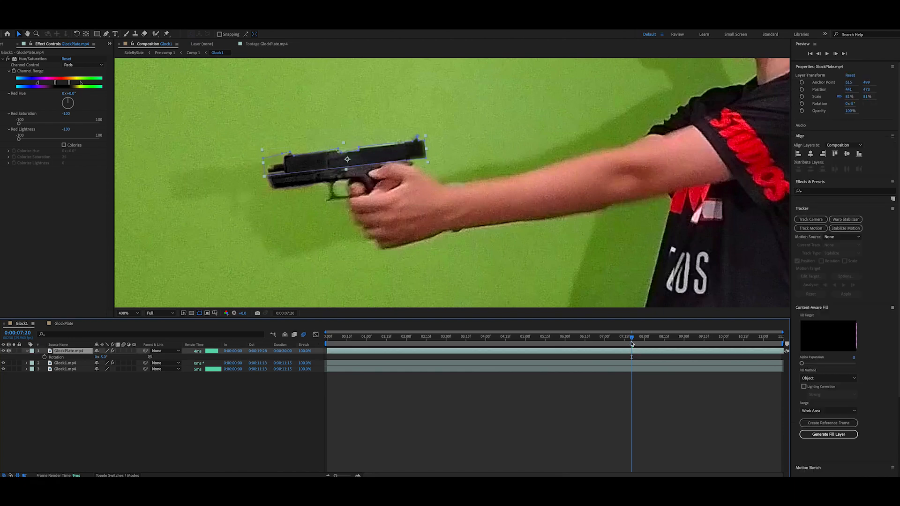
pyautogui.click(819, 54)
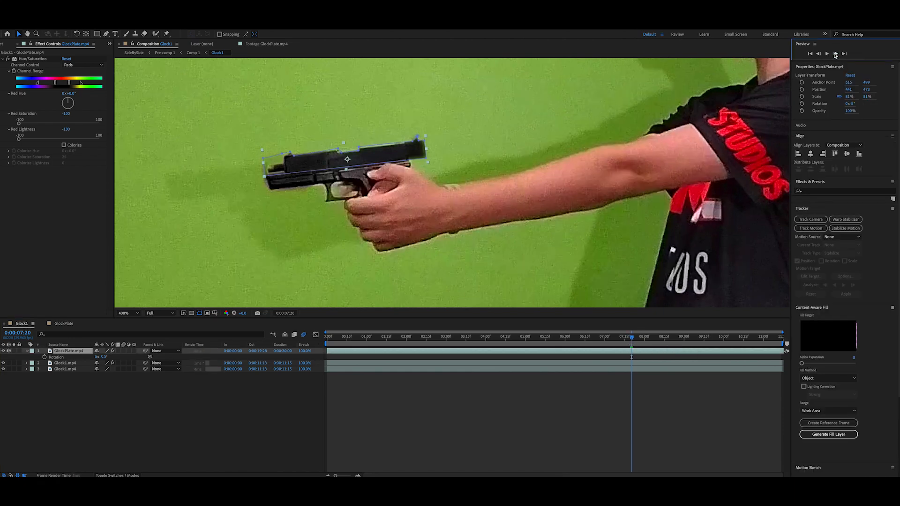
pyautogui.click(835, 54)
pyautogui.hotkey('ctrl', 'shift', 'd')
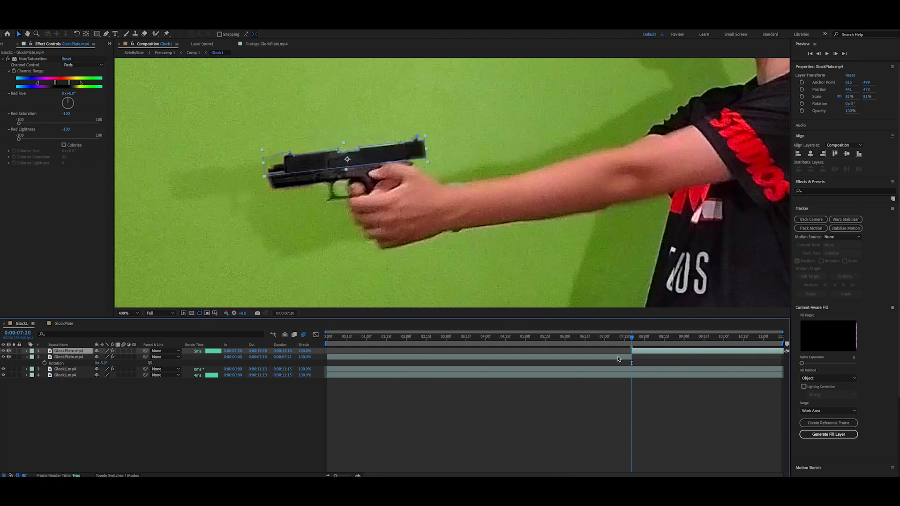
pyautogui.click(617, 357)
pyautogui.press('Delete')
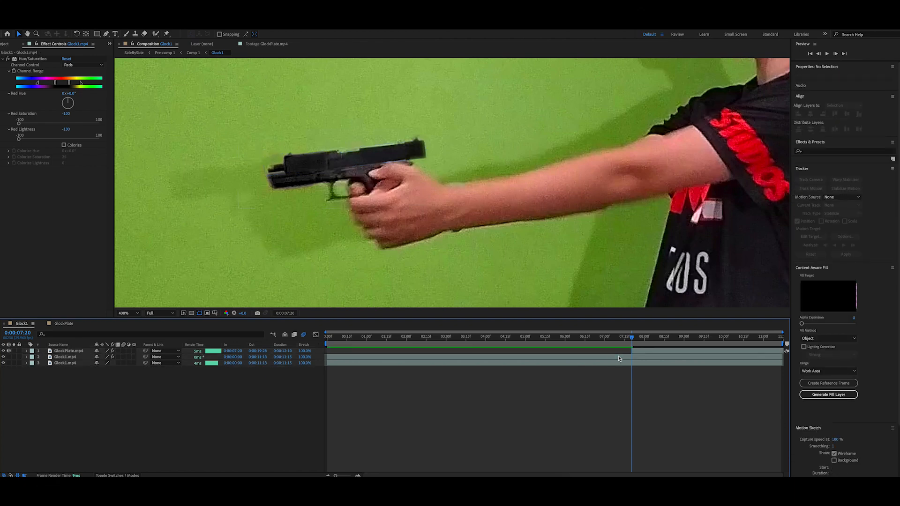
# - Split the remaining GlockPlate.mp4 layer one frame further, at 0:00:07:21, and delete the part after the cut
pyautogui.click(835, 54)
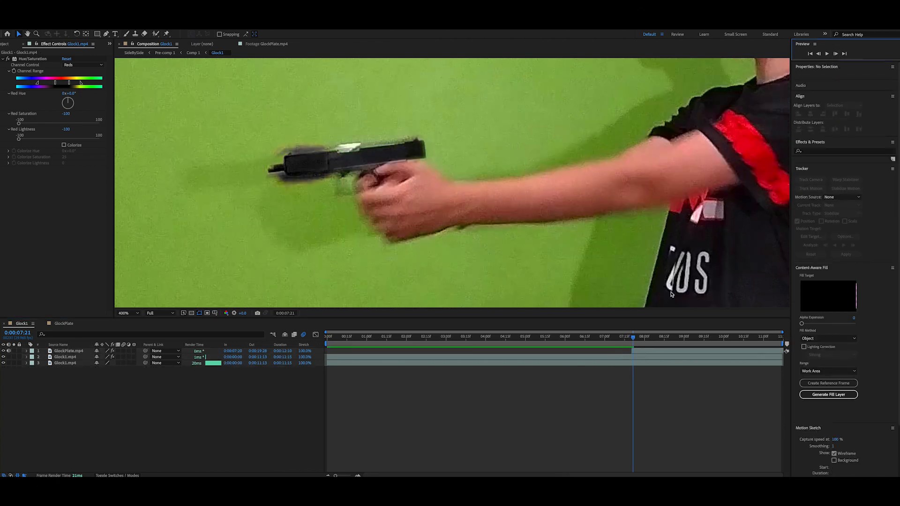
pyautogui.click(648, 351)
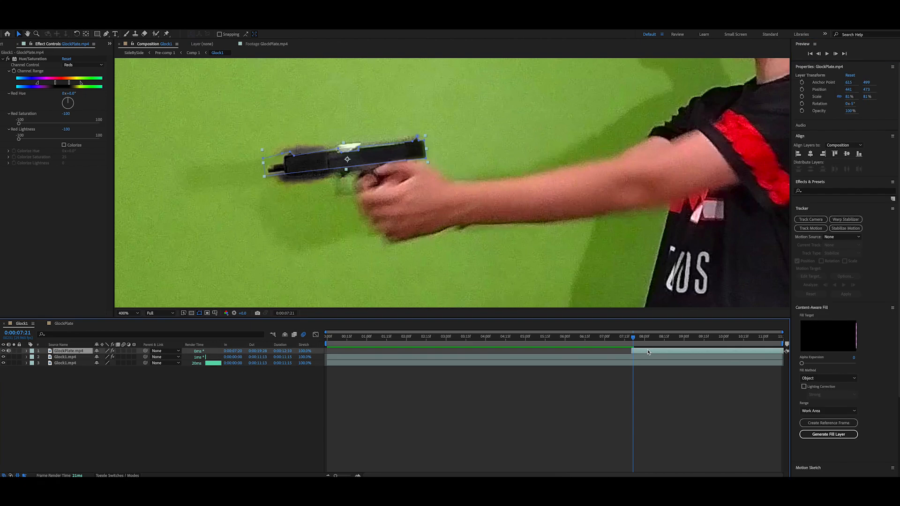
pyautogui.hotkey('ctrl', 'shift', 'd')
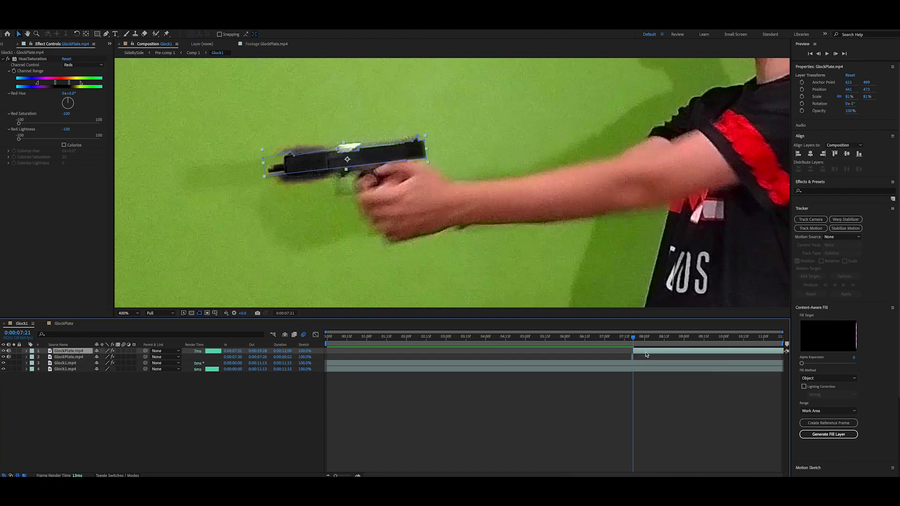
pyautogui.press('Delete')
# - Return to 0:00:07:20 and apply the Add Grain effect to the shortened GlockPlate.mp4 layer
pyautogui.moveTo(635, 341); pyautogui.dragTo(631, 343)
pyautogui.click(631, 350)
pyautogui.click(529, 394)
pyautogui.click(632, 351)
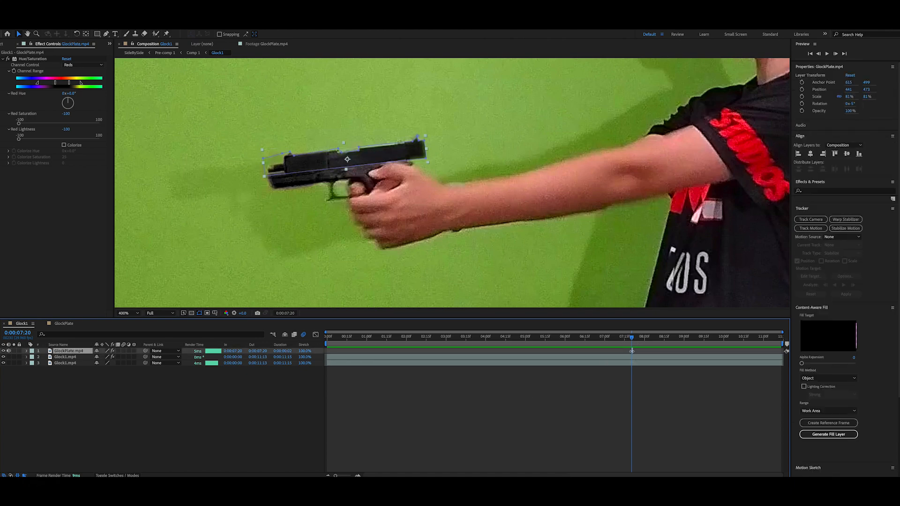
pyautogui.click(140, 19)
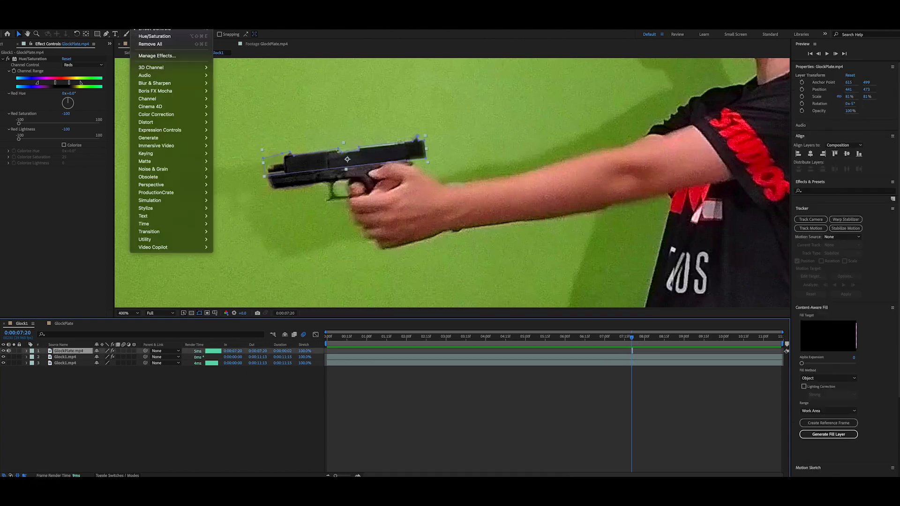
pyautogui.moveTo(161, 115)
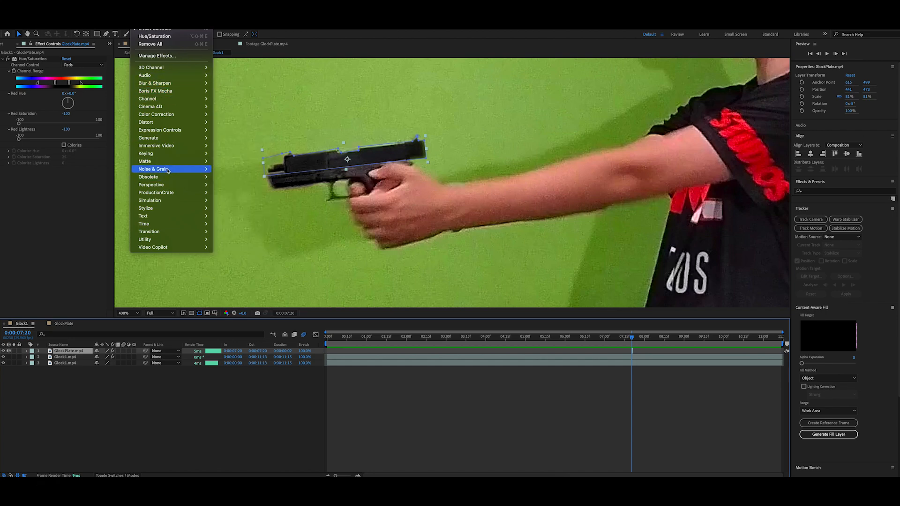
pyautogui.moveTo(171, 169)
pyautogui.click(227, 170)
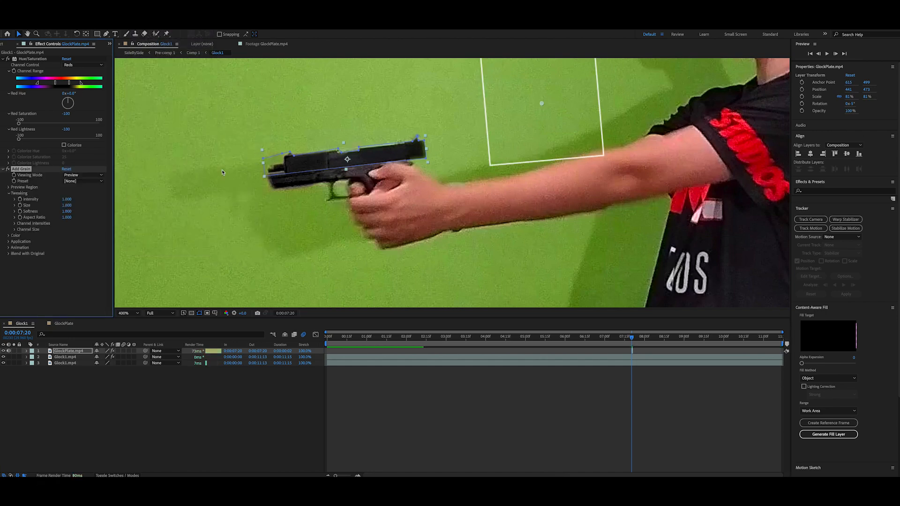
# - Move the Add Grain preview region over the gun and set the effect's Viewing Mode to Final Output
pyautogui.moveTo(538, 109); pyautogui.dragTo(310, 164)
pyautogui.click(83, 182)
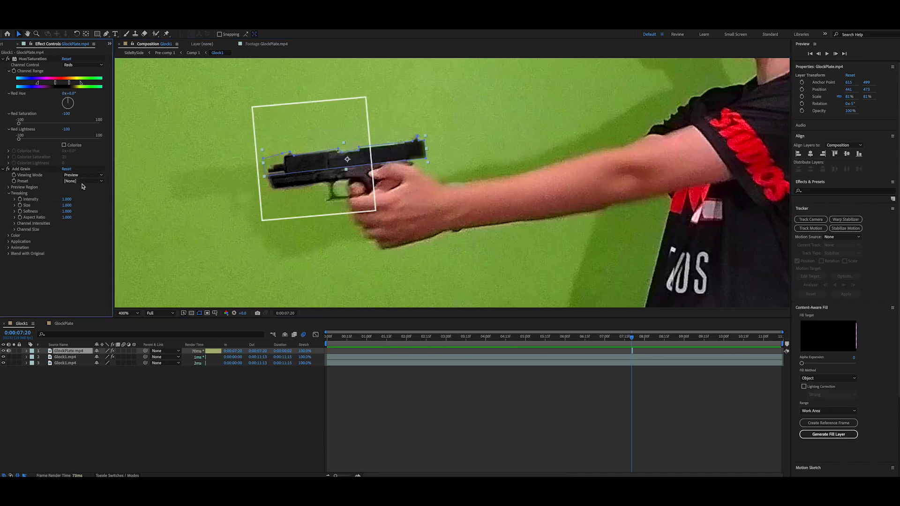
pyautogui.click(88, 176)
pyautogui.click(88, 176)
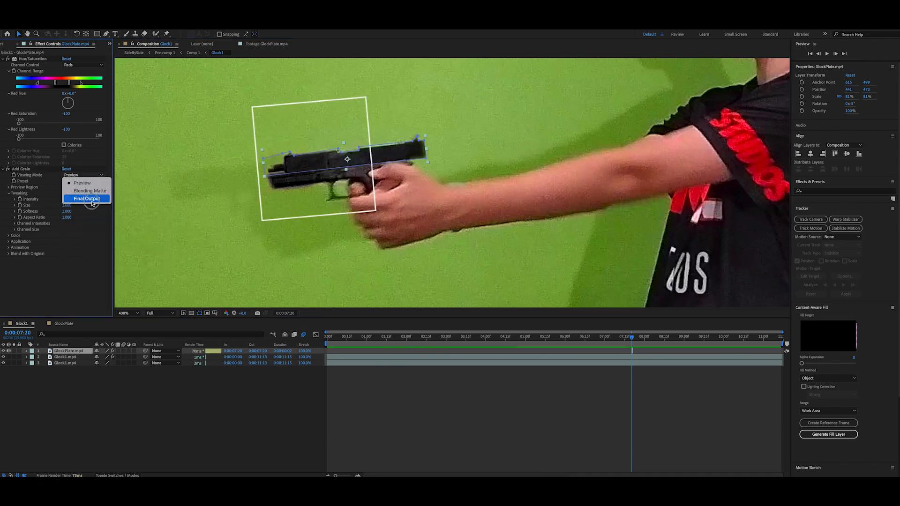
pyautogui.click(92, 202)
# - Make the added grain Monochromatic, lower its Intensity to 0.200, and check the slide against the surrounding footage
pyautogui.scroll(3, 358, 151)
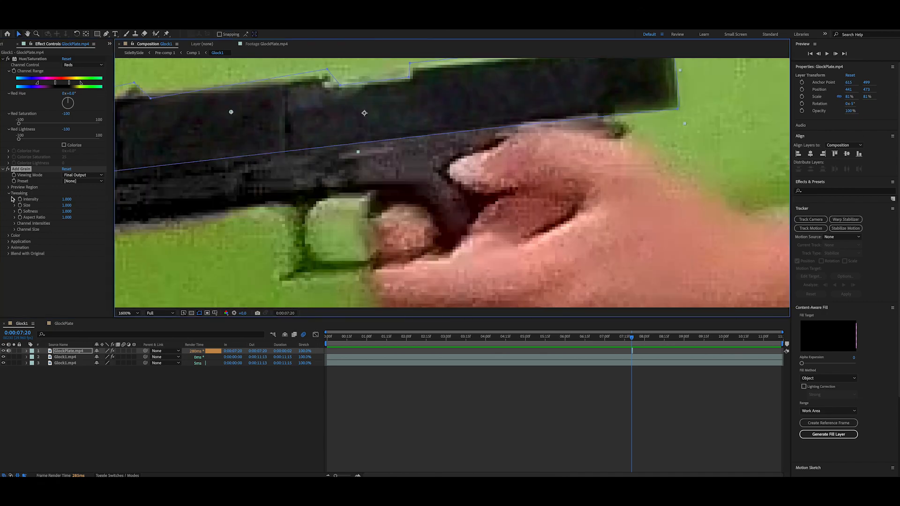
pyautogui.click(8, 236)
pyautogui.click(64, 242)
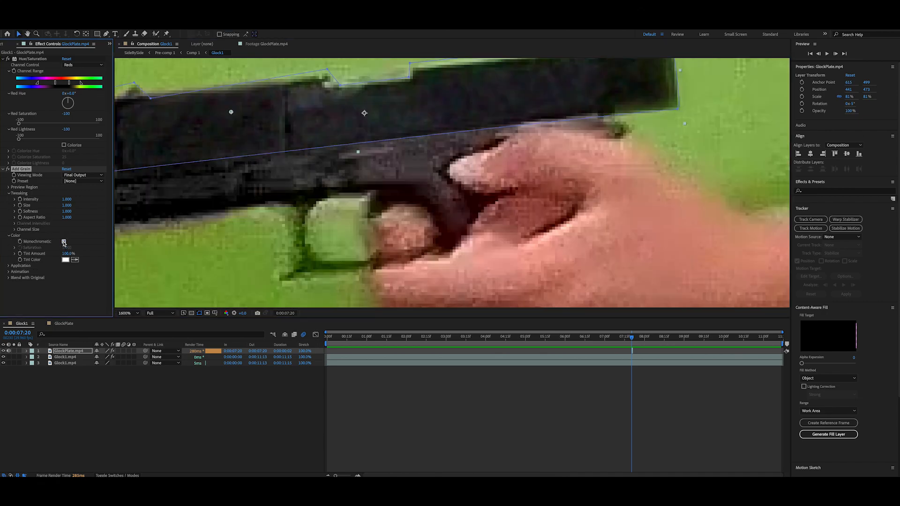
pyautogui.scroll(-1, 171, 216)
pyautogui.scroll(1, 167, 216)
pyautogui.moveTo(68, 199)
pyautogui.mouseDown()
pyautogui.moveTo(82, 199)
pyautogui.moveTo(51, 212)
pyautogui.moveTo(63, 199)
pyautogui.mouseUp()
pyautogui.scroll(-1, 443, 184)
pyautogui.click(510, 378)
pyautogui.scroll(-2, 464, 200)
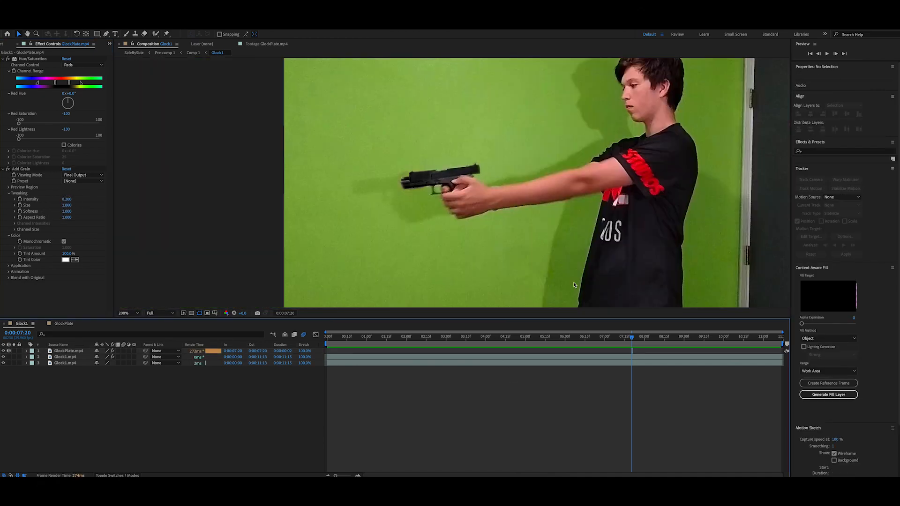
# - Inspect the composited slide up close on the GlockPlate.mp4 layer and play the footage from 0:00:06:06
pyautogui.scroll(2, 459, 160)
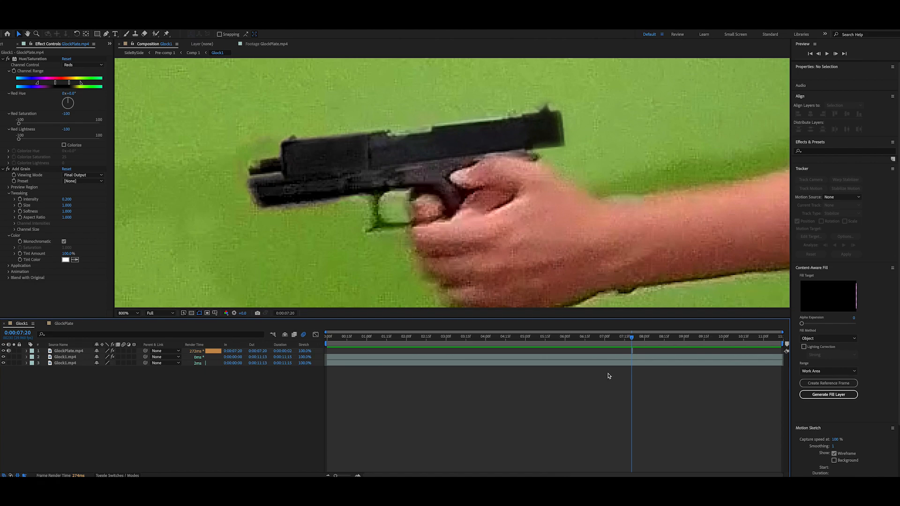
pyautogui.click(630, 351)
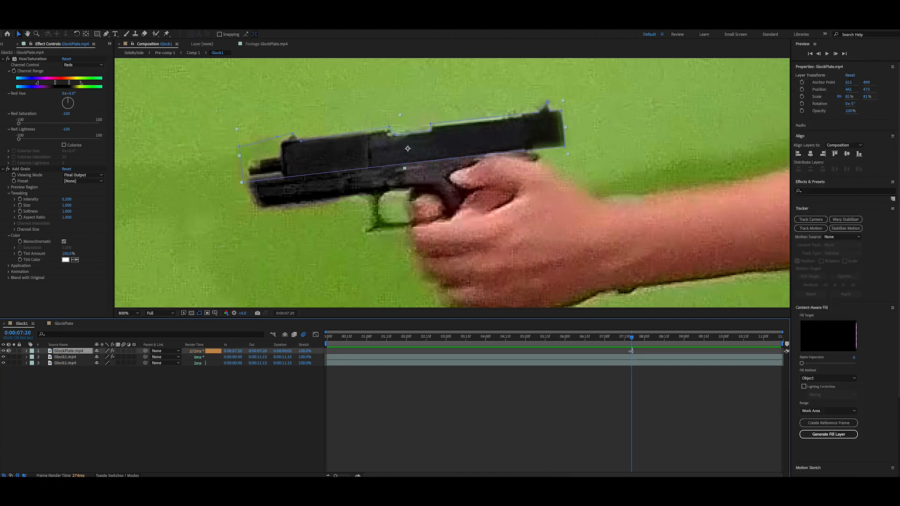
pyautogui.moveTo(632, 342); pyautogui.dragTo(571, 347)
pyautogui.press('space')
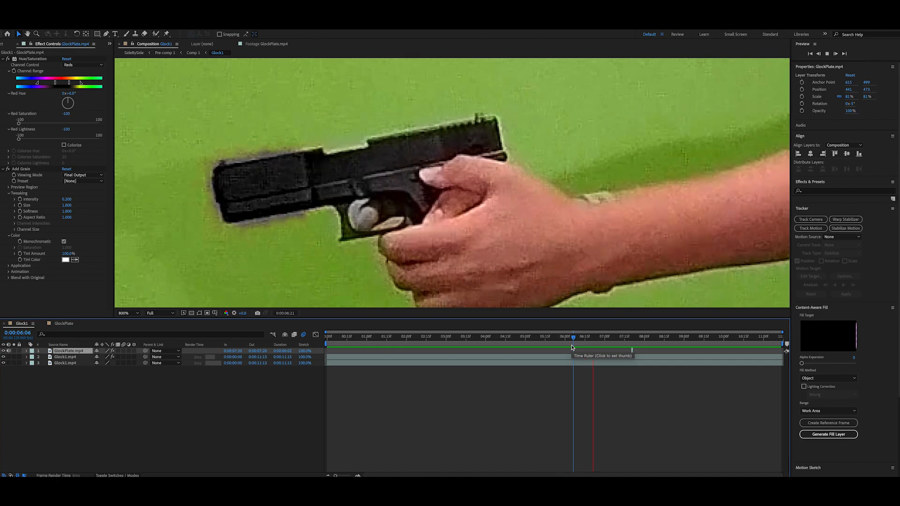
pyautogui.press('space')
# - Replay the moments leading up to the slide recoil several times, starting around 0:00:07:04 to 0:00:07:07
pyautogui.moveTo(629, 343); pyautogui.dragTo(598, 345)
pyautogui.press('.')
pyautogui.press('space')
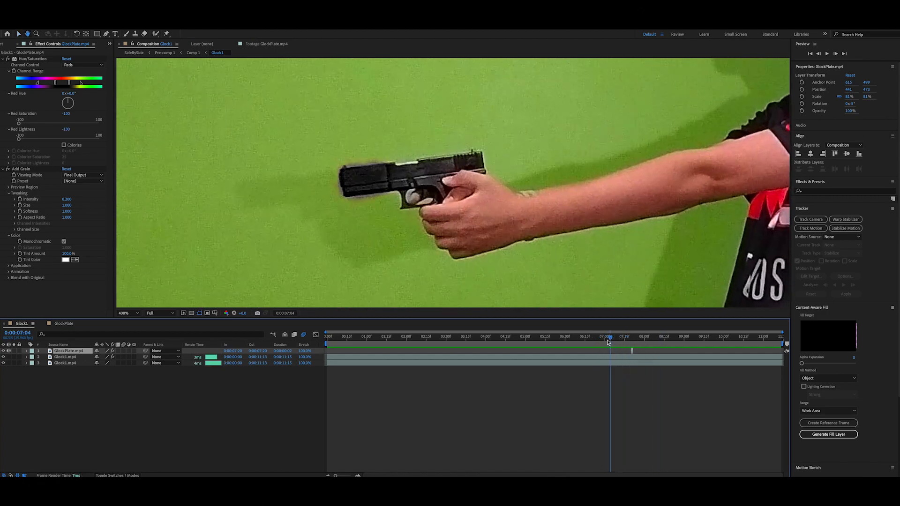
pyautogui.press('space')
pyautogui.click(617, 340)
pyautogui.press('space')
pyautogui.press('space')
pyautogui.click(617, 341)
pyautogui.press('space')
pyautogui.press('space')
pyautogui.click(614, 341)
pyautogui.press('space')
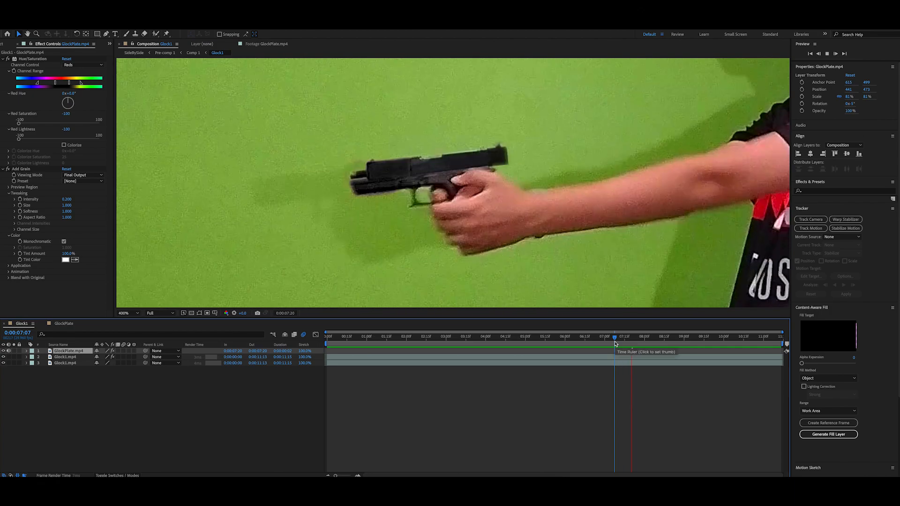
pyautogui.press('space')
# - Try extending the GlockPlate.mp4 layer by one frame and check the slide at 0:00:07:21
pyautogui.click(632, 338)
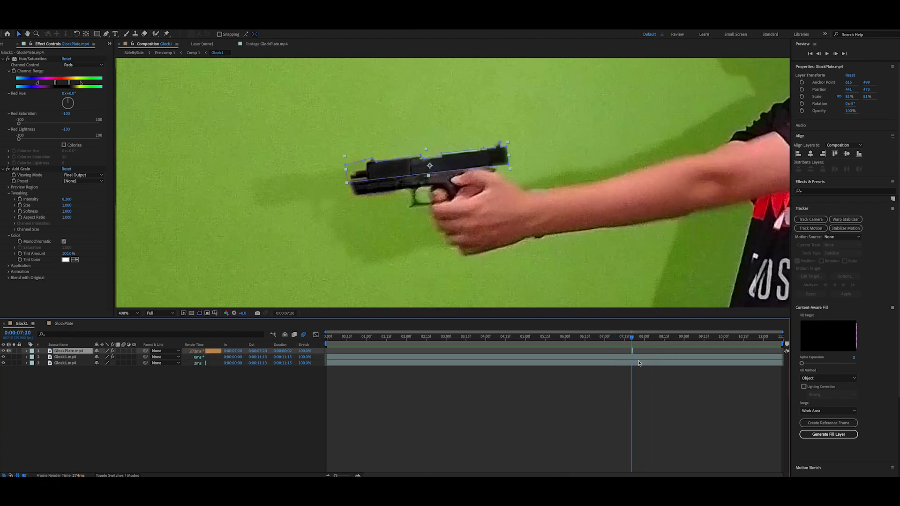
pyautogui.press('.')
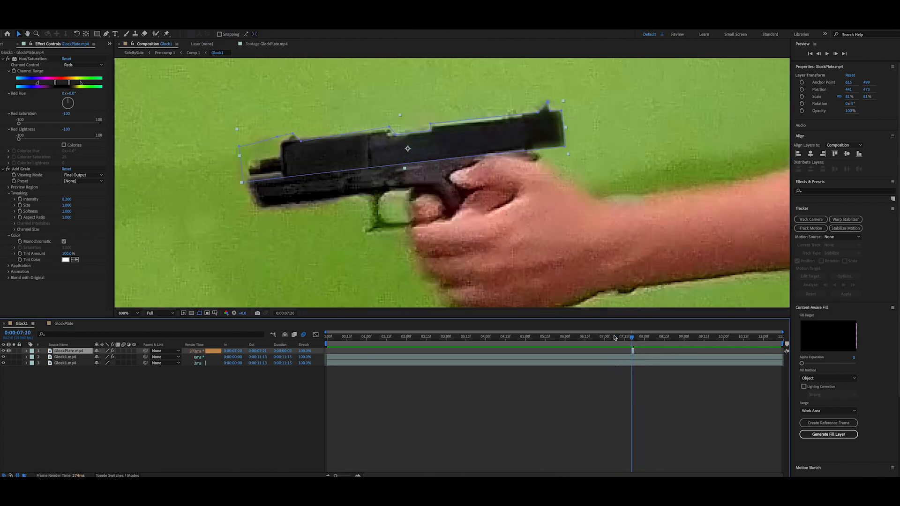
pyautogui.press('space')
pyautogui.press('space')
pyautogui.press(',')
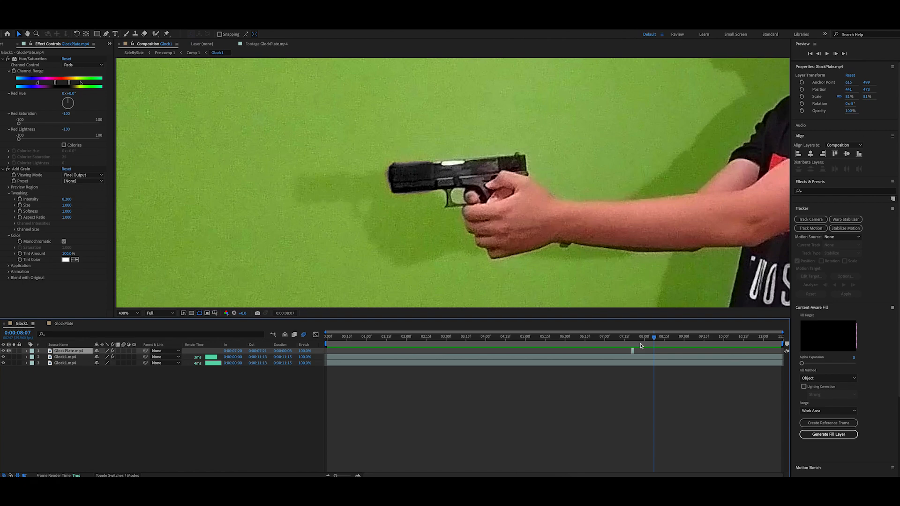
pyautogui.click(632, 338)
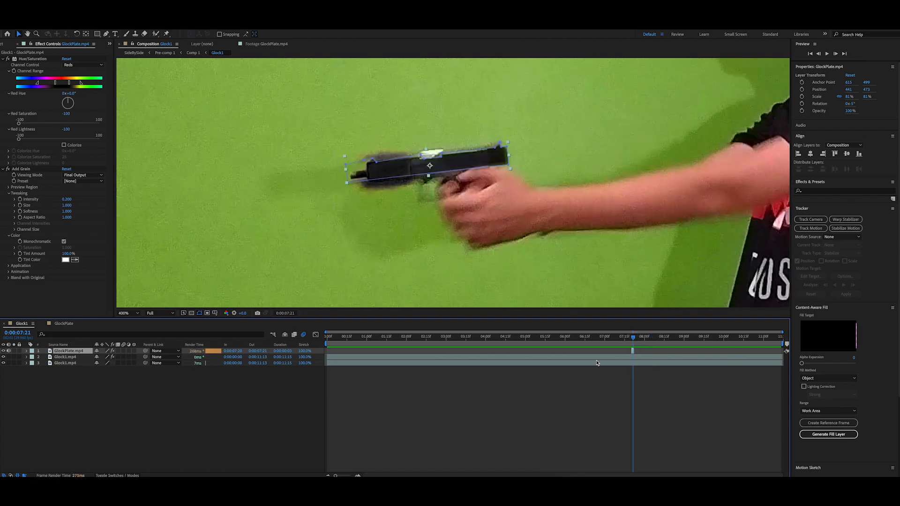
# - Play the composition from 0:00:04:06 with the full frame in view to judge the slide recoil
pyautogui.moveTo(635, 350); pyautogui.dragTo(494, 338)
pyautogui.scroll(-2, 468, 291)
pyautogui.press('space')
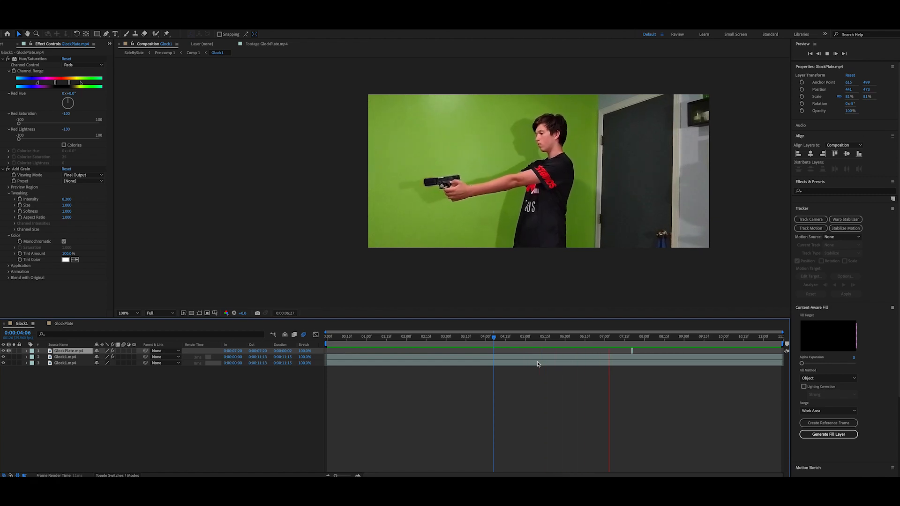
pyautogui.press('space')
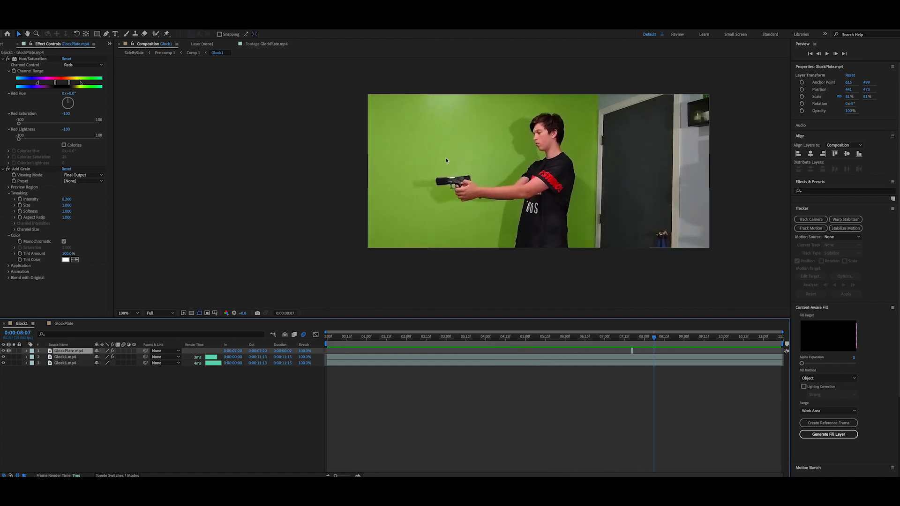
pyautogui.scroll(1, 603, 255)
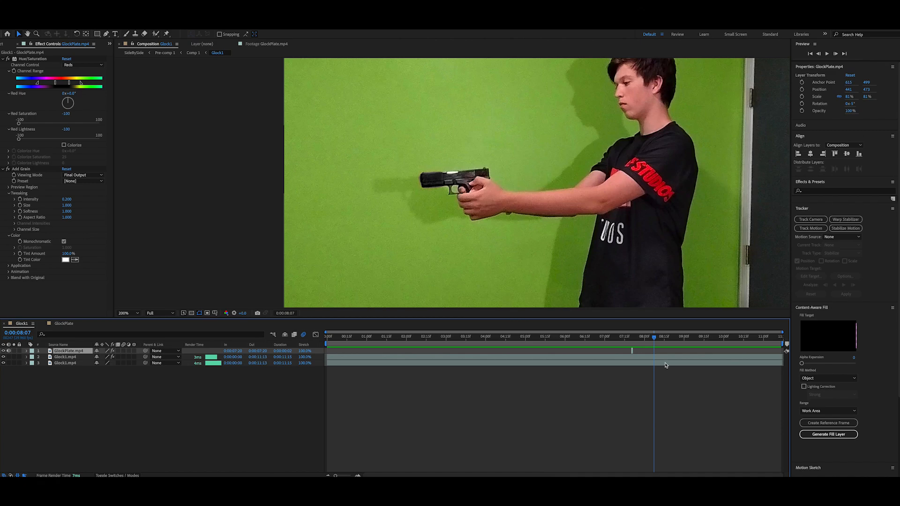
# - Go to 0:00:07:19, search the project for "muzzl", and compare the muzzle flash clips
pyautogui.moveTo(652, 337); pyautogui.dragTo(630, 336)
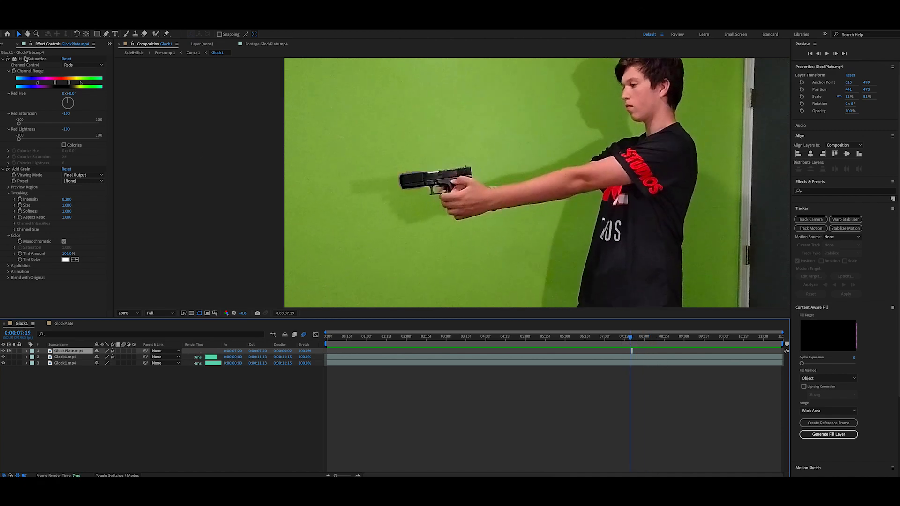
pyautogui.click(4, 45)
pyautogui.doubleClick(19, 93)
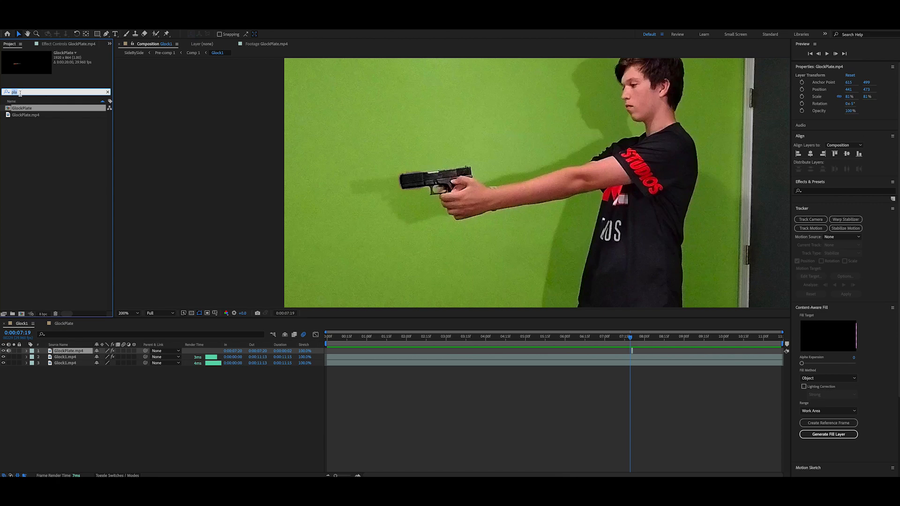
pyautogui.write('muzzl')
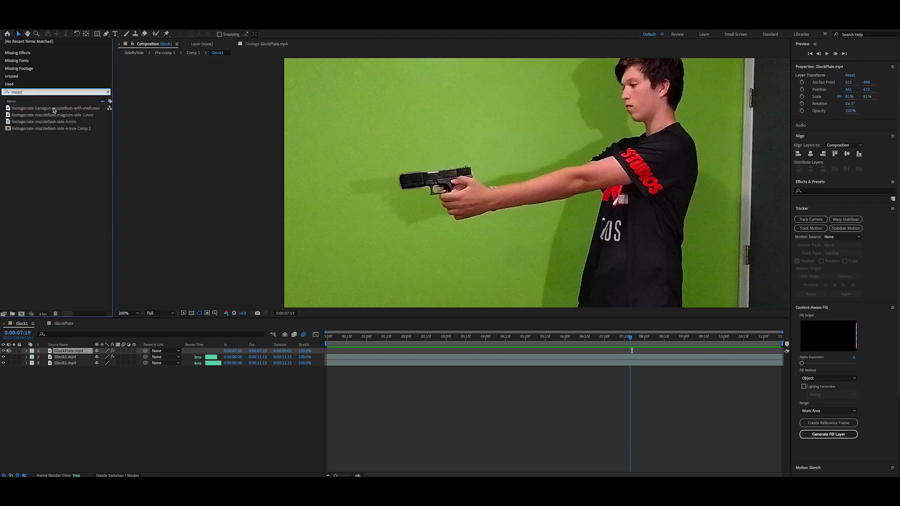
pyautogui.click(59, 122)
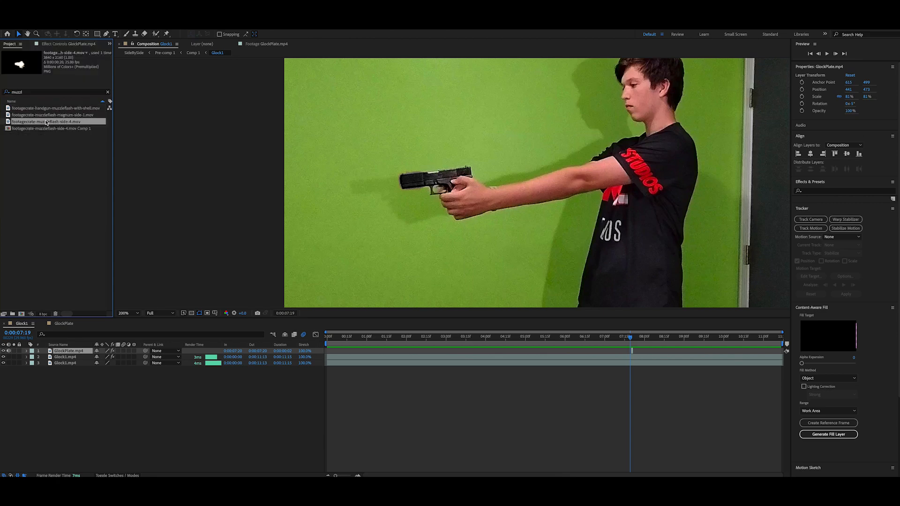
pyautogui.click(45, 116)
pyautogui.click(47, 110)
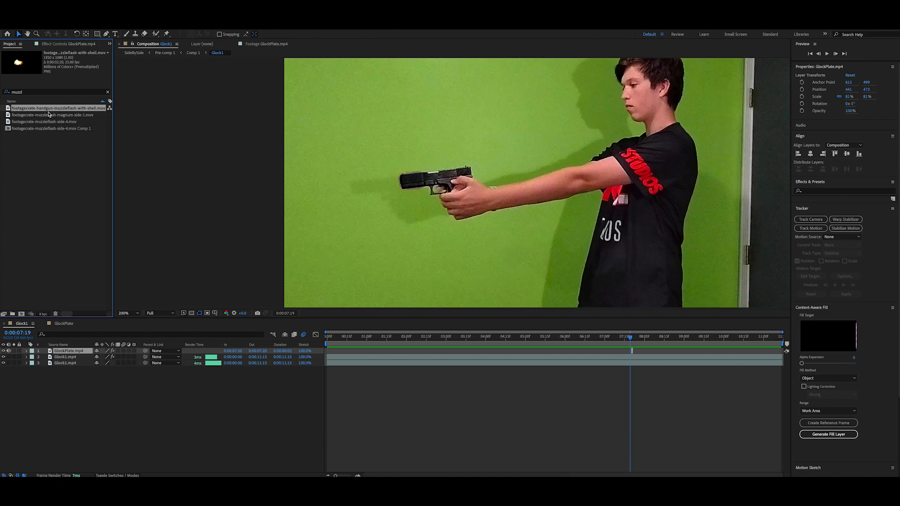
pyautogui.click(48, 122)
pyautogui.click(42, 116)
pyautogui.click(45, 108)
# - Add footagecrate-muzzleflash-magnum-side-1.mov as the top layer of Glock1, starting at 0:00:07:19
pyautogui.moveTo(43, 115); pyautogui.dragTo(71, 351)
pyautogui.moveTo(334, 351); pyautogui.dragTo(637, 366)
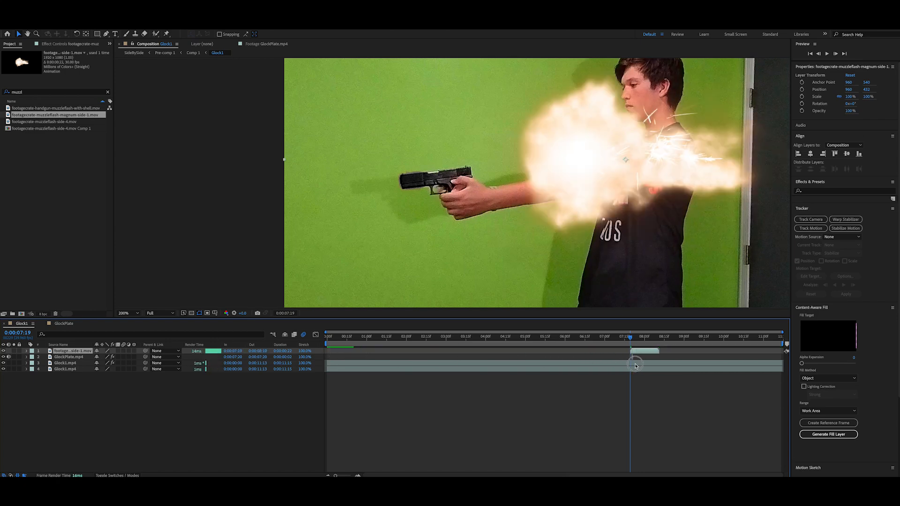
pyautogui.scroll(-1, 611, 192)
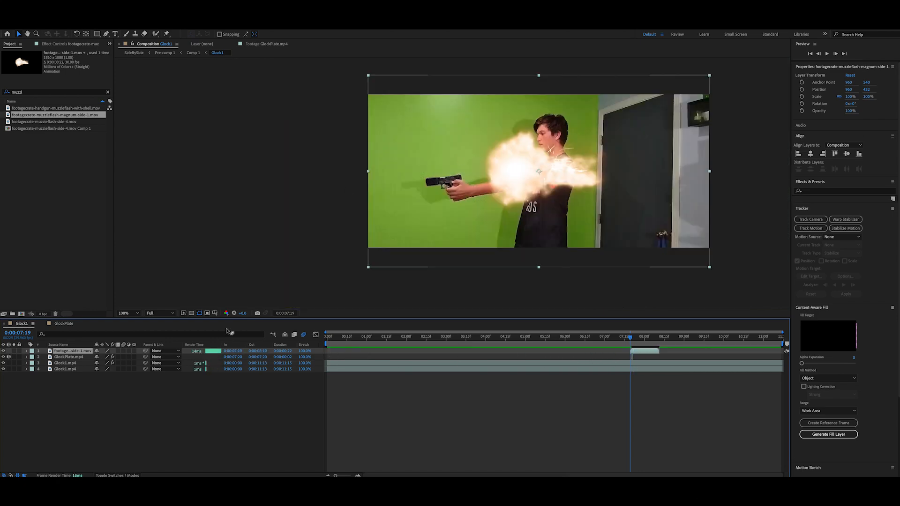
# - Flip the muzzle flash horizontally by setting its horizontal Scale to -100, and move it over the gun
pyautogui.press('s')
pyautogui.click(96, 357)
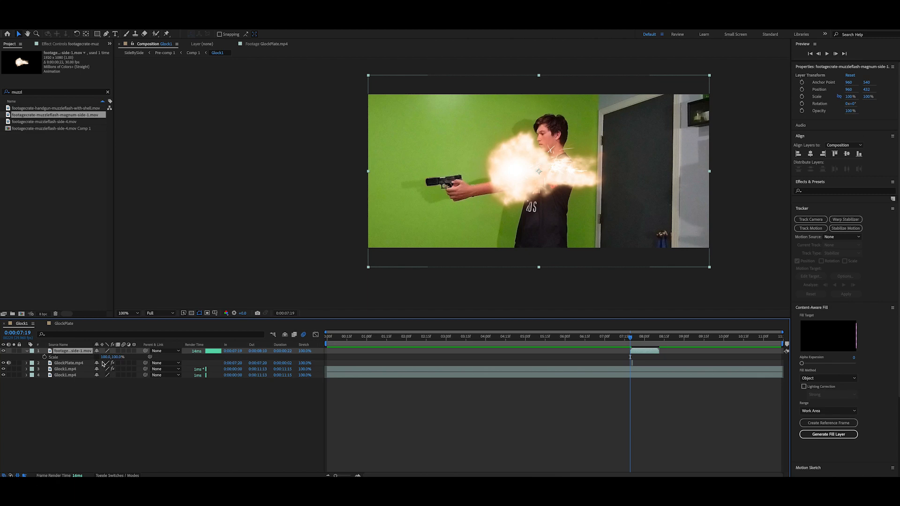
pyautogui.click(106, 358)
pyautogui.write('-100')
pyautogui.press('Return')
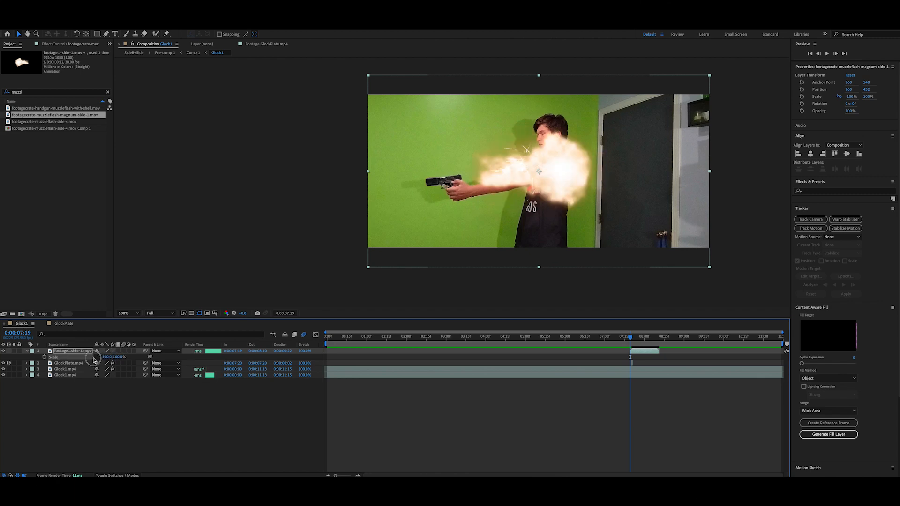
pyautogui.moveTo(534, 185); pyautogui.dragTo(440, 184)
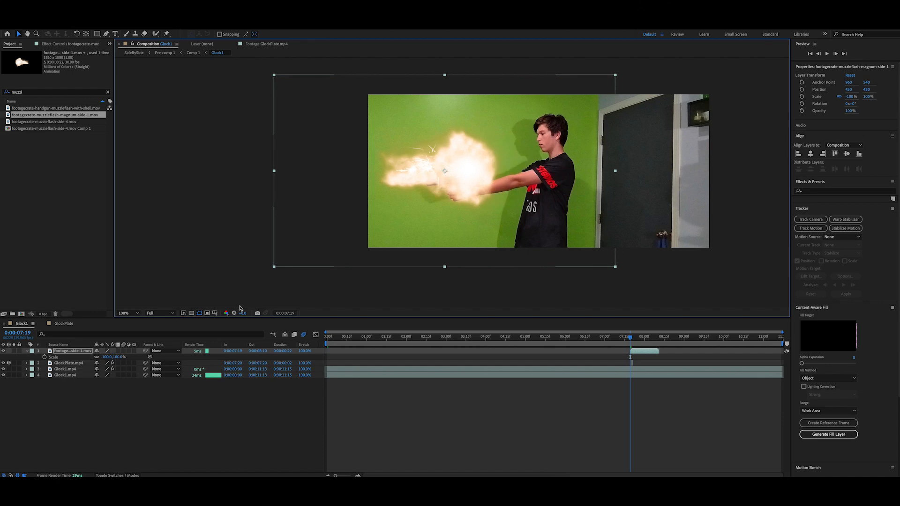
# - Scale the muzzle flash down to -34, 34% and place it just in front of the gun's muzzle
pyautogui.moveTo(119, 357); pyautogui.dragTo(81, 357)
pyautogui.scroll(1, 446, 159)
pyautogui.moveTo(446, 159); pyautogui.dragTo(373, 183)
# - Align the muzzle flash with the barrel at about 243, 494 and shift its layer to start at 0:00:07:20
pyautogui.moveTo(631, 340); pyautogui.dragTo(645, 354)
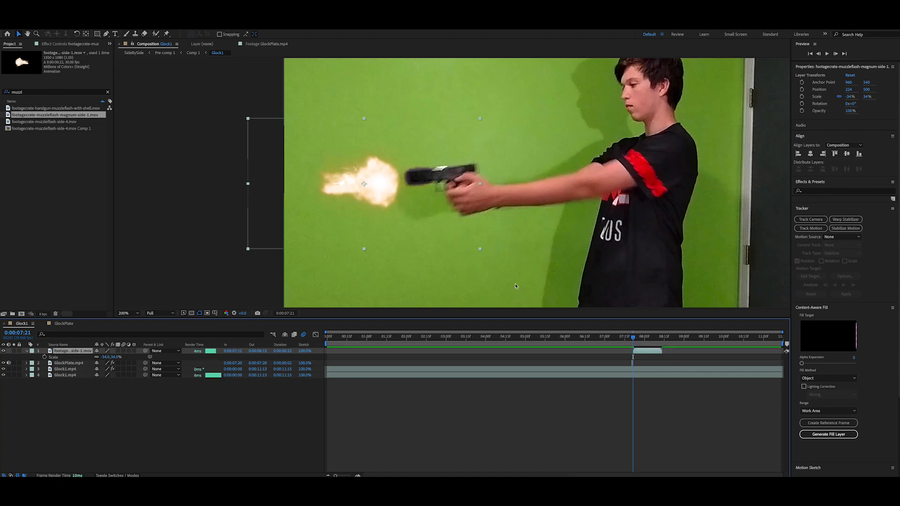
pyautogui.moveTo(391, 199); pyautogui.dragTo(397, 195)
pyautogui.click(818, 53)
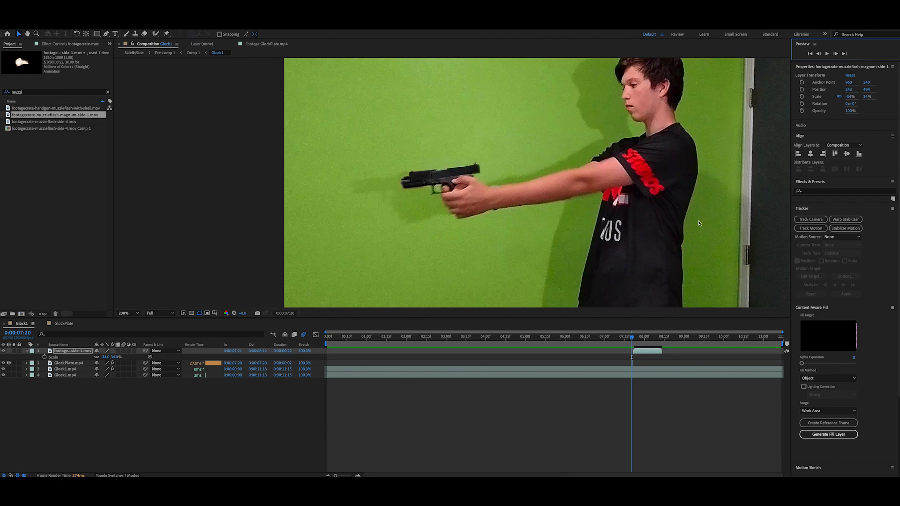
pyautogui.moveTo(336, 474); pyautogui.dragTo(348, 475)
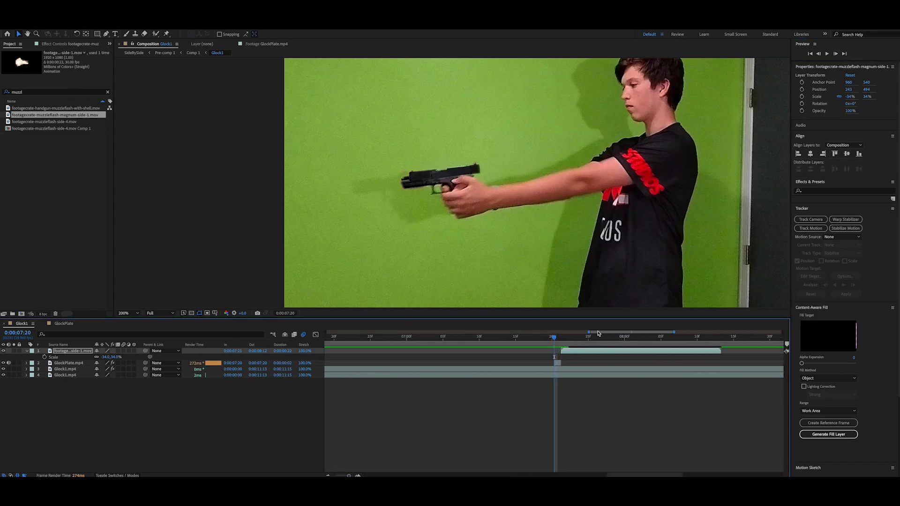
pyautogui.moveTo(581, 351); pyautogui.dragTo(574, 351)
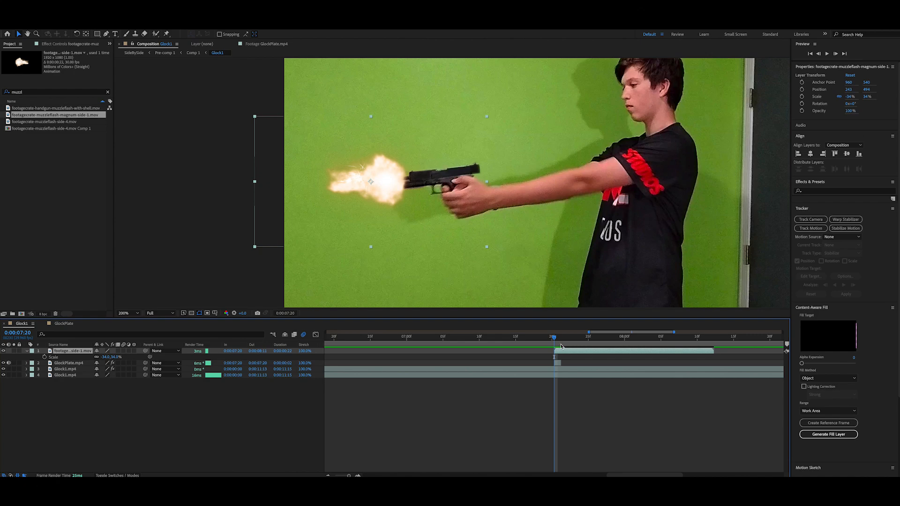
# - Play back the gunshot to check the muzzle flash timing, returning to 0:00:07:20
pyautogui.click(553, 338)
pyautogui.moveTo(550, 339); pyautogui.dragTo(492, 343)
pyautogui.press('space')
pyautogui.press('space')
pyautogui.moveTo(570, 338); pyautogui.dragTo(555, 339)
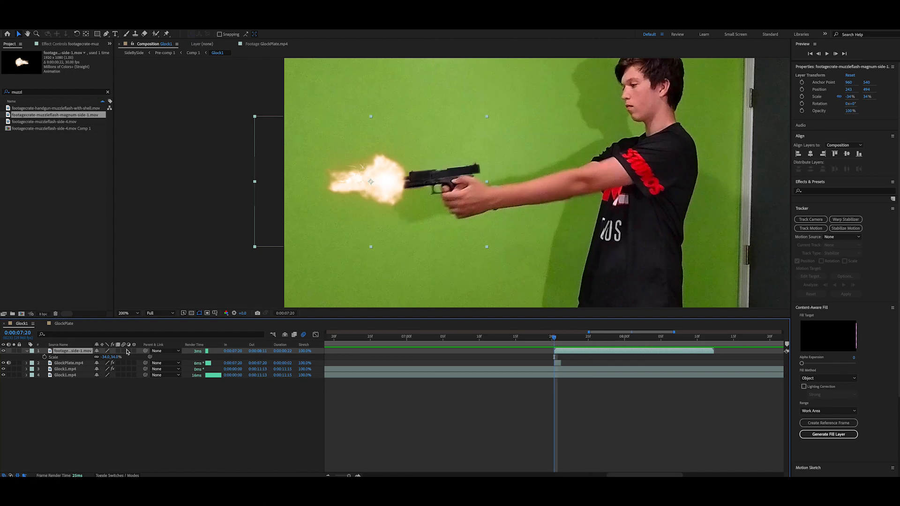
# - Set the muzzle flash layer's blending mode to Screen
pyautogui.click(131, 475)
pyautogui.click(109, 350)
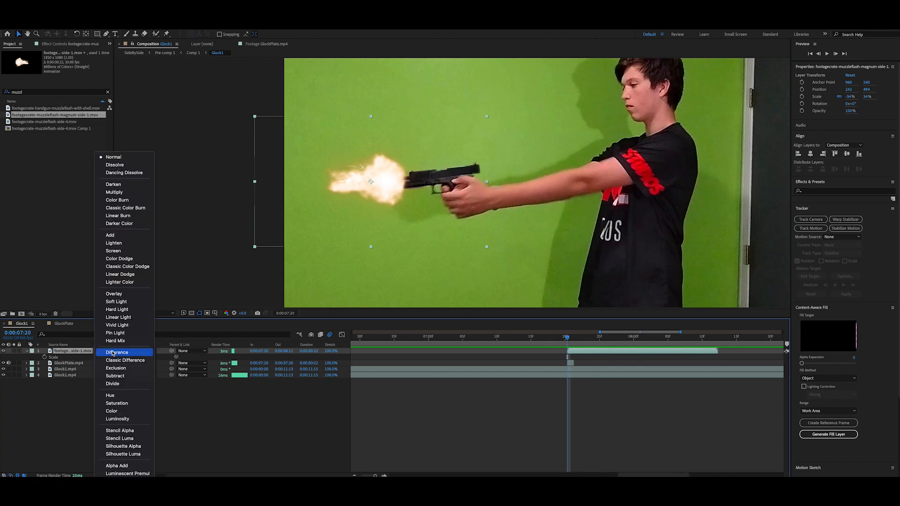
pyautogui.click(123, 252)
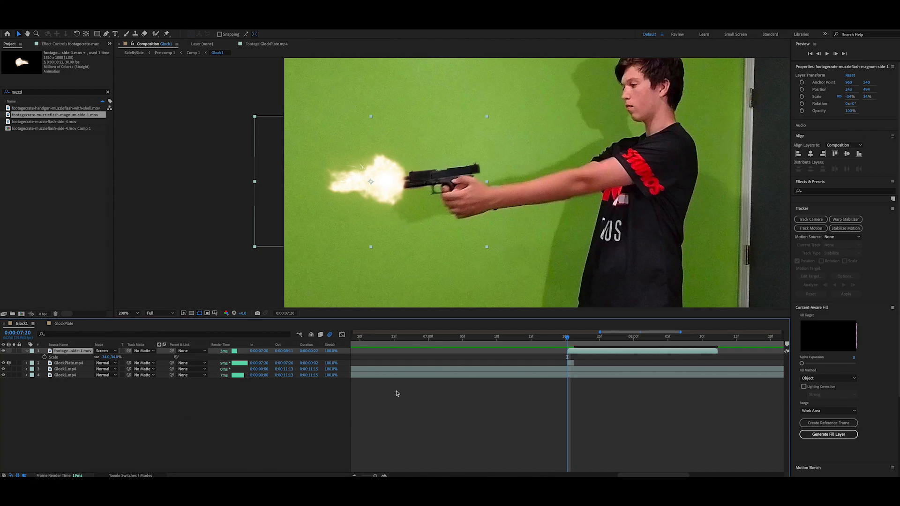
# - Play back the shot to review the muzzle flash with its Screen blending
pyautogui.moveTo(571, 339); pyautogui.dragTo(410, 350)
pyautogui.press('space')
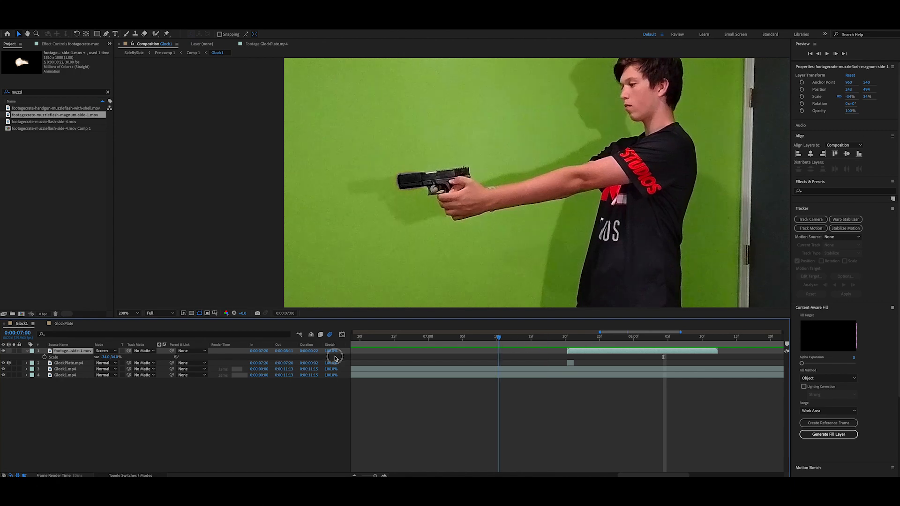
pyautogui.press('space')
pyautogui.press('space')
# - At 0:00:07:20, duplicate the bottom Glock1.mp4 layer and place the copy directly beneath GlockPlate.mp4
pyautogui.click(606, 337)
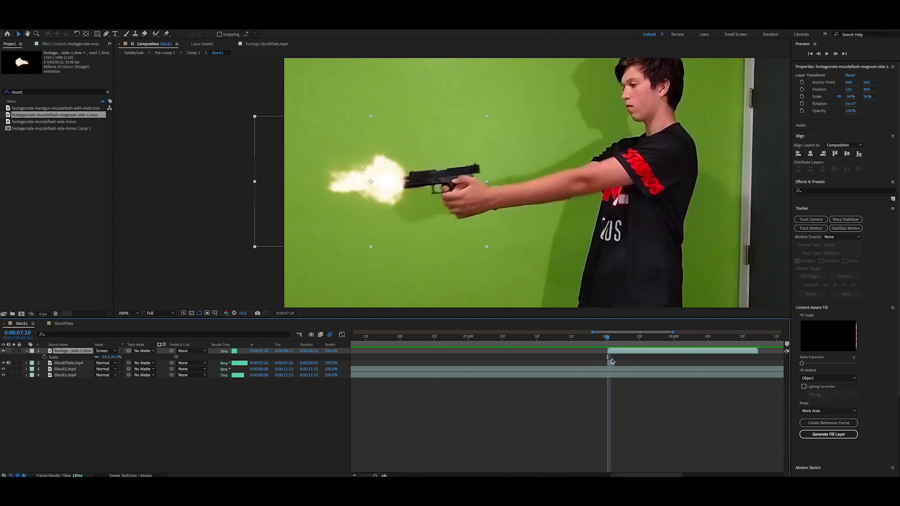
pyautogui.click(612, 370)
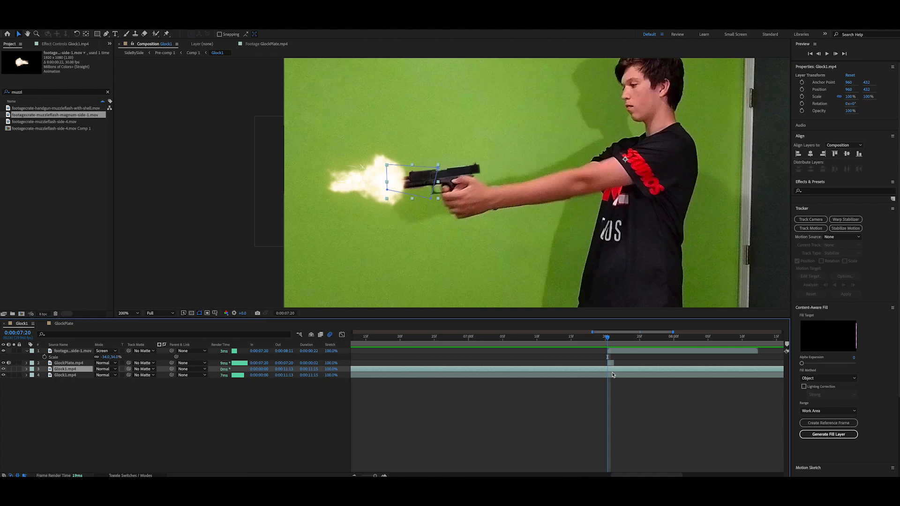
pyautogui.click(613, 375)
pyautogui.press('super+d')
pyautogui.moveTo(75, 375); pyautogui.dragTo(77, 368)
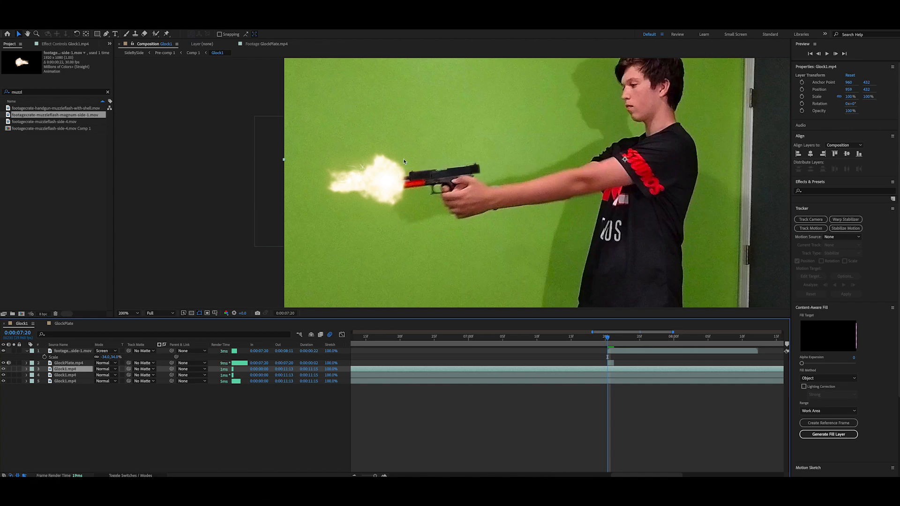
# - Draw a closed curved mask around the muzzle flash and gun front on the Glock1.mp4 copy beneath GlockPlate.mp4
pyautogui.click(106, 34)
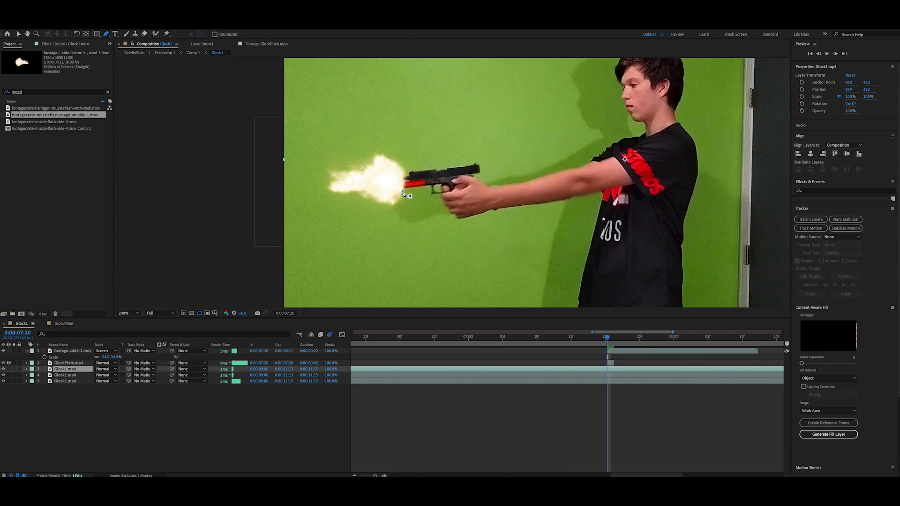
pyautogui.click(426, 180)
pyautogui.click(456, 213)
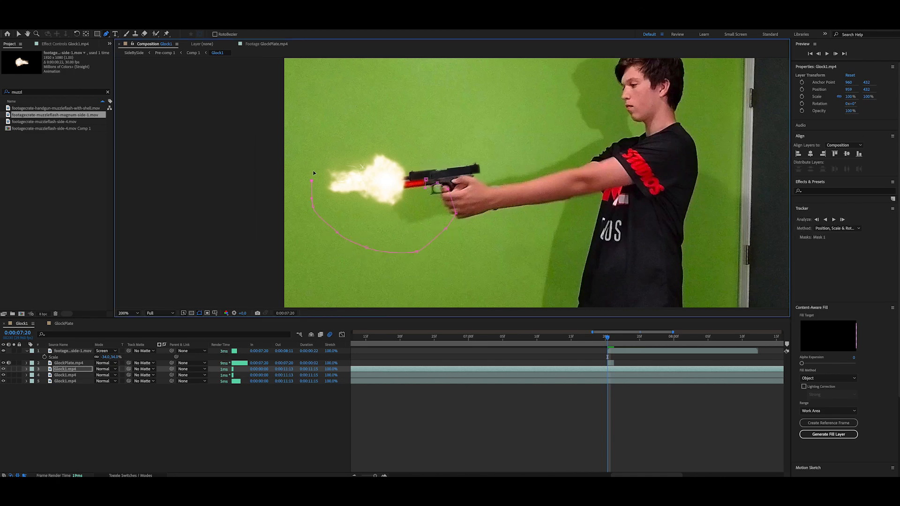
pyautogui.click(376, 93)
pyautogui.click(391, 125)
pyautogui.click(398, 180)
pyautogui.click(426, 180)
# - Trim the masked Glock1.mp4 copy to start at 0:00:07:20 and end with the GlockPlate.mp4 clip, deleting the leftover pieces
pyautogui.press('super+shift+d')
pyautogui.click(597, 376)
pyautogui.press('Delete')
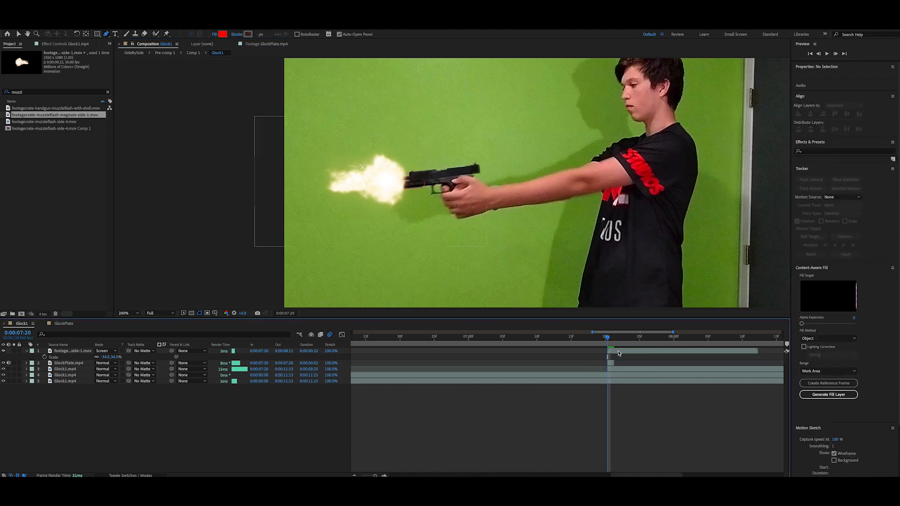
pyautogui.click(612, 341)
pyautogui.click(621, 370)
pyautogui.press('super+shift+d')
pyautogui.press('Delete')
pyautogui.press('pageup')
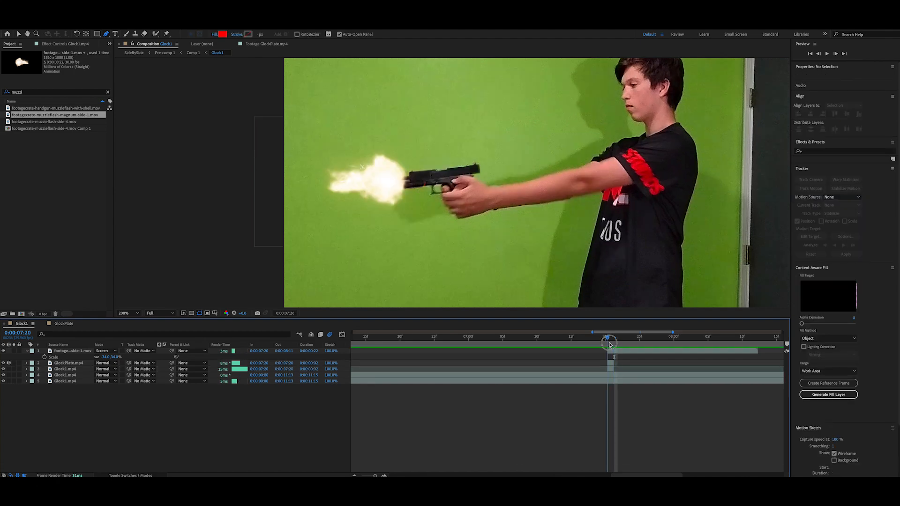
# - Apply the Curves effect to the trimmed Glock1.mp4 copy and raise its RGB midtones to brighten the masked area
pyautogui.click(611, 369)
pyautogui.click(124, 20)
pyautogui.moveTo(144, 20)
pyautogui.moveTo(178, 114)
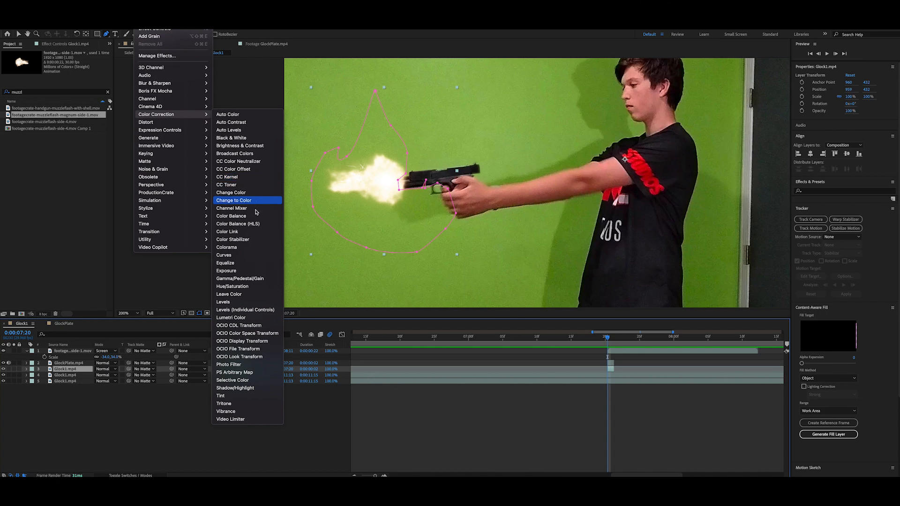
pyautogui.click(246, 259)
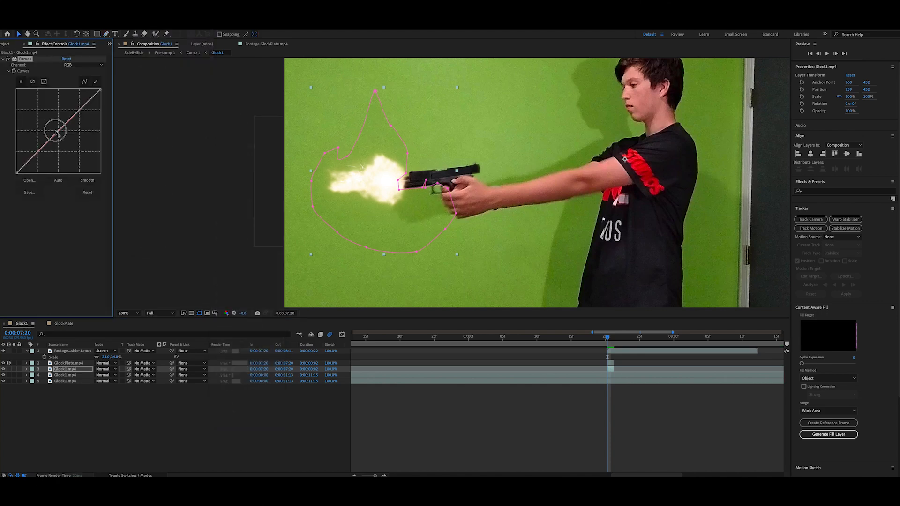
pyautogui.moveTo(55, 132); pyautogui.dragTo(57, 126)
# - Slightly raise the Red curve's midtones and fine-tune the Blue curve to give the masked glow a warmer tint
pyautogui.click(79, 64)
pyautogui.hotkey('ctrl', 'z')
pyautogui.click(85, 65)
pyautogui.click(77, 81)
pyautogui.moveTo(60, 130); pyautogui.dragTo(58, 127)
pyautogui.click(79, 65)
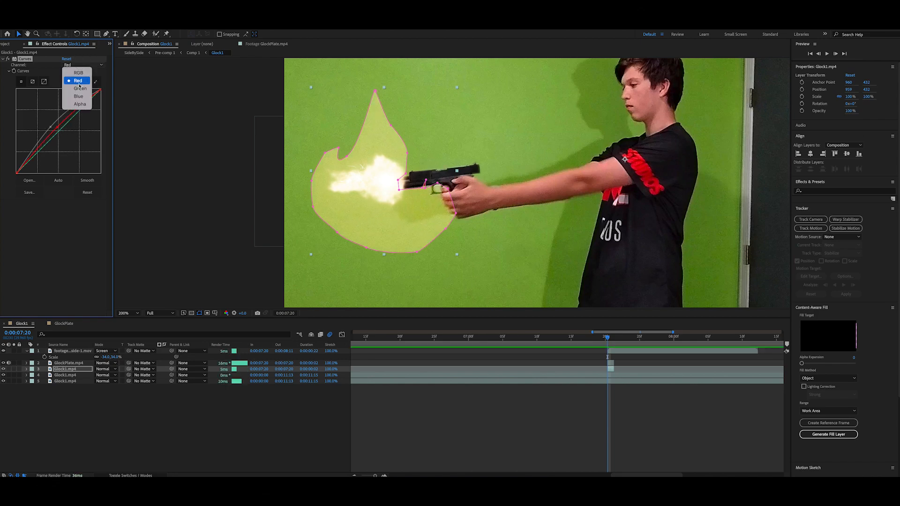
pyautogui.click(80, 88)
pyautogui.click(82, 65)
pyautogui.click(78, 96)
pyautogui.moveTo(64, 122); pyautogui.dragTo(63, 133)
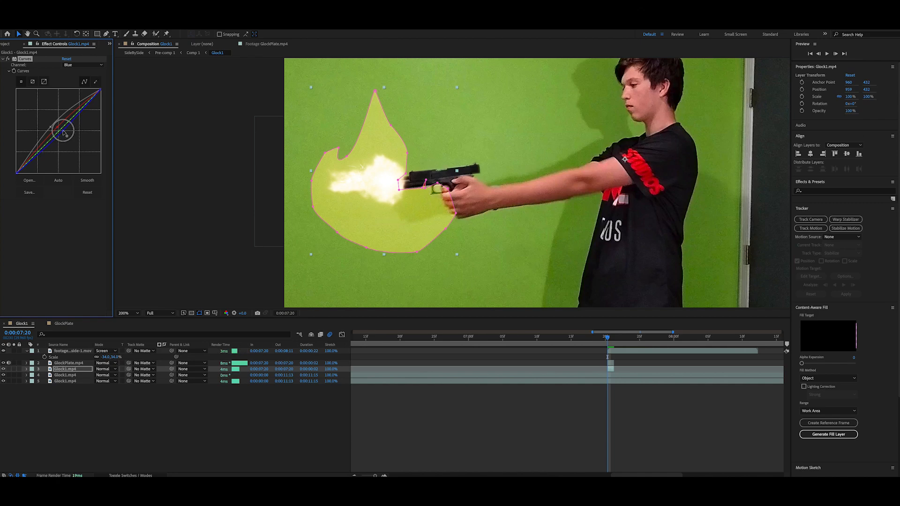
pyautogui.click(57, 127)
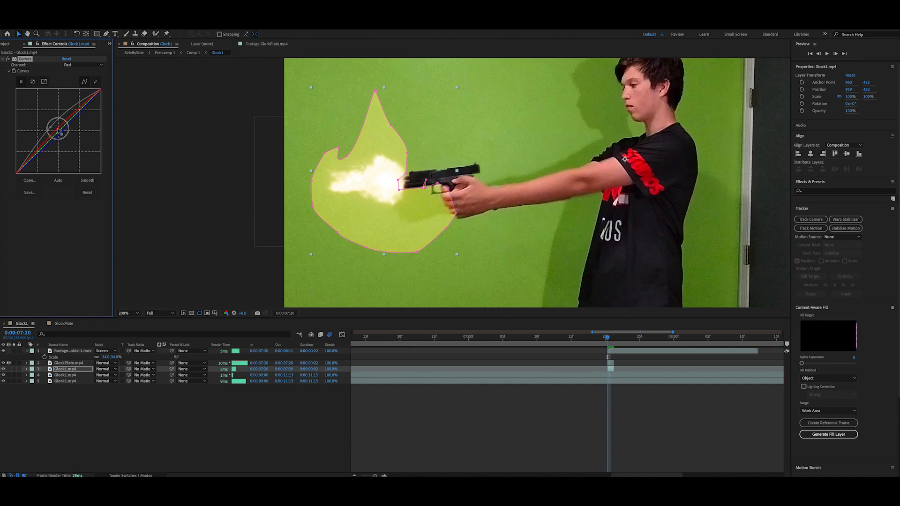
# - Set the Mask Feather of the masked Glock1.mp4 copy to 42 pixels
pyautogui.click(72, 363)
pyautogui.click(73, 369)
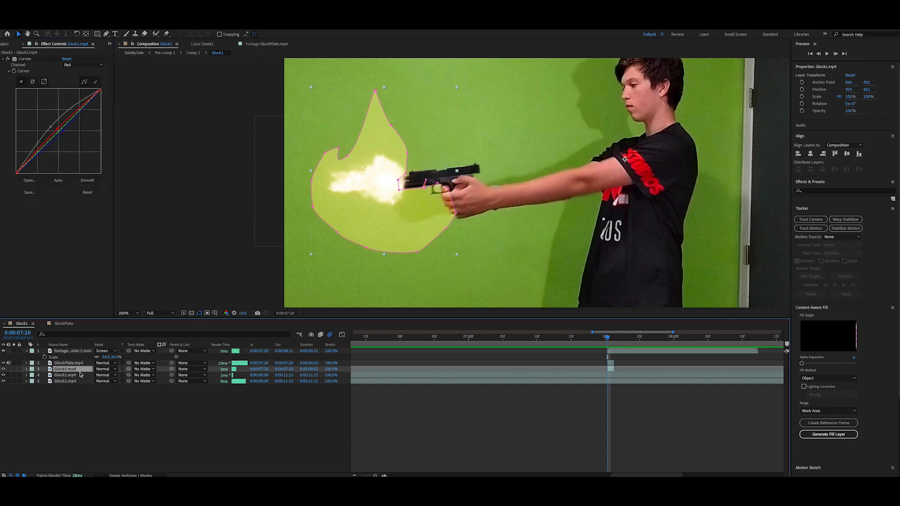
pyautogui.press('f')
pyautogui.moveTo(104, 382); pyautogui.dragTo(116, 382)
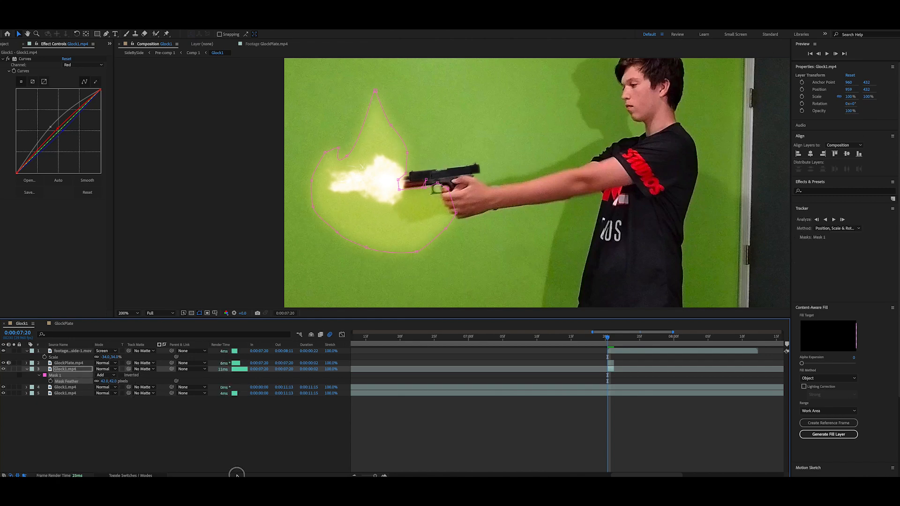
pyautogui.click(328, 444)
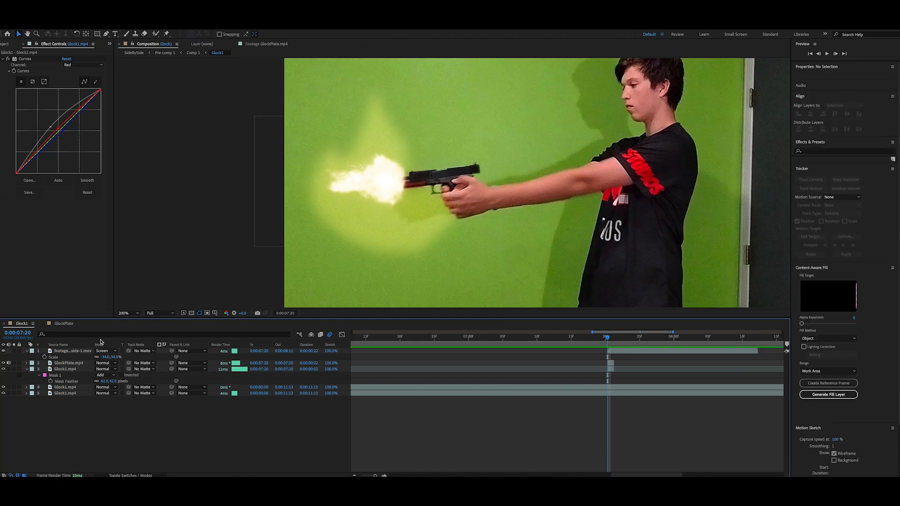
# - Slightly lower the opacity of the masked Glock1.mp4 glow layer
pyautogui.click(81, 370)
pyautogui.press('t')
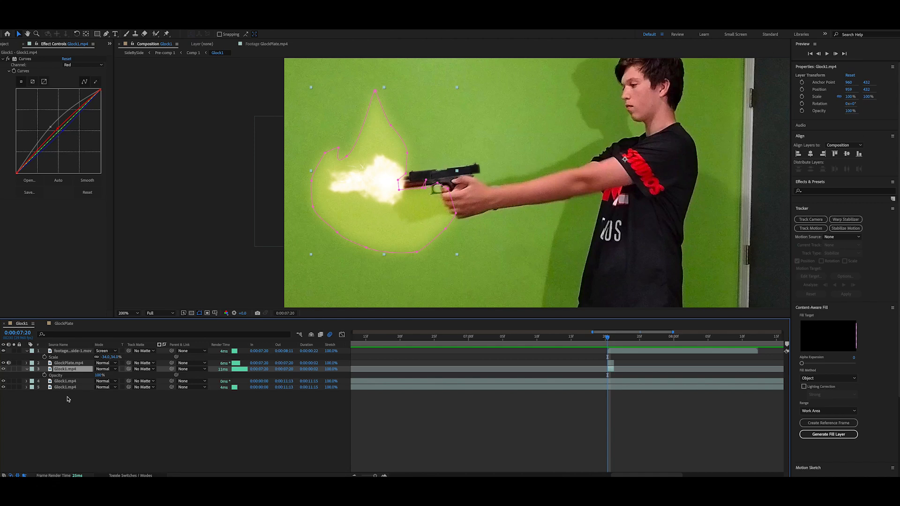
pyautogui.click(98, 380)
pyautogui.click(93, 379)
pyautogui.moveTo(100, 376); pyautogui.dragTo(96, 376)
# - Pull the mask's pointed top down toward the muzzle flash and set the Mask Feather to 68 pixels
pyautogui.moveTo(374, 91); pyautogui.dragTo(398, 126)
pyautogui.click(447, 375)
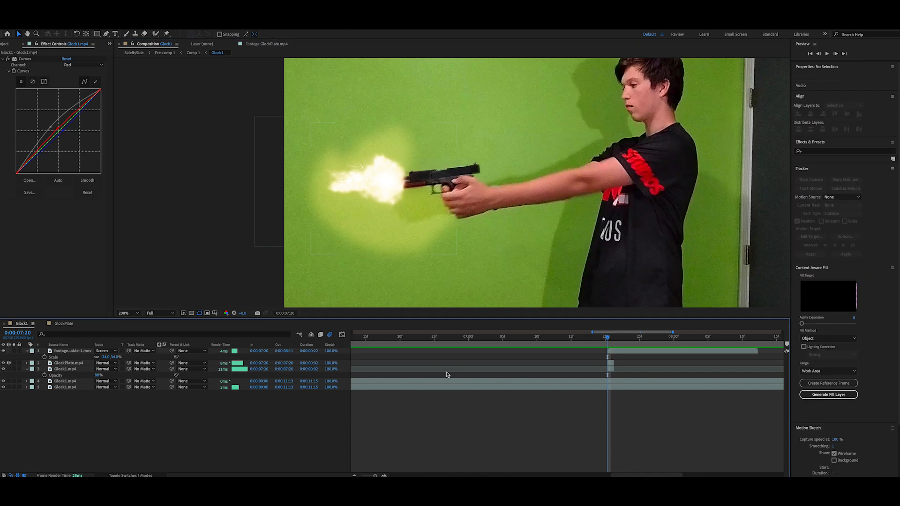
pyautogui.click(63, 369)
pyautogui.press('f')
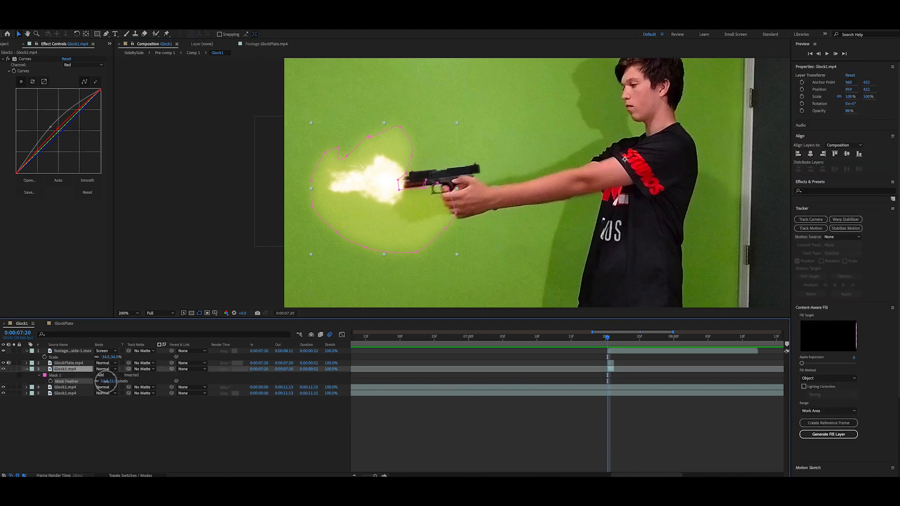
pyautogui.moveTo(105, 381); pyautogui.dragTo(113, 381)
pyautogui.click(231, 428)
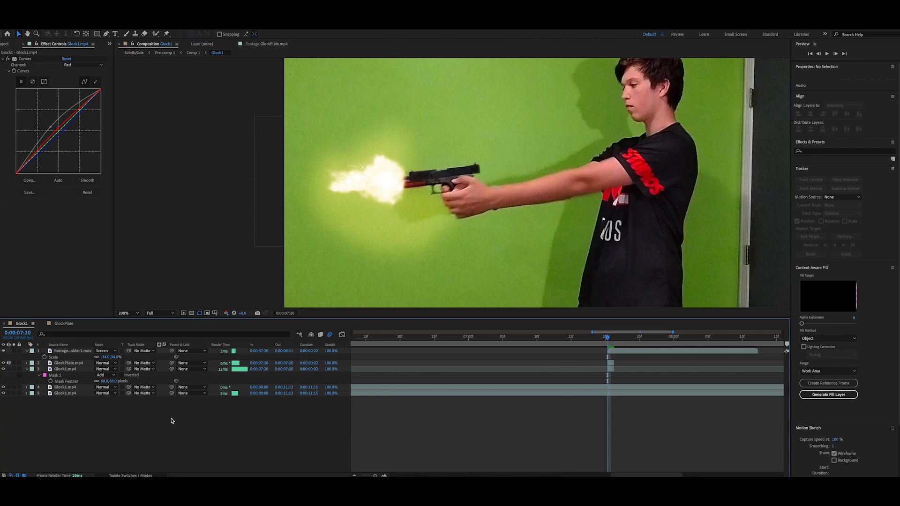
# - Preview the flash frame and set the glow layer's opacity to 60%
pyautogui.moveTo(606, 337)
pyautogui.mouseDown()
pyautogui.moveTo(580, 347)
pyautogui.moveTo(607, 337)
pyautogui.mouseUp()
pyautogui.press('space')
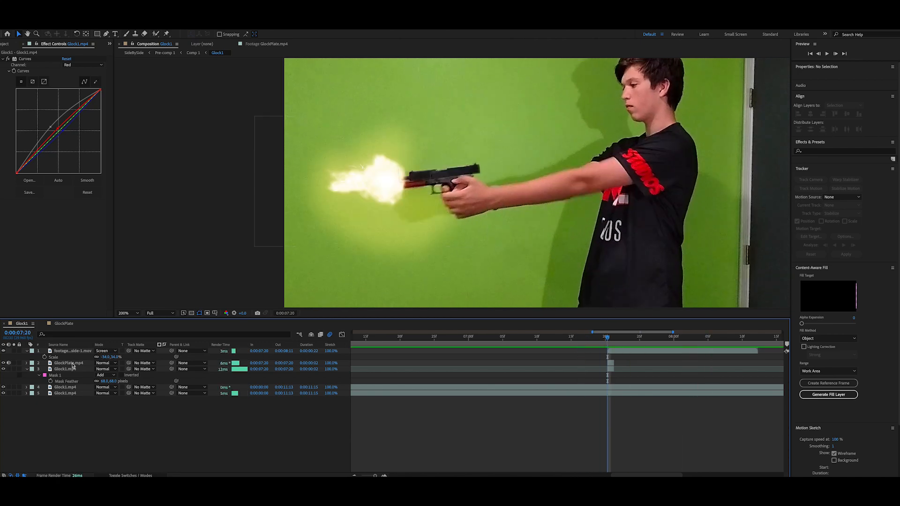
pyautogui.click(70, 369)
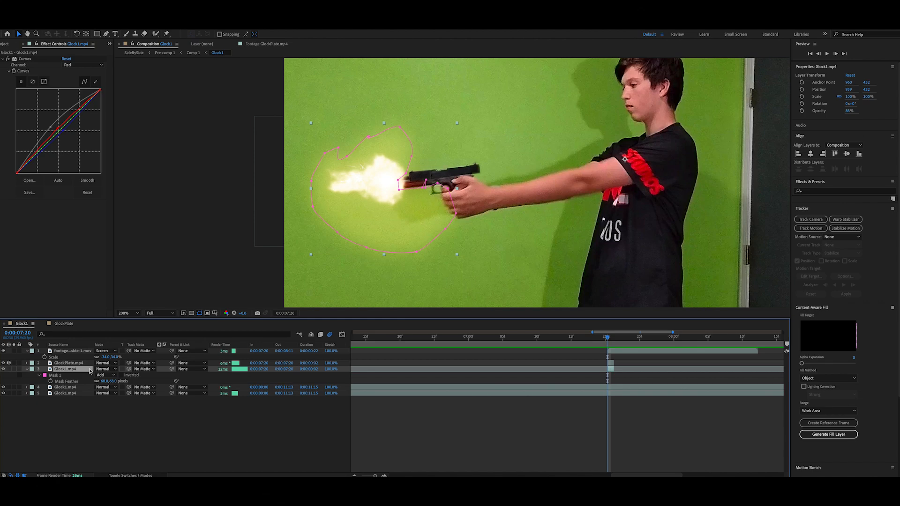
pyautogui.press('t')
pyautogui.moveTo(98, 376); pyautogui.dragTo(85, 377)
# - Play back the gunshot to review the softened glow, returning to 0:00:07:20
pyautogui.press('space')
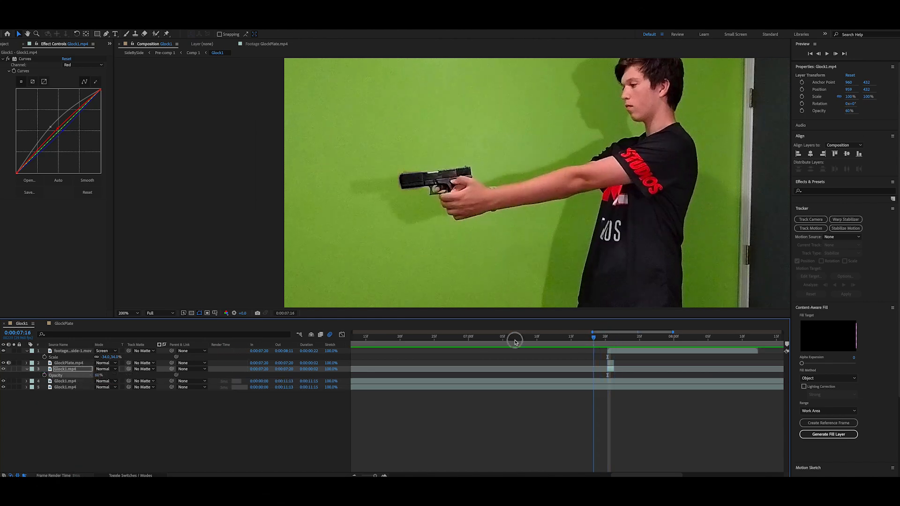
pyautogui.moveTo(609, 337)
pyautogui.mouseDown()
pyautogui.moveTo(566, 342)
pyautogui.moveTo(607, 339)
pyautogui.mouseUp()
pyautogui.click(673, 414)
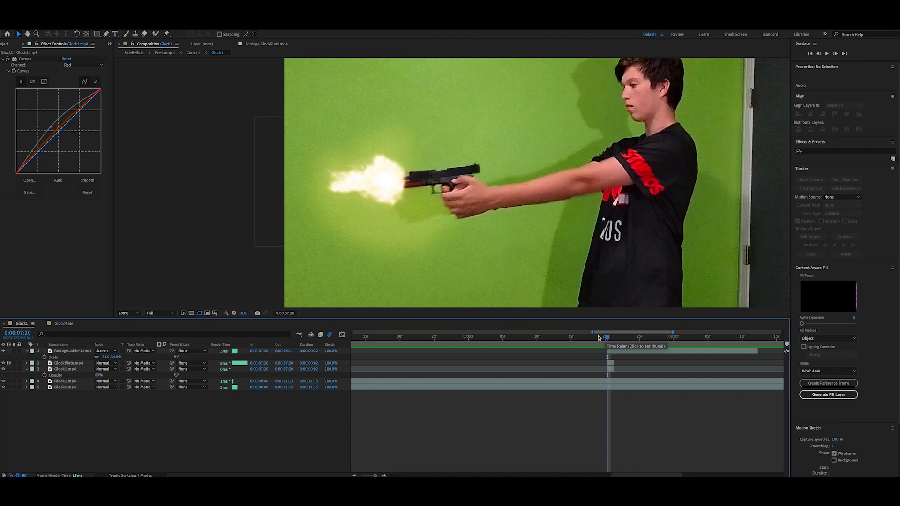
# - Search the project's footage for "shell"
pyautogui.press('.')
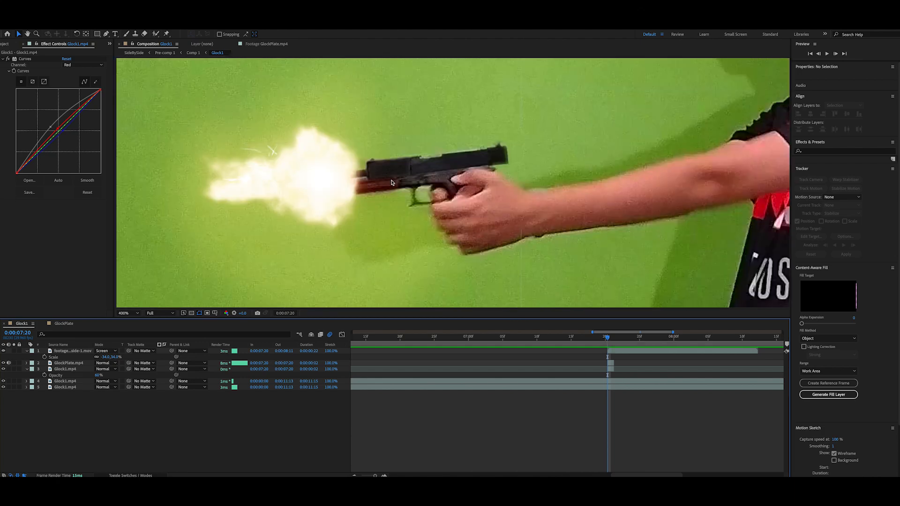
pyautogui.click(6, 43)
pyautogui.click(37, 92)
pyautogui.write('muzzl')
pyautogui.press('BackSpace')
pyautogui.press('BackSpace')
pyautogui.press('BackSpace')
pyautogui.press('BackSpace')
pyautogui.press('BackSpace')
pyautogui.write('shell')
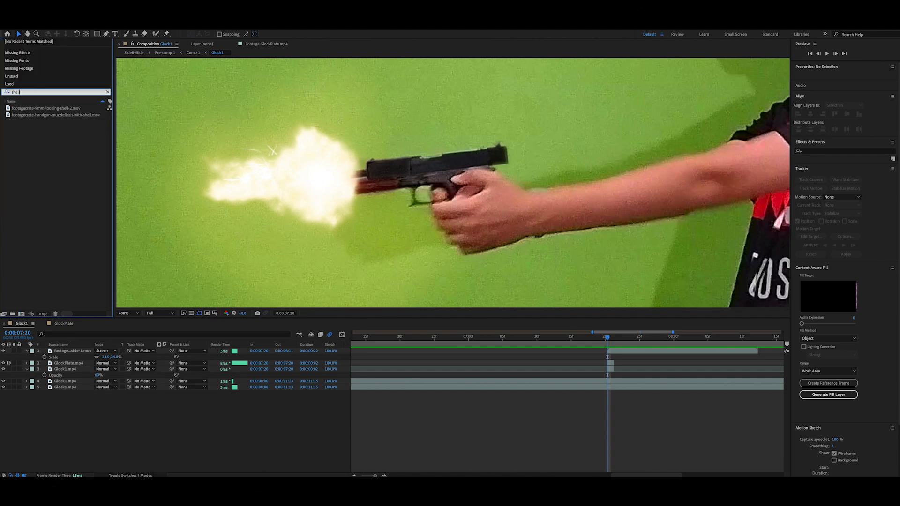
# - Add footagecrate-9mm-looping-shell-2.mov as the top layer of Glock1 and move its start to 0:00:07:20
pyautogui.moveTo(59, 109); pyautogui.dragTo(75, 351)
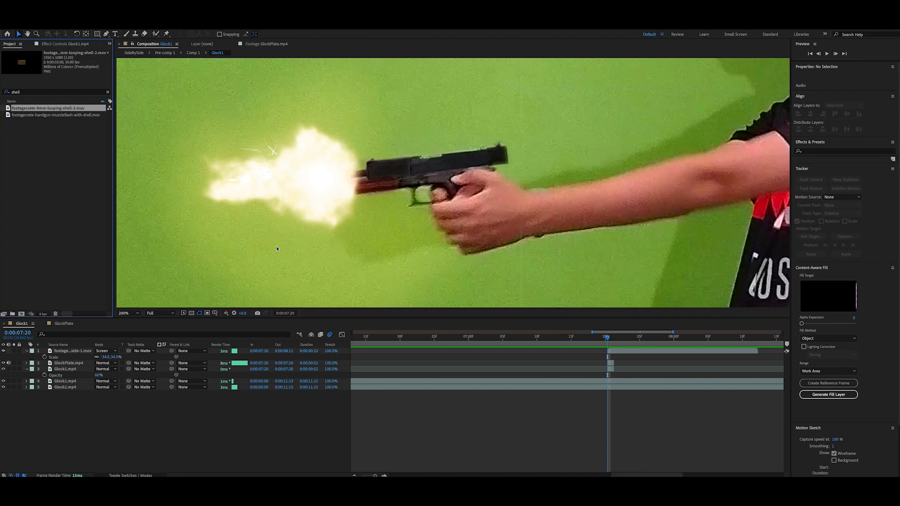
pyautogui.press('/')
pyautogui.moveTo(38, 109); pyautogui.dragTo(74, 352)
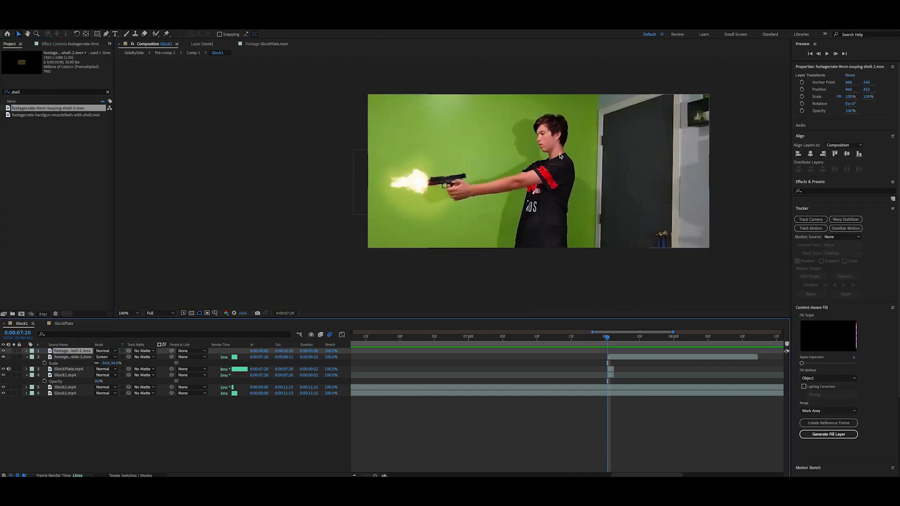
pyautogui.hscroll(-15, 440, 423)
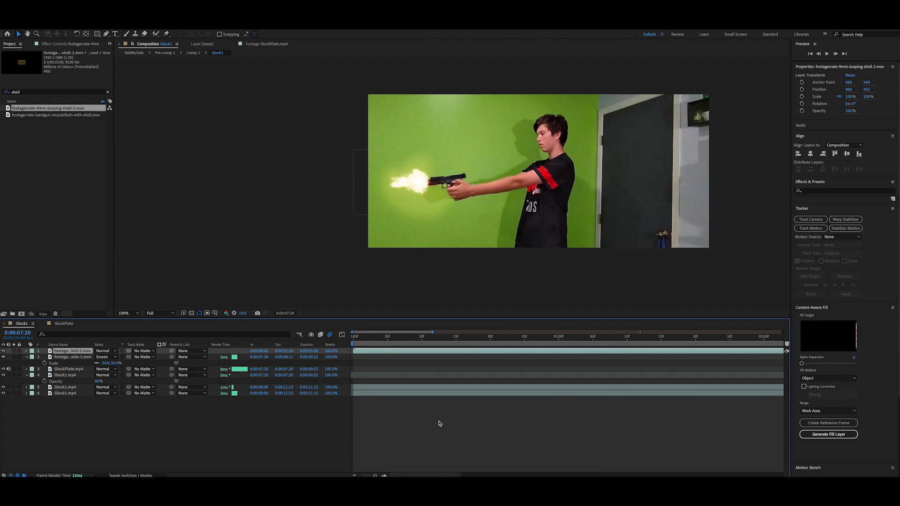
pyautogui.click(354, 475)
pyautogui.moveTo(376, 353); pyautogui.dragTo(658, 361)
# - Move the shell over the gun and set its scale to 7%
pyautogui.scroll(1, 527, 123)
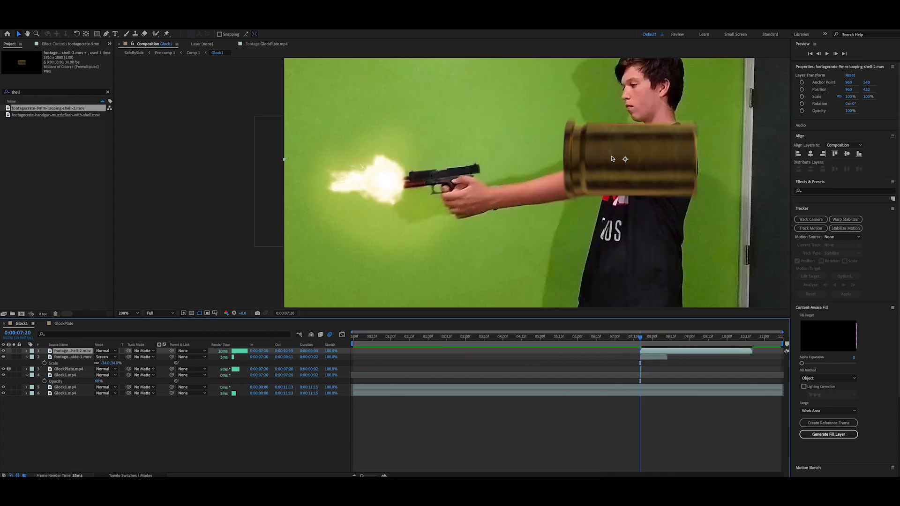
pyautogui.moveTo(603, 154); pyautogui.dragTo(424, 150)
pyautogui.press('s')
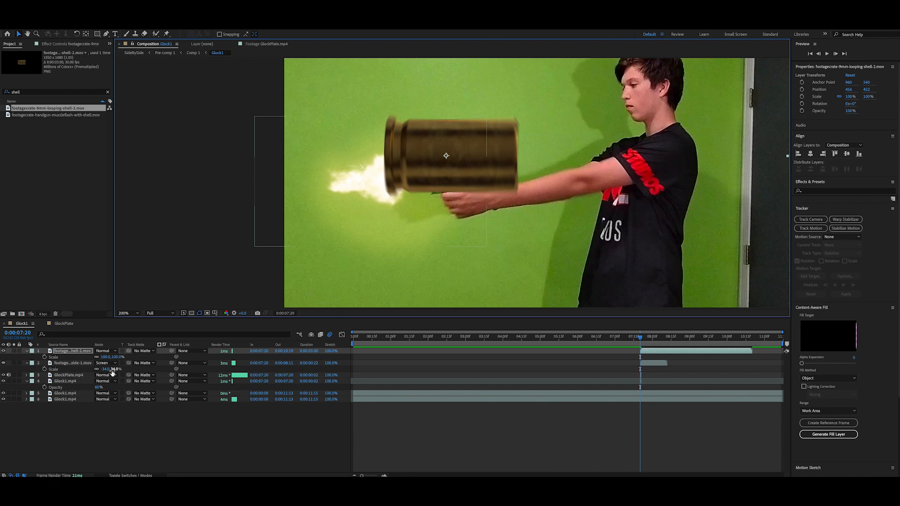
pyautogui.moveTo(105, 358); pyautogui.dragTo(71, 357)
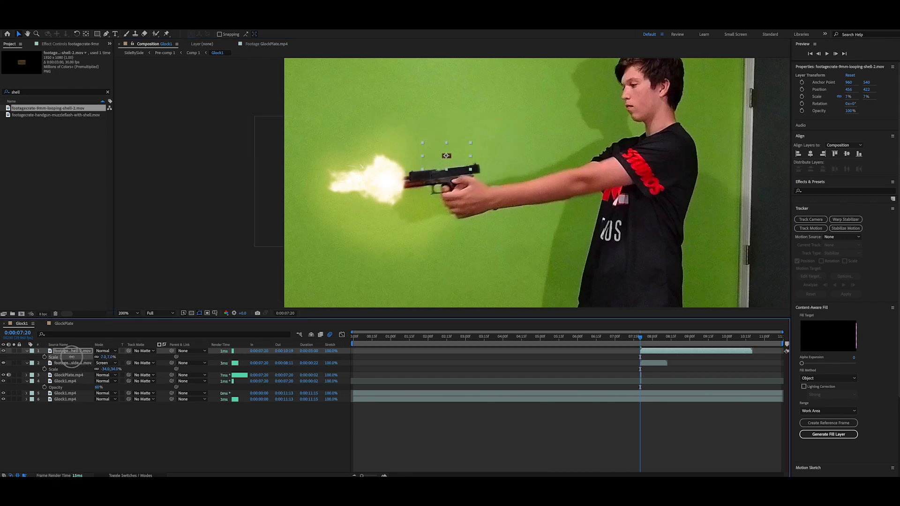
# - Flip the shell horizontally and place it on the slide's ejection port, at about 444, 460.8
pyautogui.scroll(3, 452, 183)
pyautogui.moveTo(641, 339); pyautogui.dragTo(641, 339)
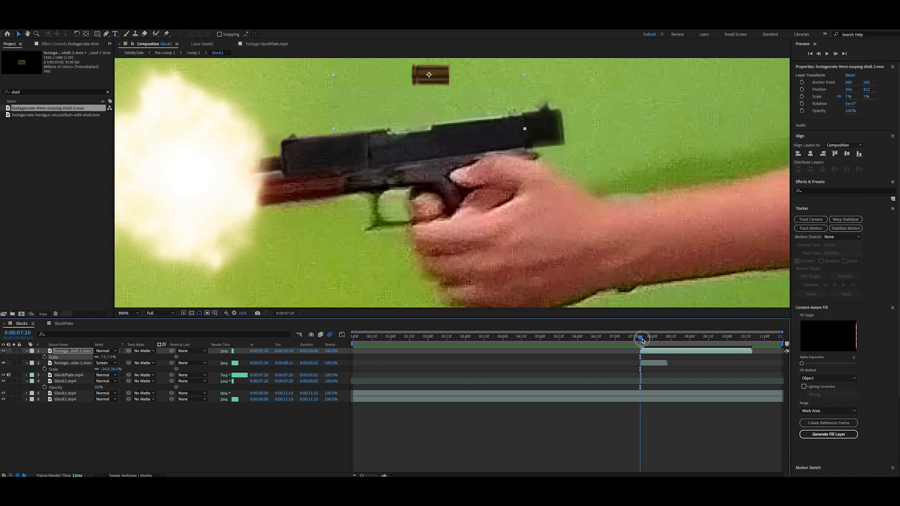
pyautogui.moveTo(439, 164); pyautogui.dragTo(440, 242)
pyautogui.moveTo(335, 157); pyautogui.dragTo(528, 163)
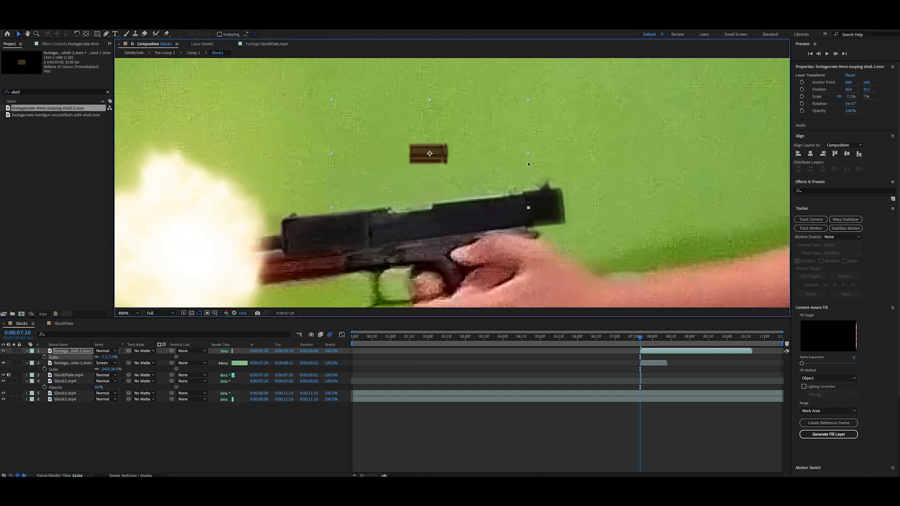
pyautogui.moveTo(427, 205); pyautogui.dragTo(410, 260)
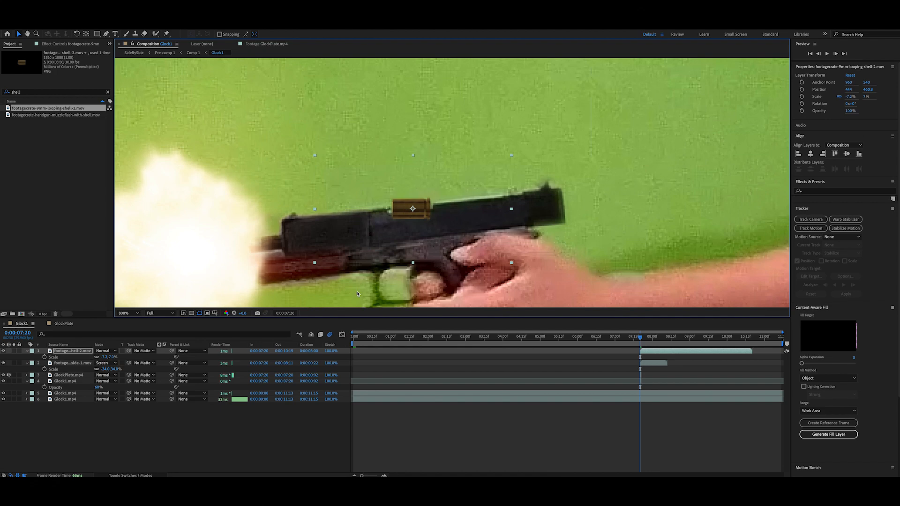
# - Fine-tune the shell's scale, rotate it to -9°, and nudge it into line with the gun's slide
pyautogui.press('p')
pyautogui.press('s')
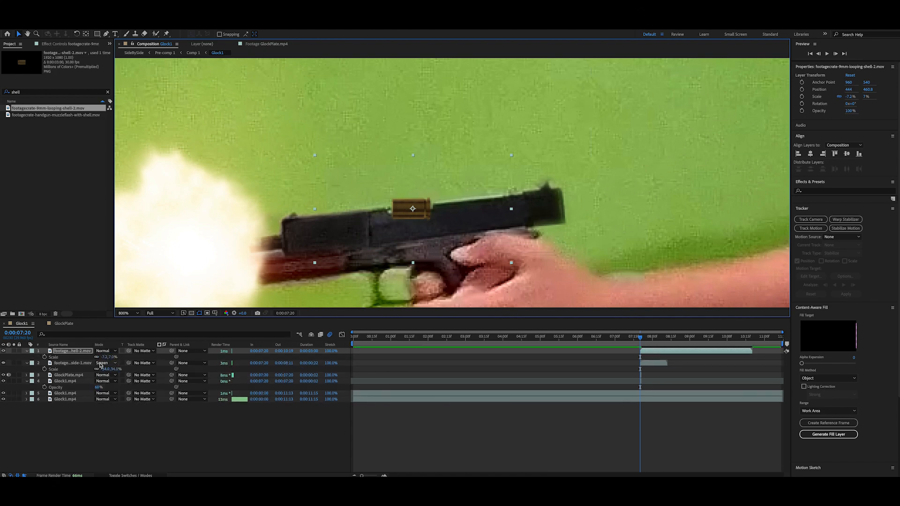
pyautogui.click(104, 358)
pyautogui.click(127, 358)
pyautogui.click(113, 359)
pyautogui.moveTo(112, 358); pyautogui.dragTo(99, 357)
pyautogui.press('r')
pyautogui.moveTo(433, 217); pyautogui.dragTo(429, 216)
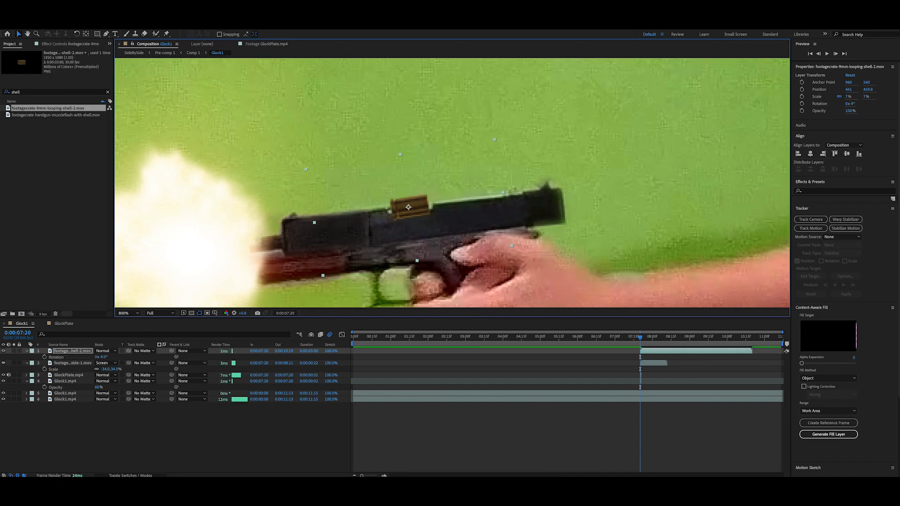
# - Turn on motion blur for the shell layer and restore the blending mode column
pyautogui.press('F4')
pyautogui.click(123, 351)
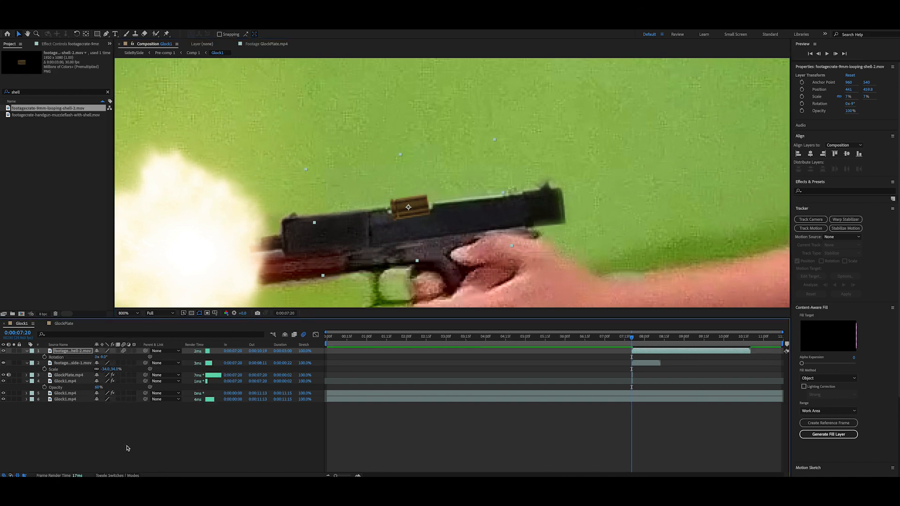
pyautogui.click(132, 475)
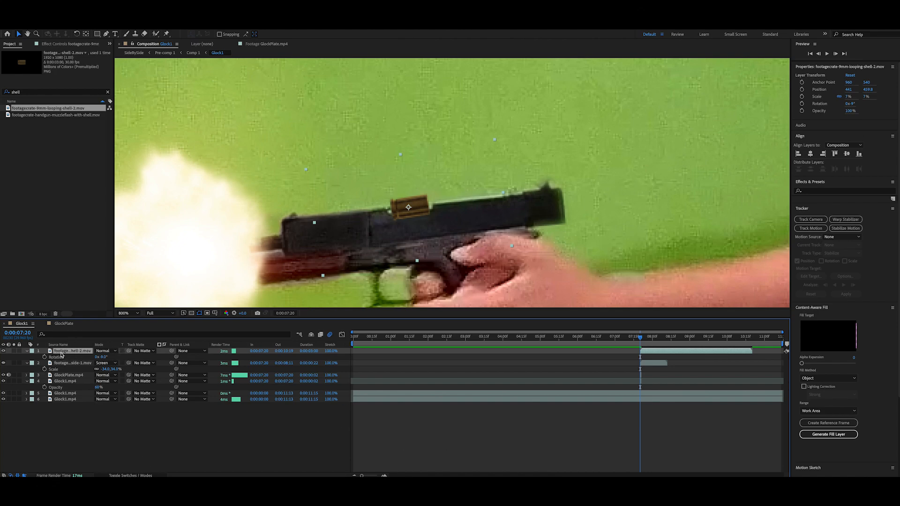
# - Set position and scale keyframes for the shell casing at 0:00:07:20
pyautogui.press('r')
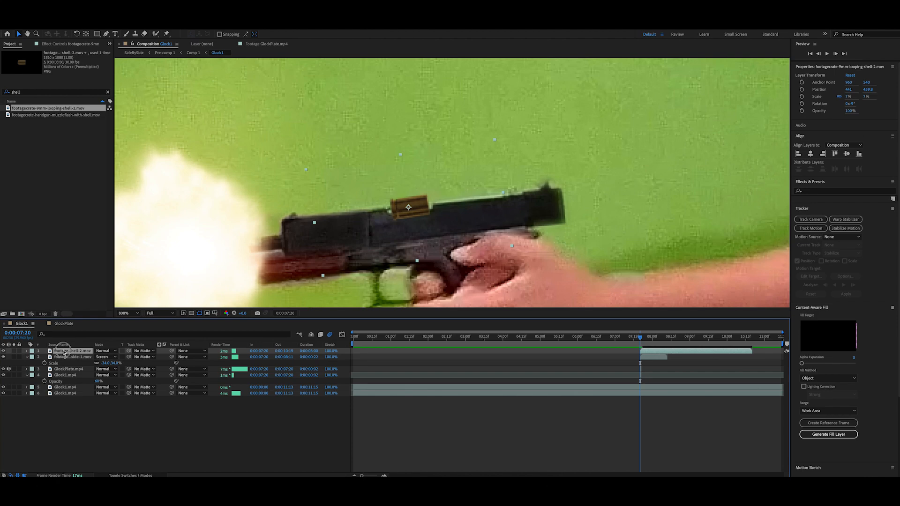
pyautogui.hotkey('alt', 'shift', 'p')
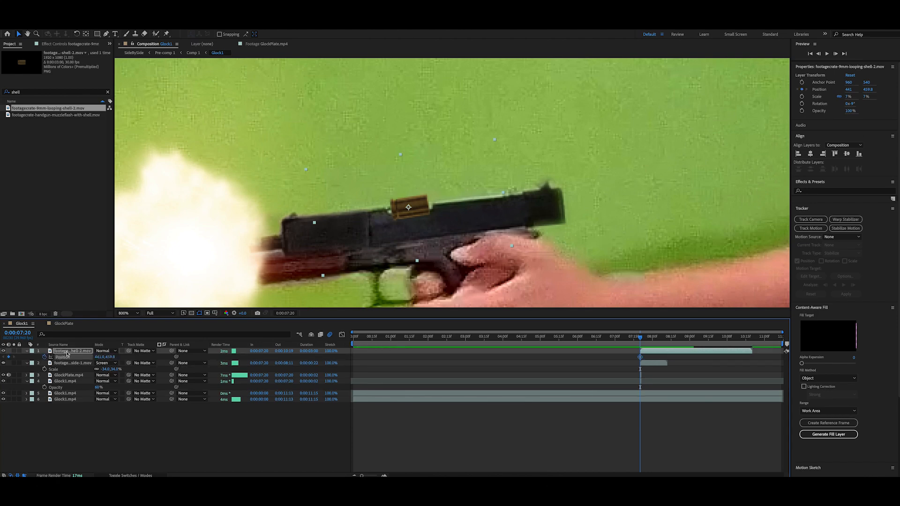
pyautogui.press('s')
pyautogui.click(44, 357)
# - Three frames further on, at 0:00:07:23, set the shell's scale to 5%
pyautogui.click(836, 54)
pyautogui.click(835, 53)
pyautogui.click(836, 54)
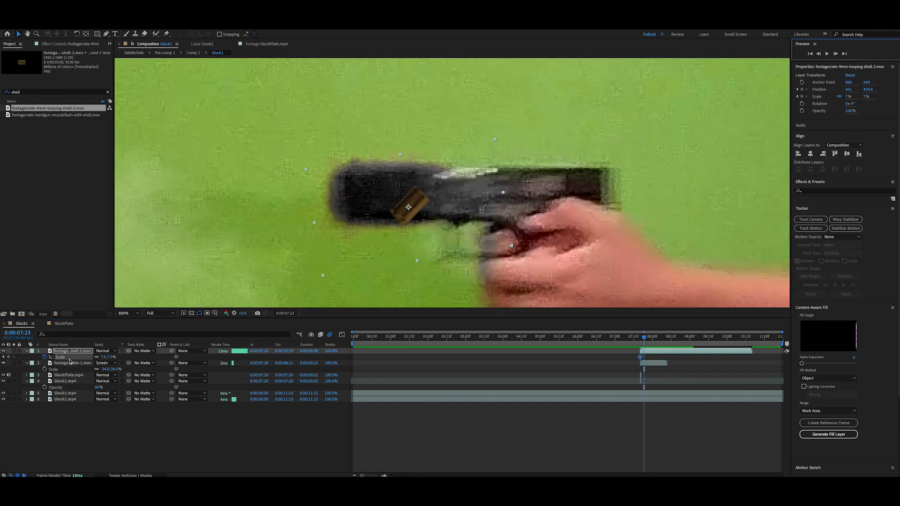
pyautogui.click(104, 358)
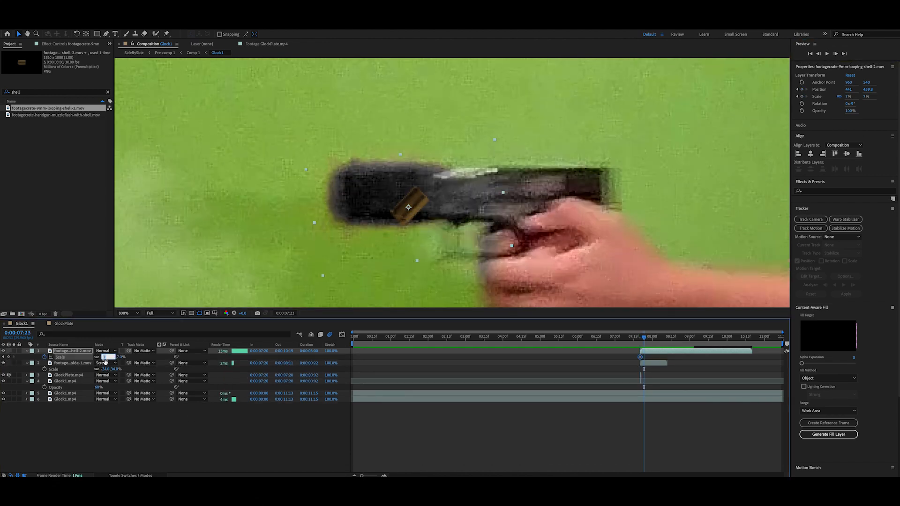
pyautogui.write('50')
pyautogui.press('Return')
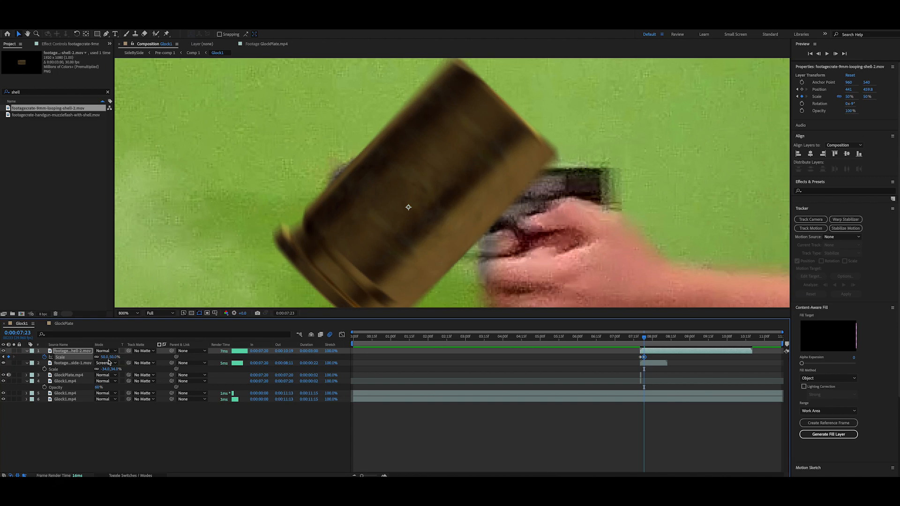
pyautogui.click(102, 358)
pyautogui.write('5')
pyautogui.press('Return')
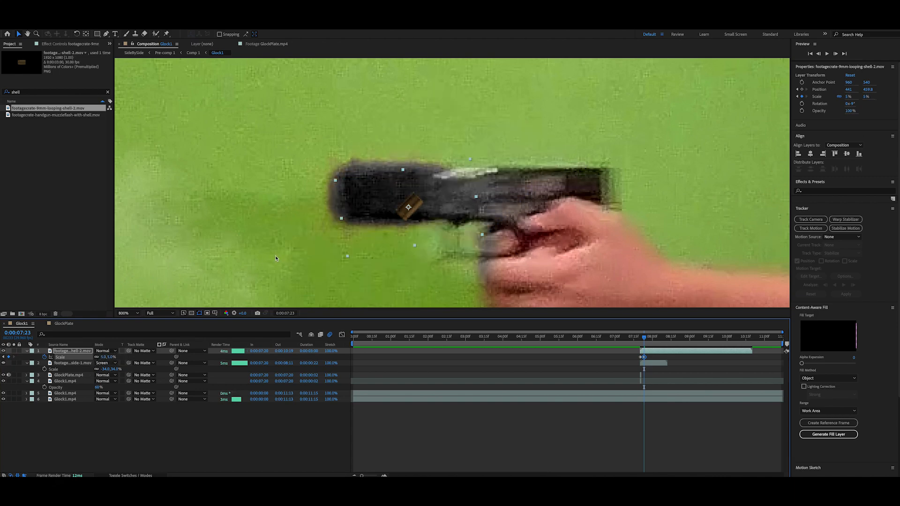
# - Try a shell move above the slide and undo it, then nudge the shell up slightly at 0:00:07:20, to 441, 459
pyautogui.moveTo(464, 194); pyautogui.dragTo(475, 165)
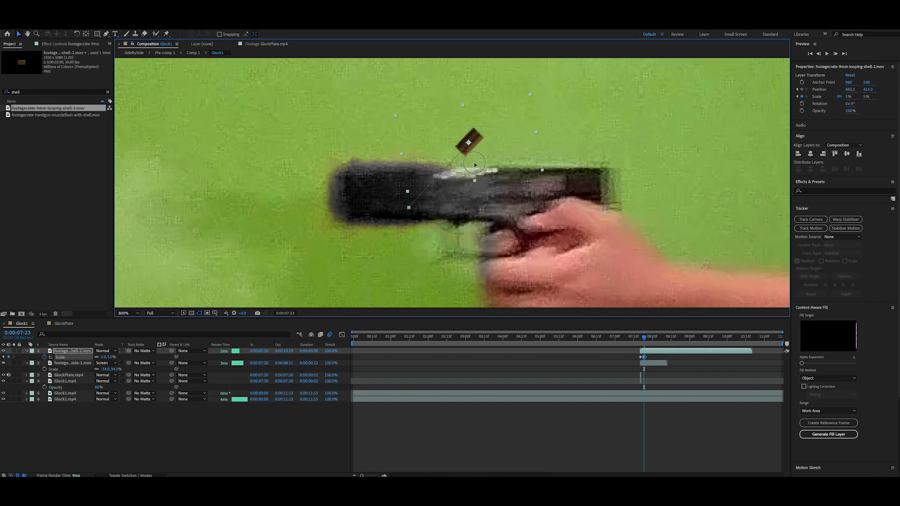
pyautogui.hotkey('ctrl', 'z')
pyautogui.moveTo(643, 342); pyautogui.dragTo(640, 343)
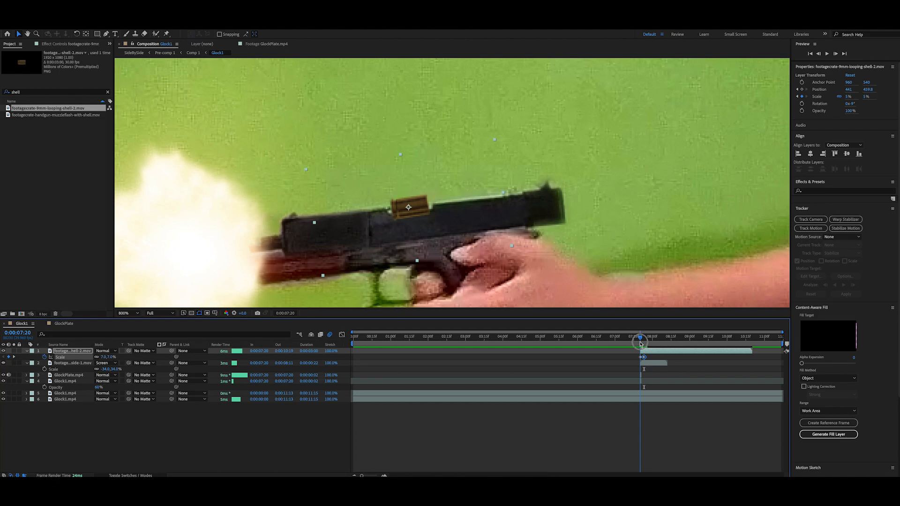
pyautogui.moveTo(416, 229); pyautogui.dragTo(415, 224)
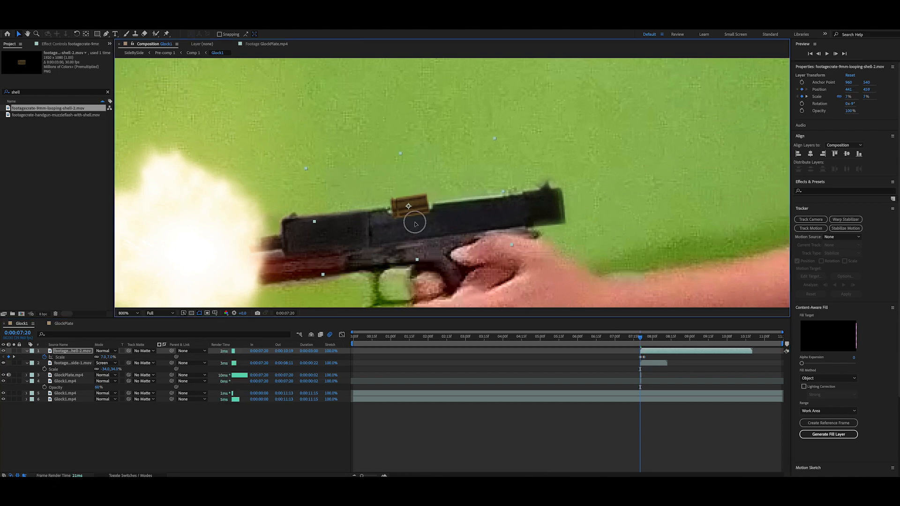
# - At 0:00:07:23, move the shell straight up above the gun, to about 439, 368.8
pyautogui.click(836, 53)
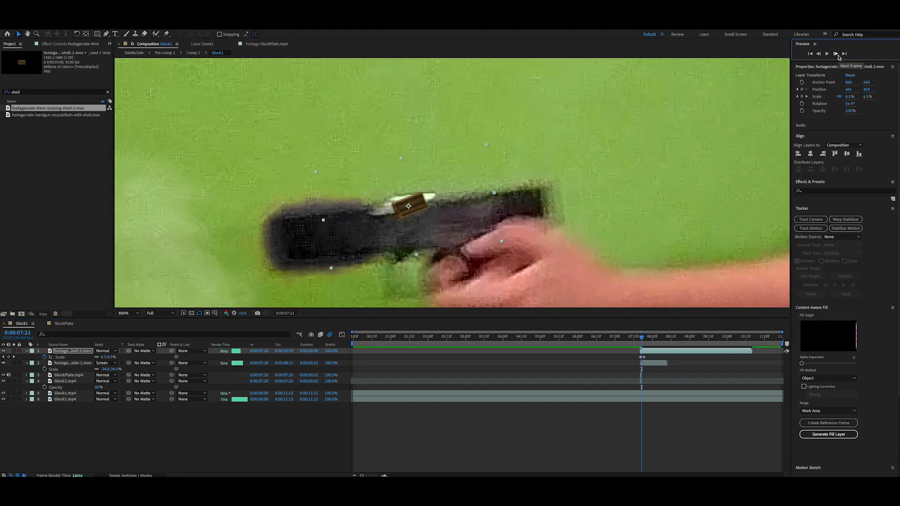
pyautogui.click(836, 54)
pyautogui.click(837, 55)
pyautogui.moveTo(445, 212); pyautogui.dragTo(442, 83)
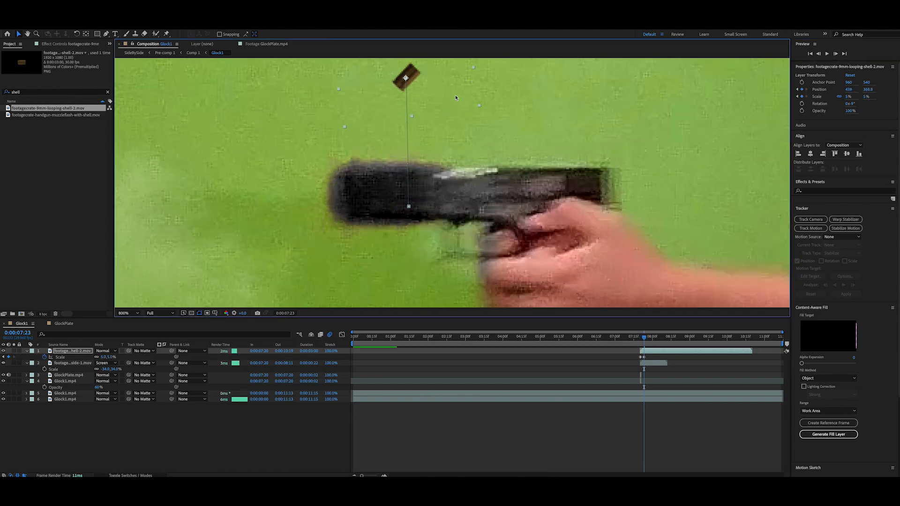
# - At 0:00:07:29, move the shell below the frame's lower edge, to about 402, 887, and preview the ejection
pyautogui.moveTo(643, 342)
pyautogui.mouseDown()
pyautogui.moveTo(633, 342)
pyautogui.moveTo(652, 341)
pyautogui.mouseUp()
pyautogui.scroll(-4, 496, 171)
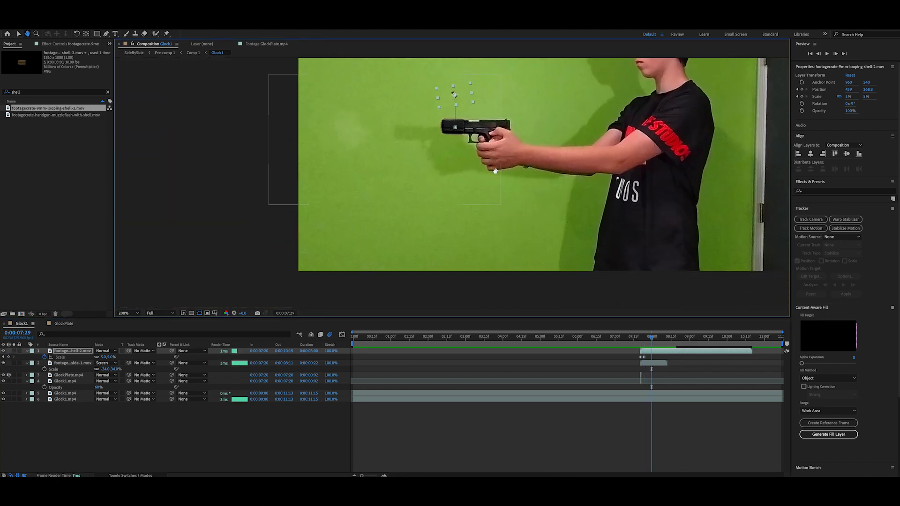
pyautogui.moveTo(451, 103); pyautogui.dragTo(437, 287)
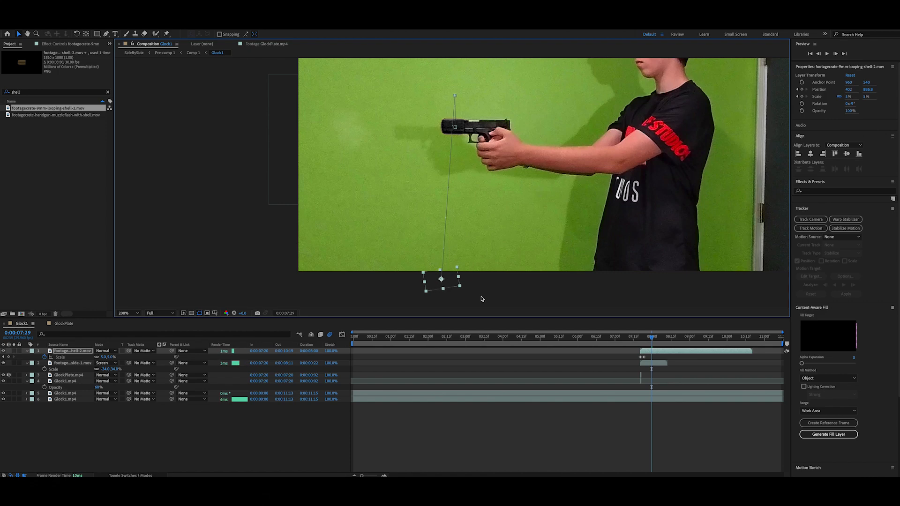
pyautogui.press('space')
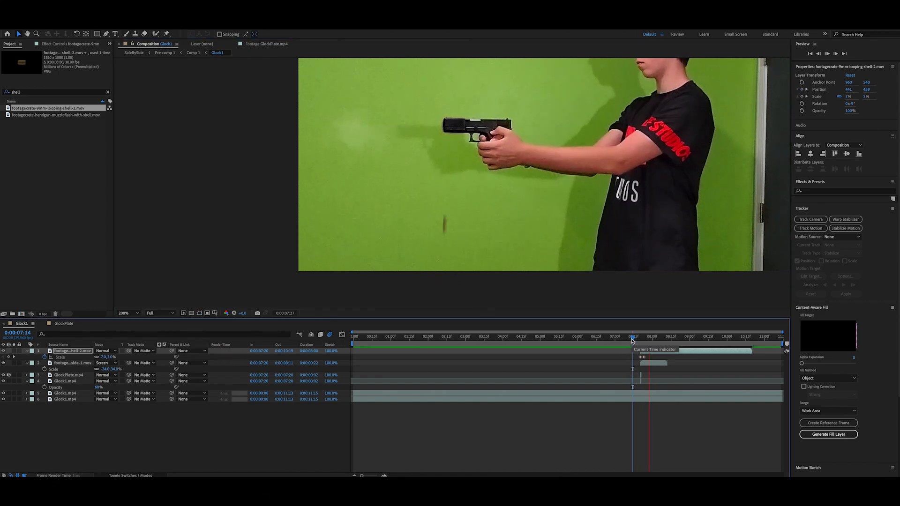
# - Move the shell's last position keyframe a few frames later, to about 0:00:08:02, and preview the slower fall
pyautogui.scroll(2, 429, 155)
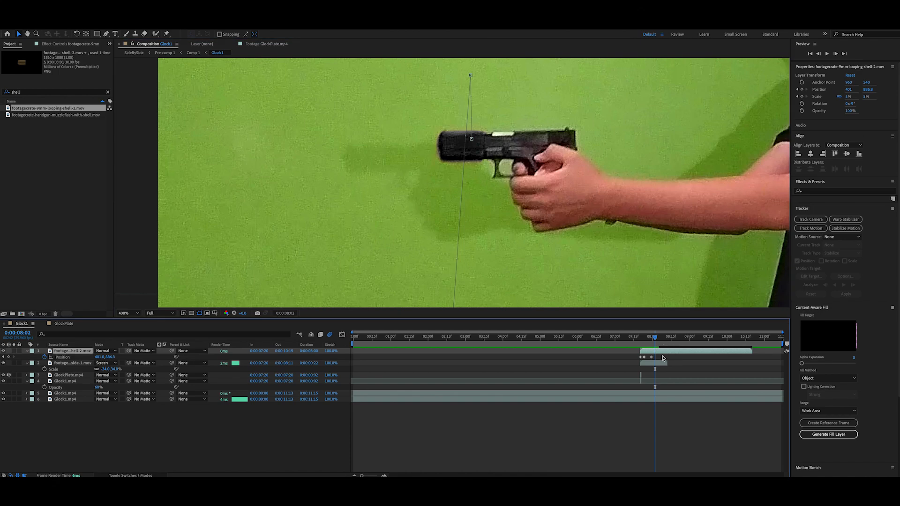
pyautogui.press(',')
pyautogui.moveTo(652, 358); pyautogui.dragTo(632, 342)
pyautogui.press('space')
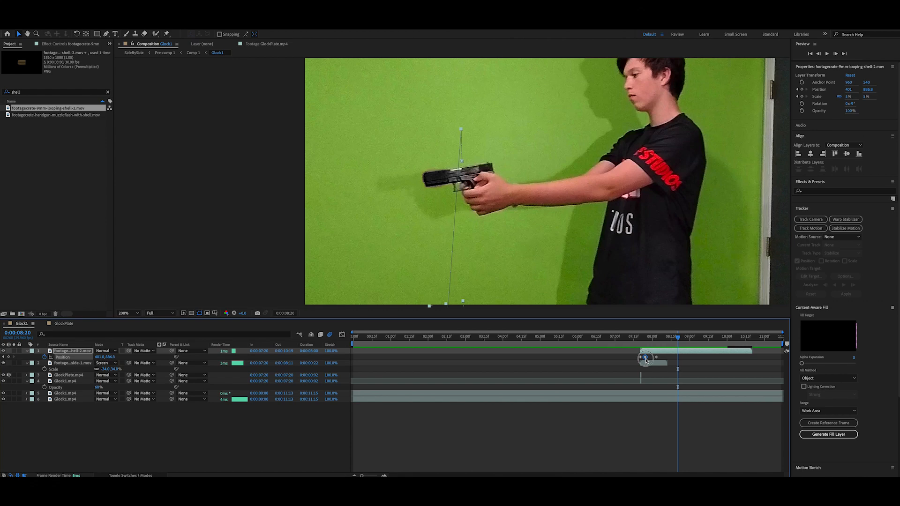
pyautogui.moveTo(647, 337); pyautogui.dragTo(629, 347)
pyautogui.press('space')
pyautogui.press('space')
pyautogui.press('space')
pyautogui.press('space')
pyautogui.press('space')
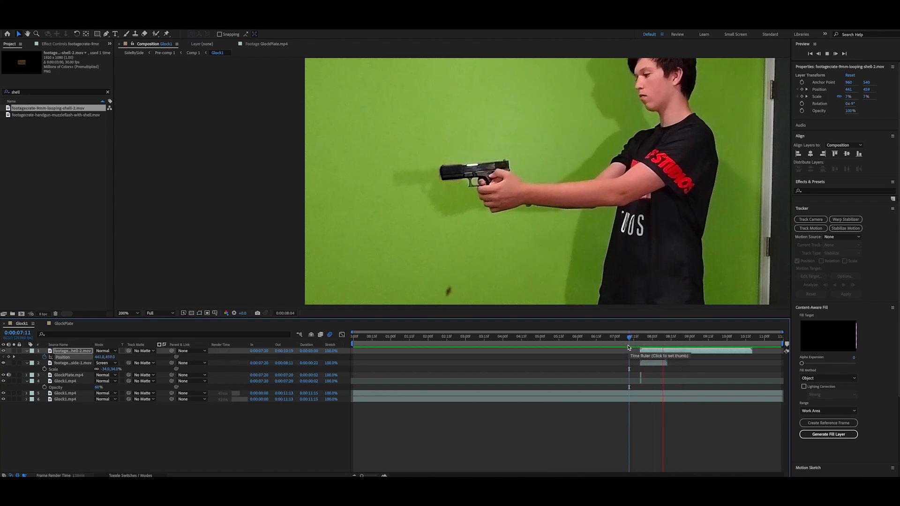
pyautogui.press('space')
# - Delay the shell's last position keyframe further, to about 0:00:08:07, and play back the fall
pyautogui.moveTo(658, 345); pyautogui.dragTo(644, 358)
pyautogui.press('space')
pyautogui.press('space')
pyautogui.press('space')
pyautogui.moveTo(645, 345); pyautogui.dragTo(640, 344)
pyautogui.press('space')
pyautogui.press('space')
# - Split the shell layer at 0:00:07:26 and trim both parts so the shell is hidden on that frame as it passes the gun
pyautogui.scroll(1, 466, 156)
pyautogui.moveTo(464, 167); pyautogui.dragTo(494, 216)
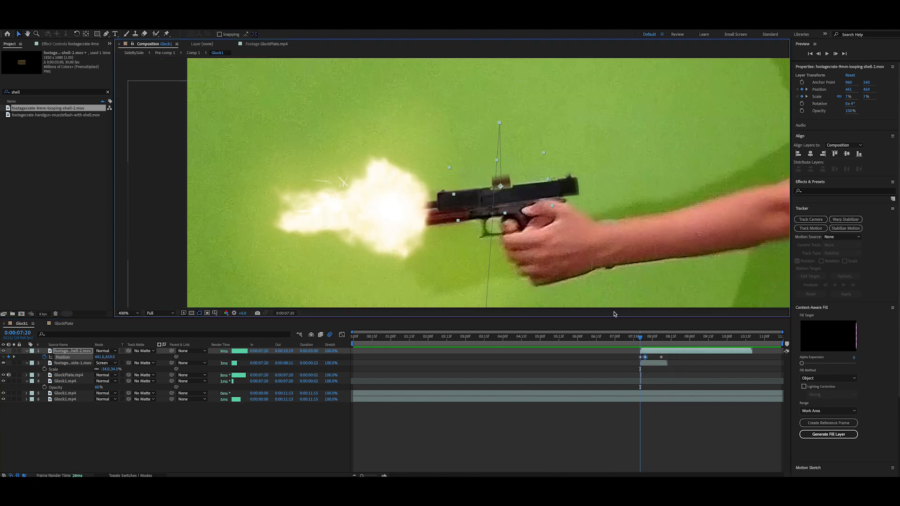
pyautogui.click(648, 343)
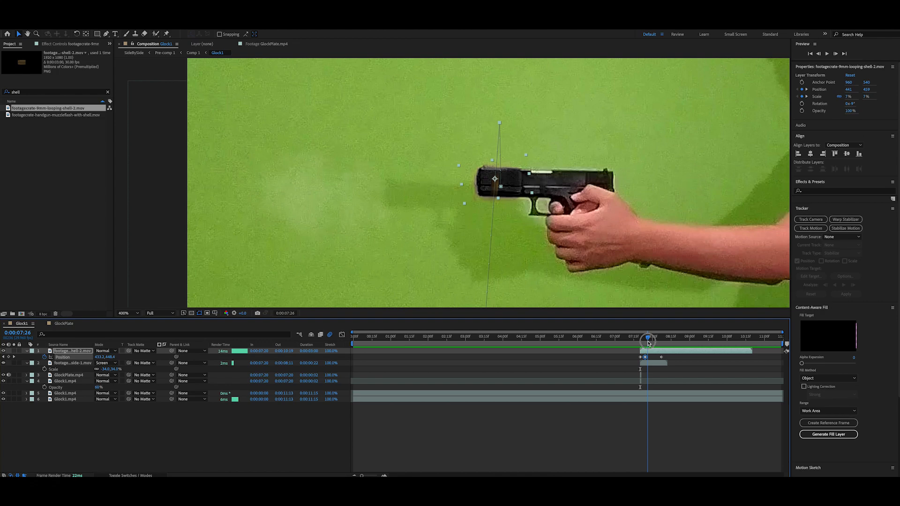
pyautogui.moveTo(648, 344); pyautogui.dragTo(647, 344)
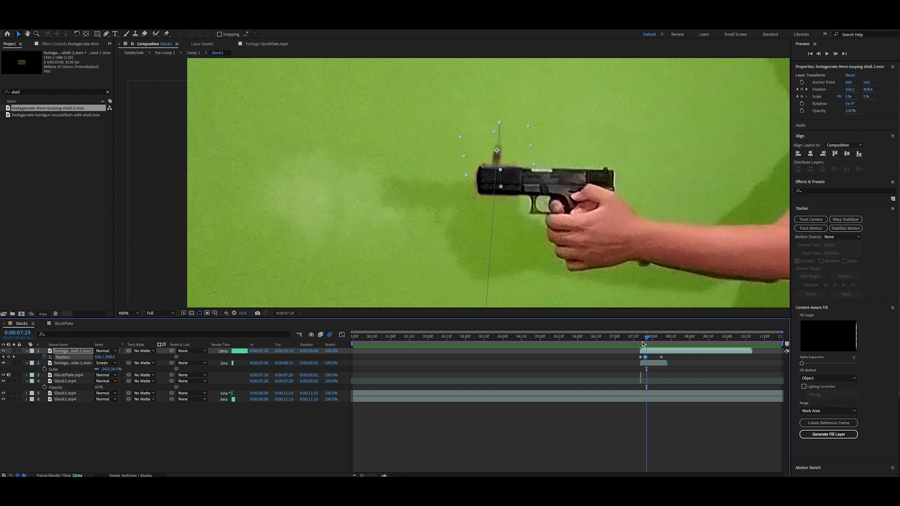
pyautogui.click(835, 54)
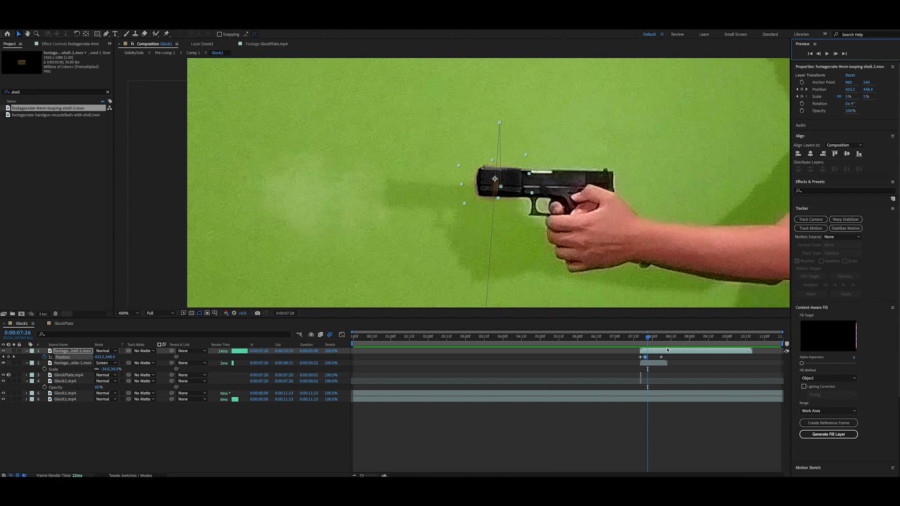
pyautogui.moveTo(361, 474); pyautogui.dragTo(376, 474)
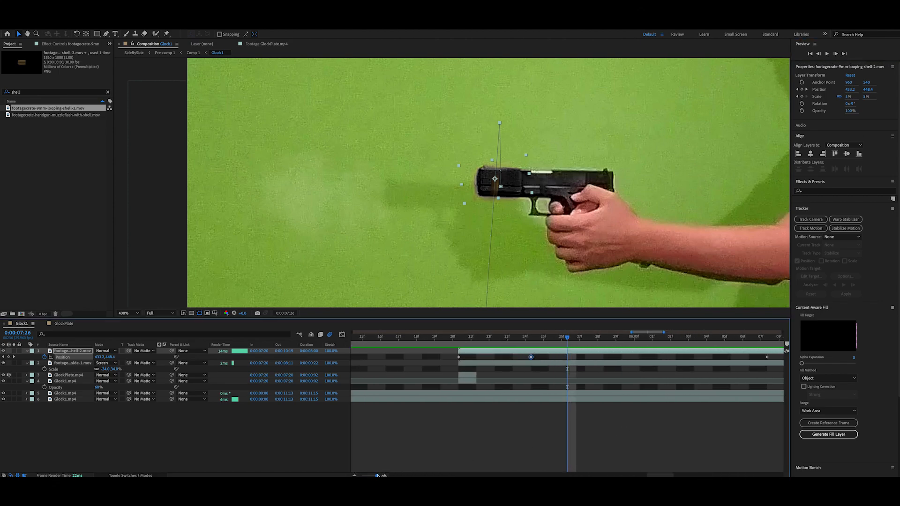
pyautogui.hotkey('ctrl', 'shift', 'd')
pyautogui.moveTo(571, 350)
pyautogui.mouseDown()
pyautogui.moveTo(458, 338)
pyautogui.moveTo(567, 339)
pyautogui.mouseUp()
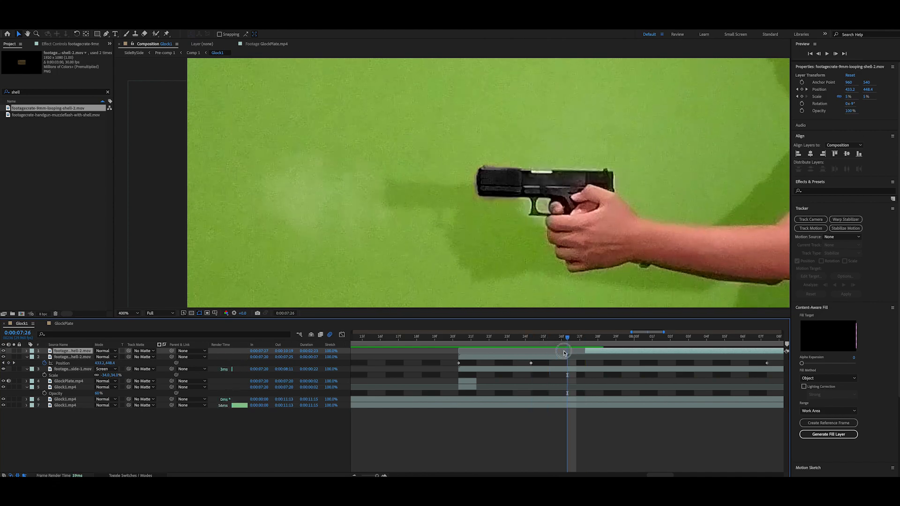
# - Play back the trimmed shell ejection up close and across the whole shot to check its timing
pyautogui.press('space')
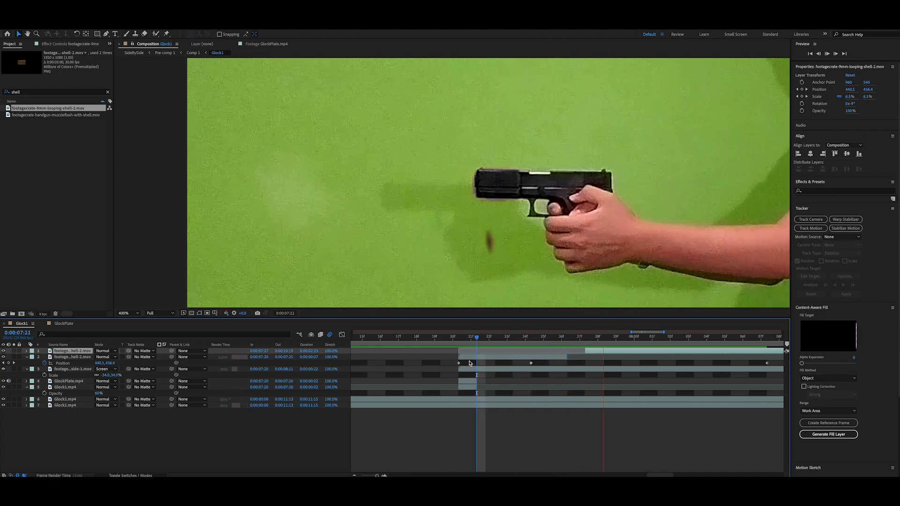
pyautogui.press('space')
pyautogui.scroll(-1, 483, 268)
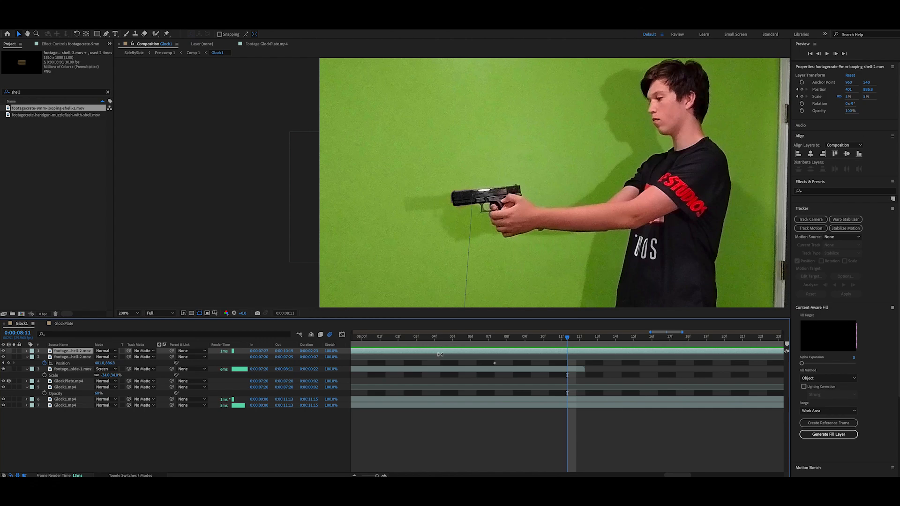
pyautogui.moveTo(374, 474); pyautogui.dragTo(361, 475)
pyautogui.moveTo(647, 344); pyautogui.dragTo(620, 349)
pyautogui.press('space')
pyautogui.click(661, 344)
pyautogui.press('space')
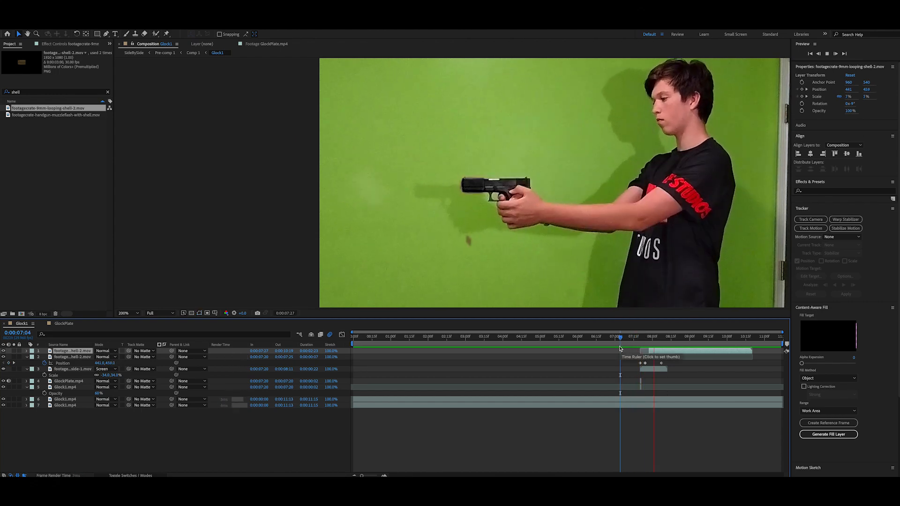
pyautogui.press('space')
pyautogui.scroll(-2, 514, 228)
pyautogui.click(564, 296)
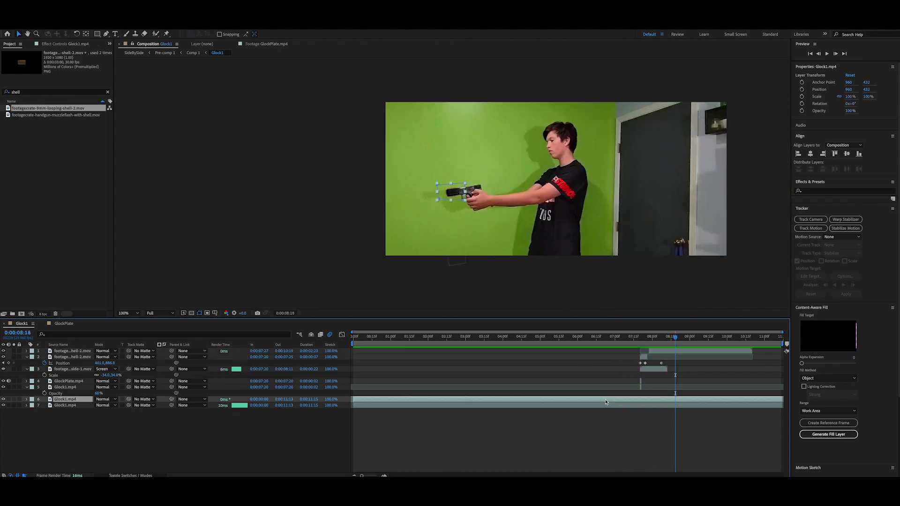
pyautogui.moveTo(645, 335); pyautogui.dragTo(544, 327)
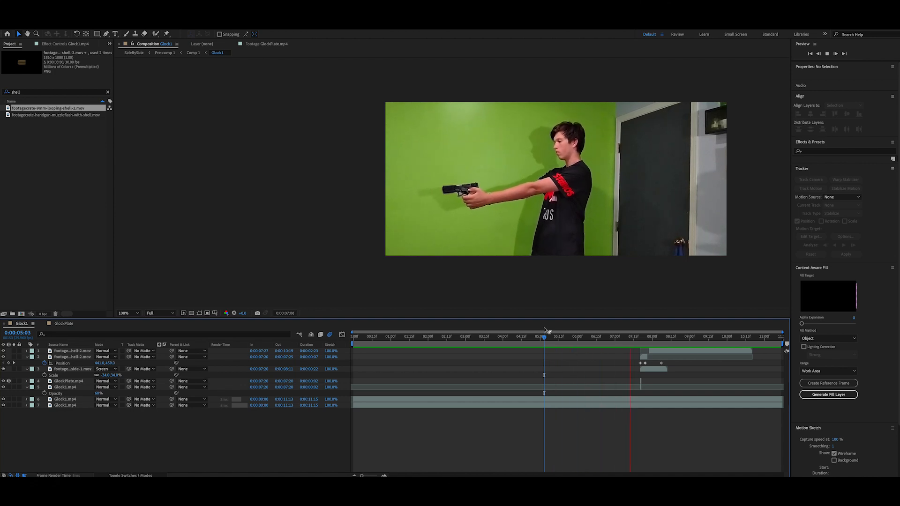
pyautogui.press('space')
pyautogui.moveTo(642, 338); pyautogui.dragTo(345, 310)
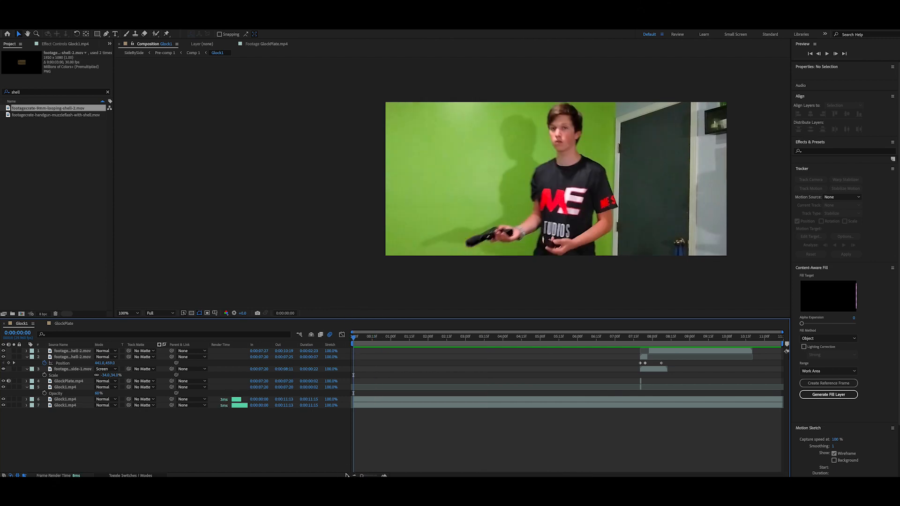
# - Search the project for "shot" and add the gunshot WAV file as the first layer, starting at the muzzle flash at 0:00:07:20
pyautogui.moveTo(638, 339); pyautogui.dragTo(641, 342)
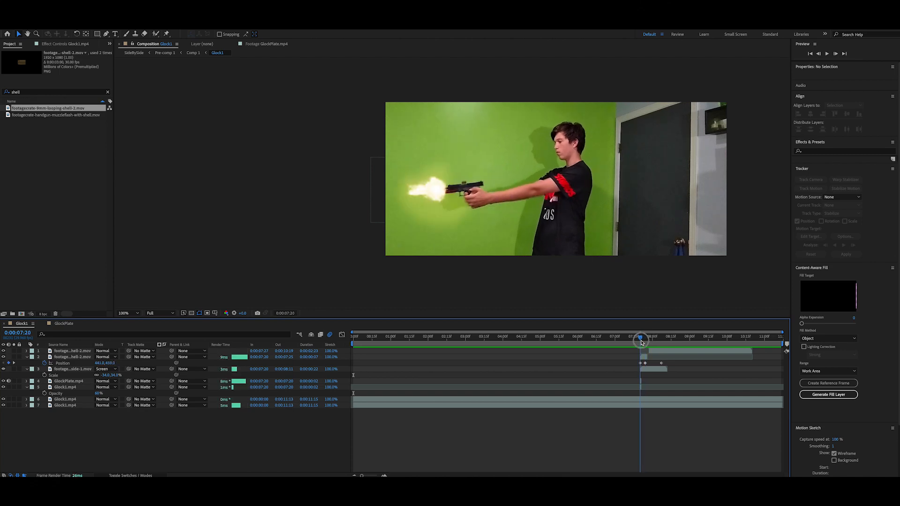
pyautogui.click(32, 89)
pyautogui.click(29, 93)
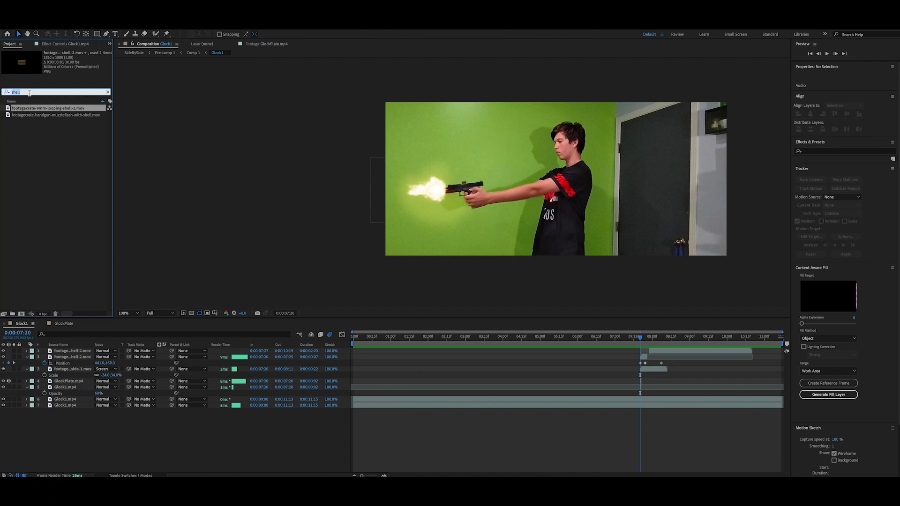
pyautogui.write('shot')
pyautogui.click(58, 109)
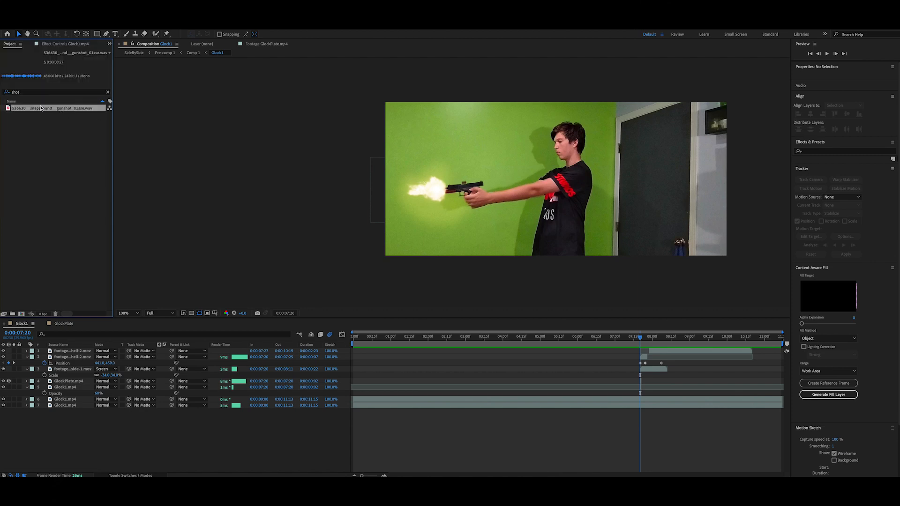
pyautogui.moveTo(36, 111); pyautogui.dragTo(641, 345)
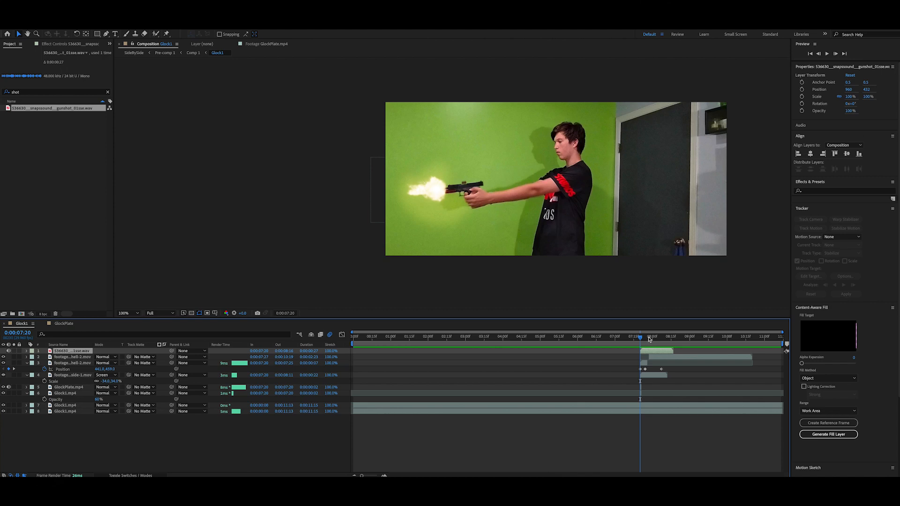
pyautogui.moveTo(639, 341); pyautogui.dragTo(640, 342)
# - Freeze the gunshot audio layer on its last frame so it extends to the end of the composition
pyautogui.click(145, 19)
pyautogui.click(679, 383)
pyautogui.rightClick(662, 354)
pyautogui.moveTo(685, 398)
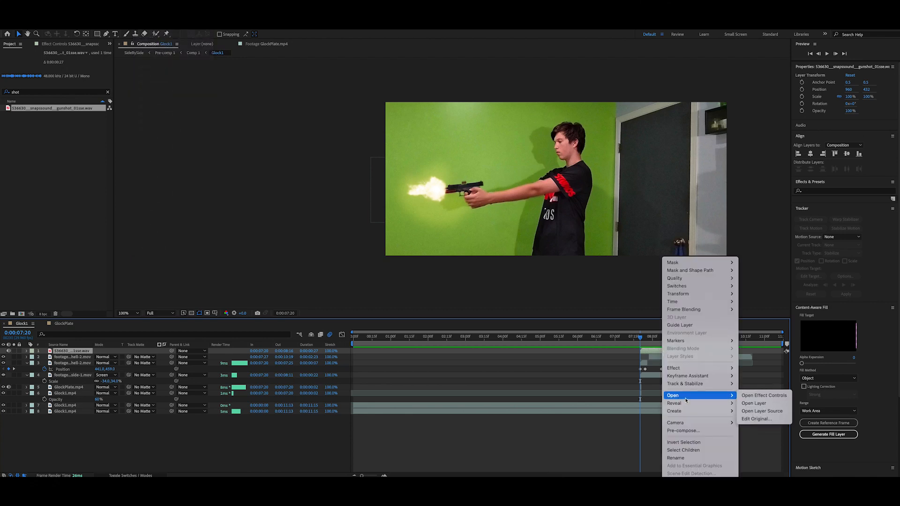
pyautogui.moveTo(686, 303)
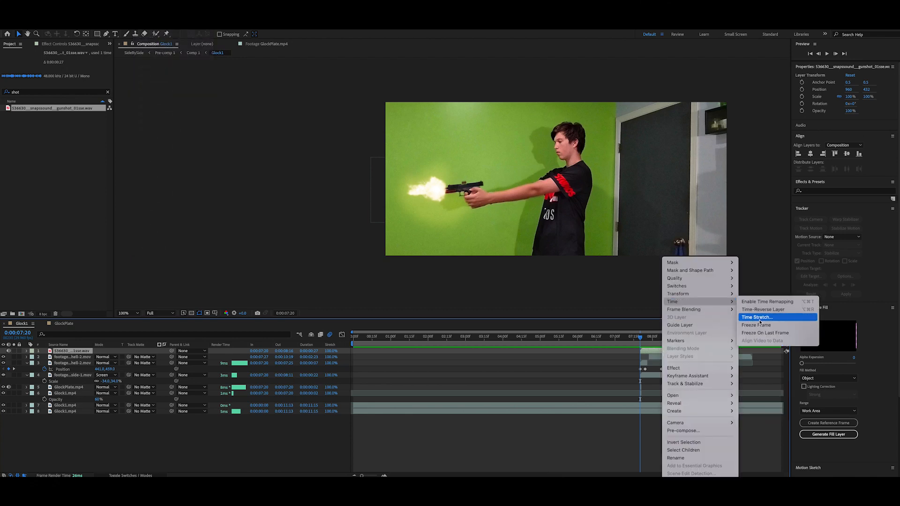
pyautogui.click(757, 333)
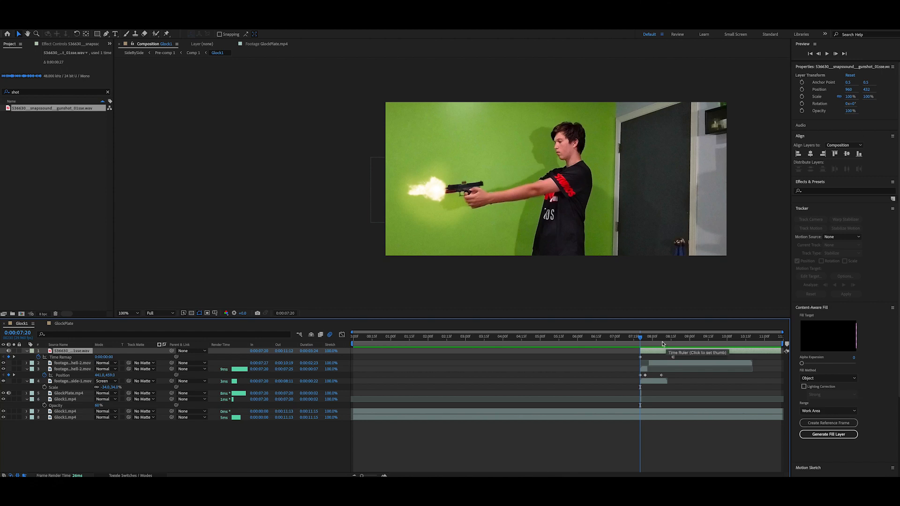
# - Apply the Reverb audio effect to the gunshot layer and play back the shot
pyautogui.scroll(1, 450, 196)
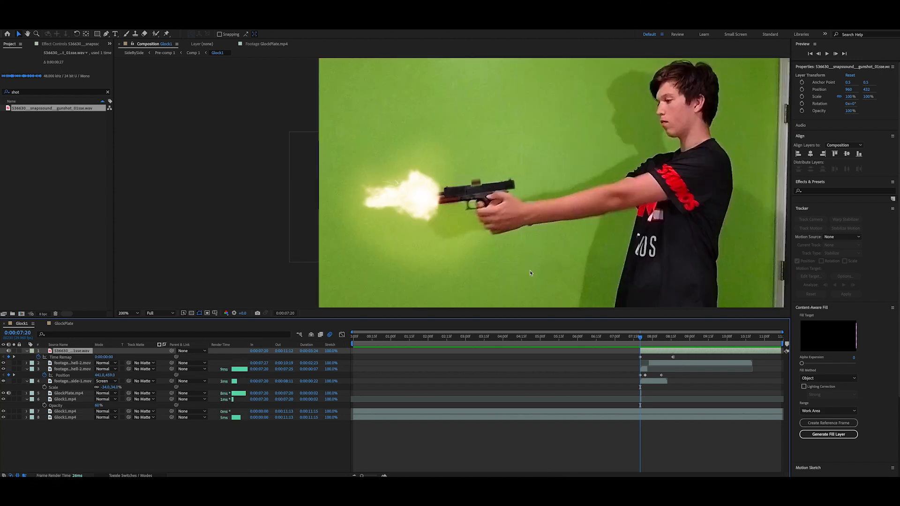
pyautogui.click(143, 19)
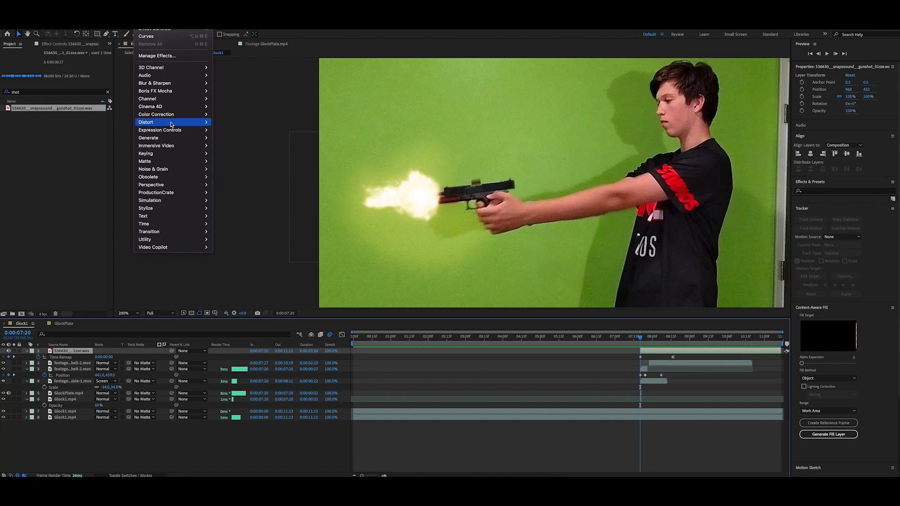
pyautogui.moveTo(164, 75)
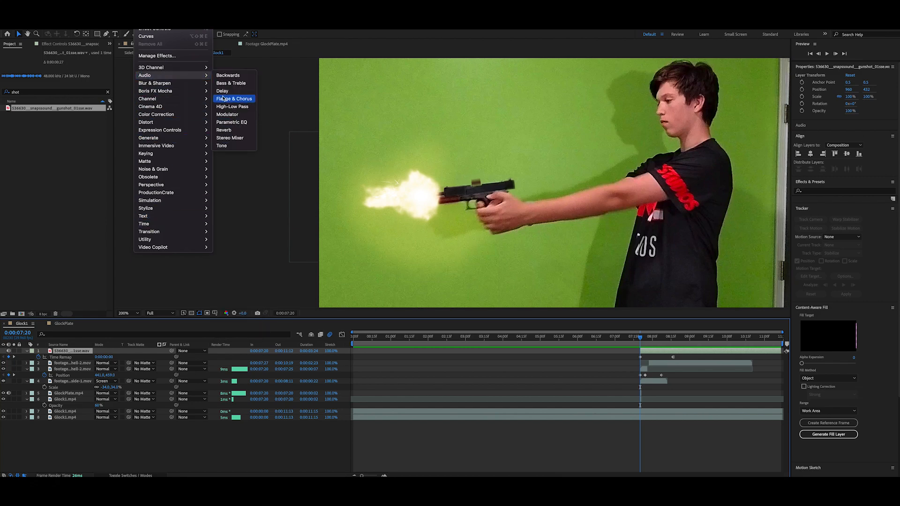
pyautogui.click(227, 132)
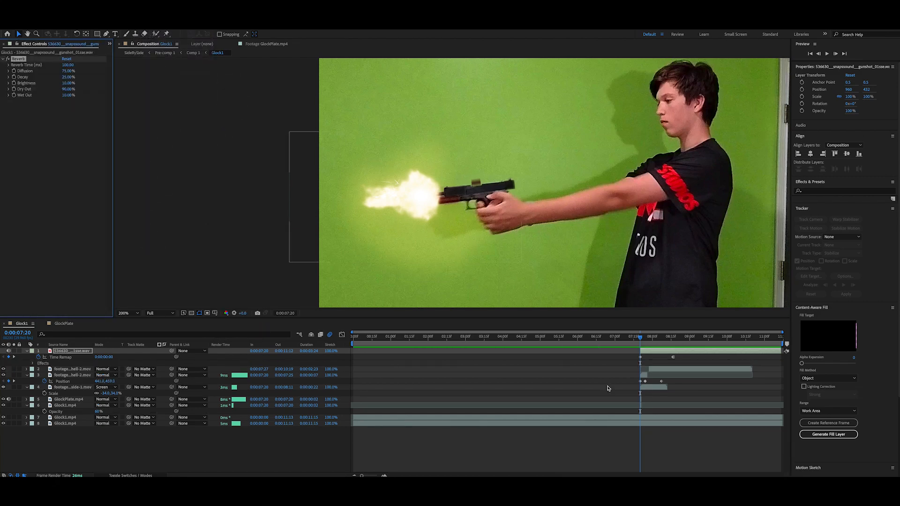
pyautogui.press('space')
pyautogui.click(629, 345)
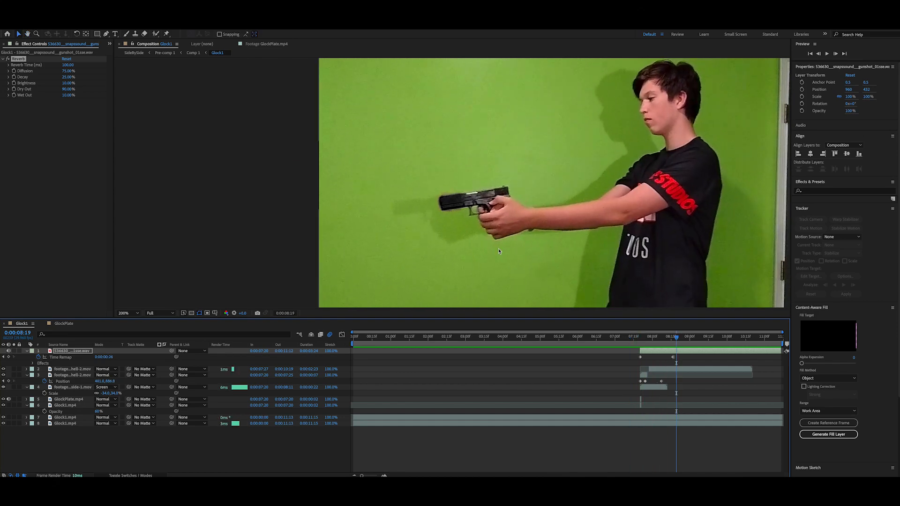
pyautogui.scroll(-1, 524, 275)
pyautogui.click(533, 392)
# - Search the project for "slide" and add GlockSlide.mp3 as the first layer, starting at about 0:00:03:16
pyautogui.moveTo(670, 340); pyautogui.dragTo(353, 340)
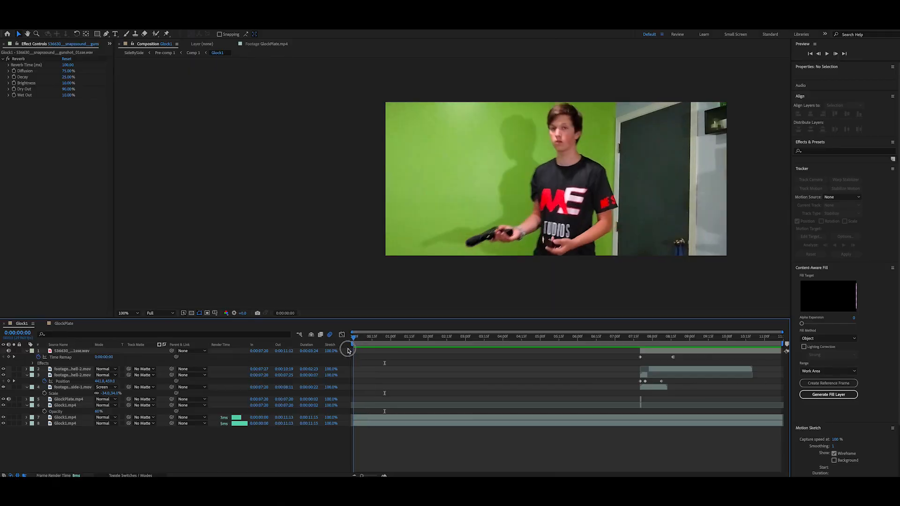
pyautogui.moveTo(348, 350); pyautogui.dragTo(386, 349)
pyautogui.scroll(1, 33, 47)
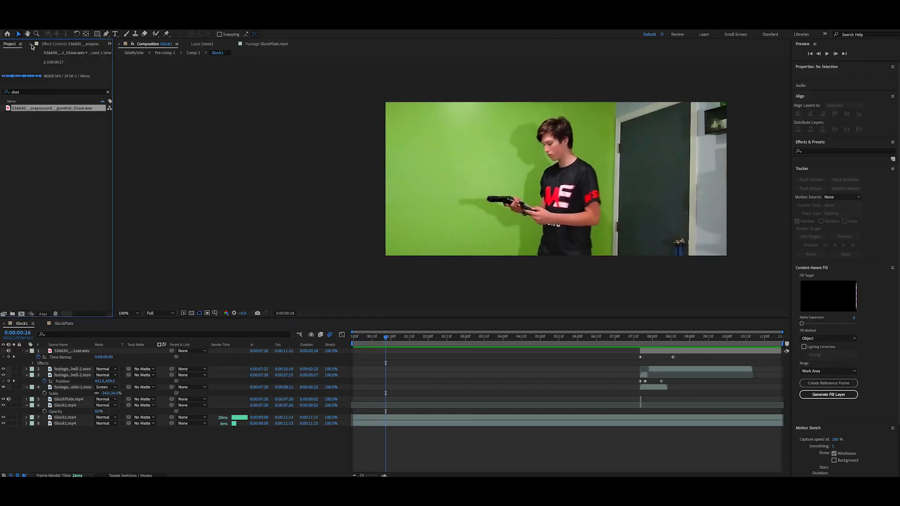
pyautogui.click(35, 92)
pyautogui.write('slide')
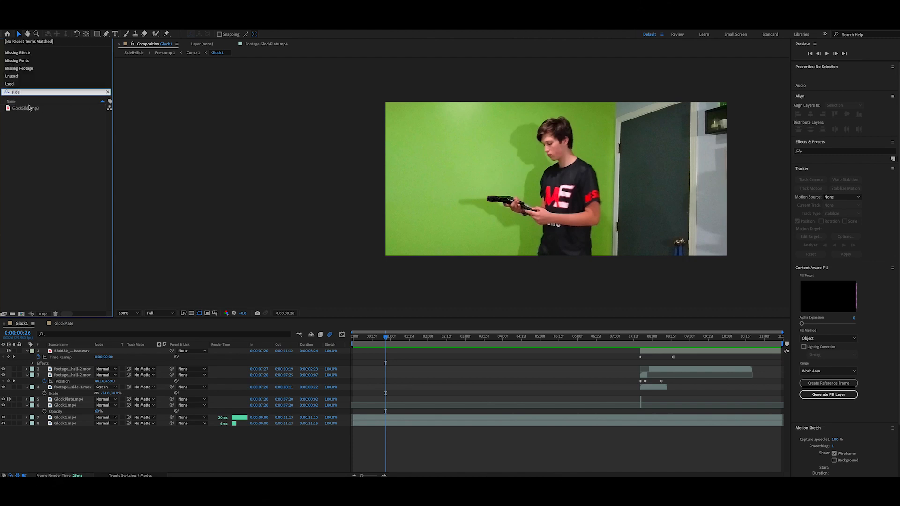
pyautogui.click(27, 109)
pyautogui.moveTo(287, 325); pyautogui.dragTo(466, 351)
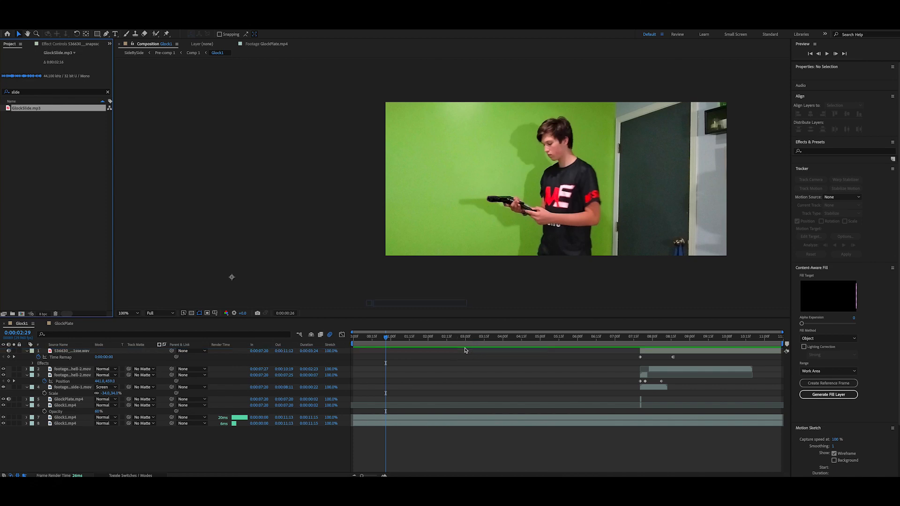
pyautogui.moveTo(41, 110); pyautogui.dragTo(471, 351)
pyautogui.moveTo(417, 337); pyautogui.dragTo(505, 352)
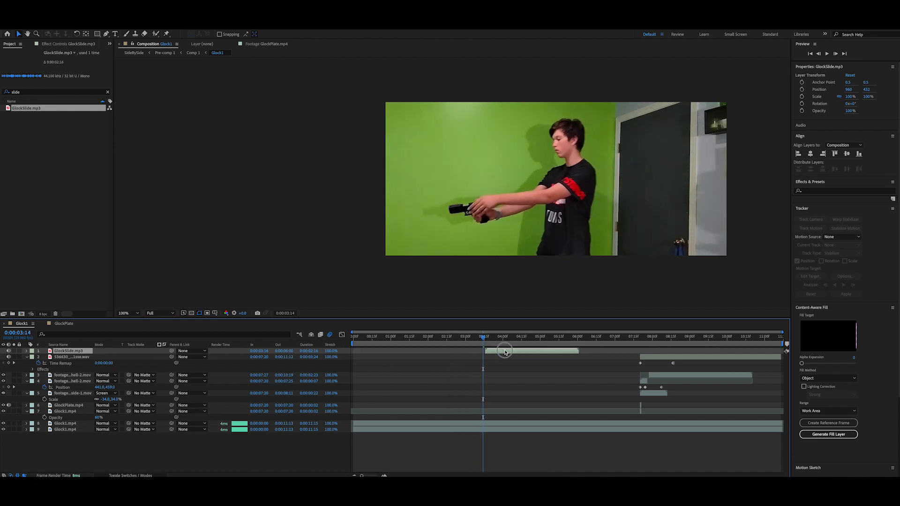
# - Play back the slide sound and delay its layer to start at about 0:00:03:23
pyautogui.press('space')
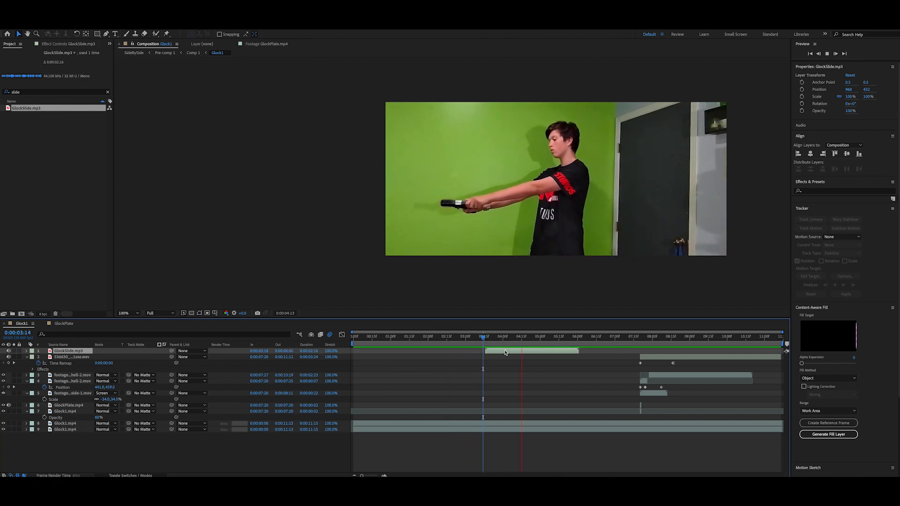
pyautogui.press('space')
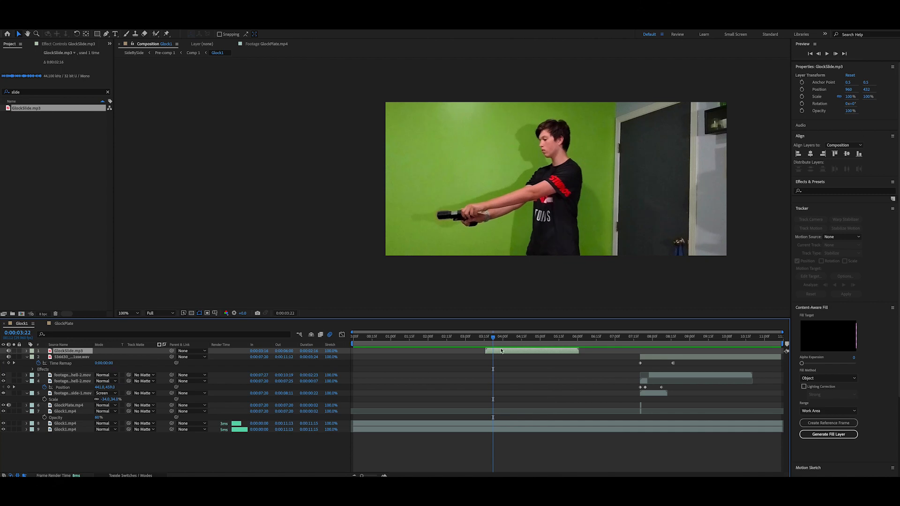
pyautogui.press('space')
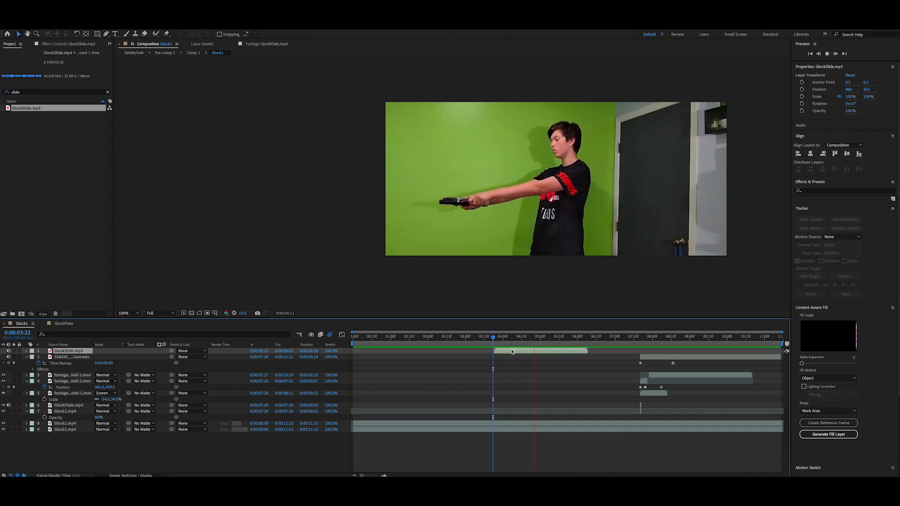
pyautogui.click(518, 346)
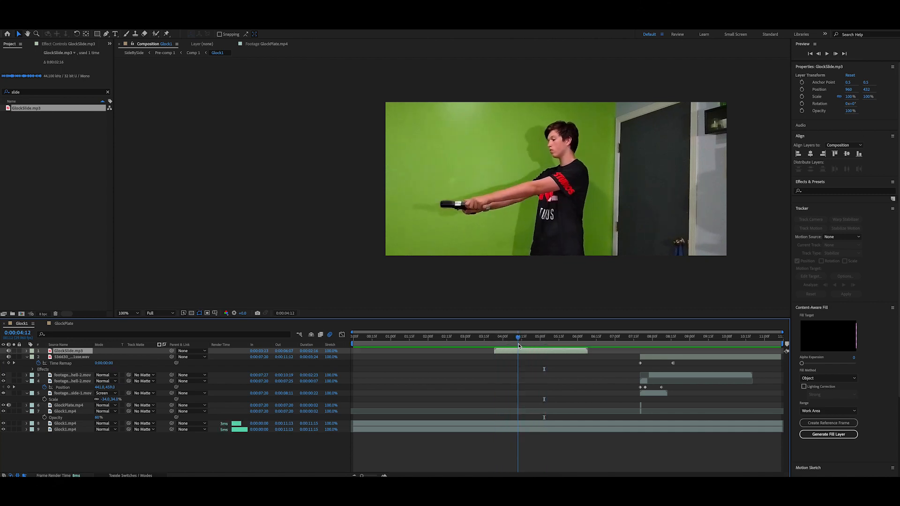
# - Reveal the audio waveform of the GlockSlide.mp3 layer
pyautogui.click(27, 351)
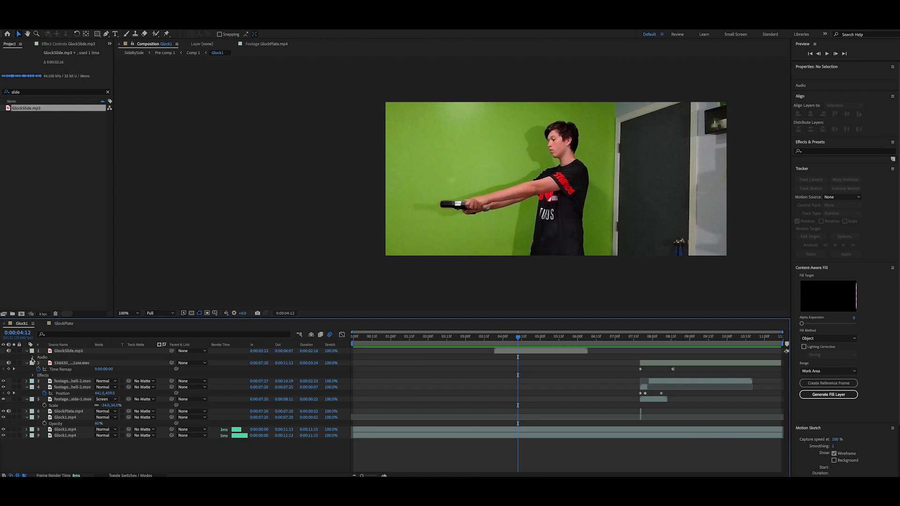
pyautogui.click(32, 357)
pyautogui.click(509, 352)
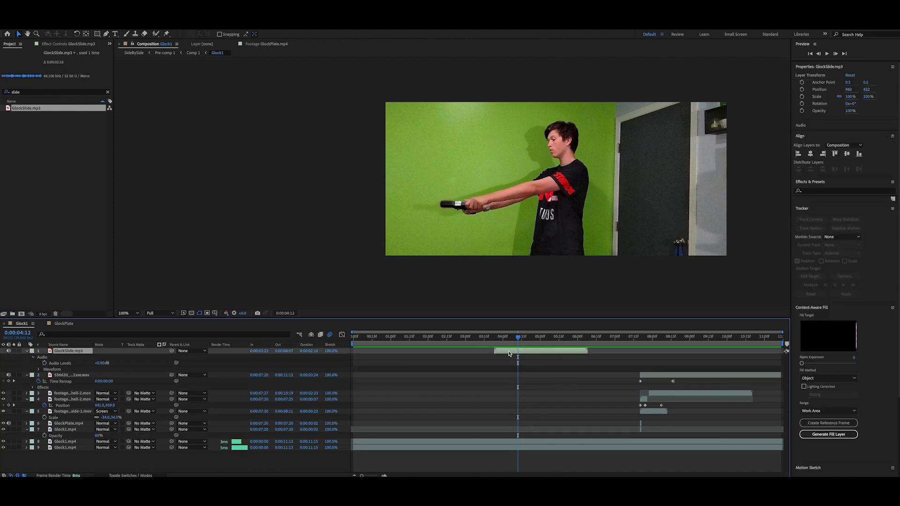
pyautogui.click(39, 370)
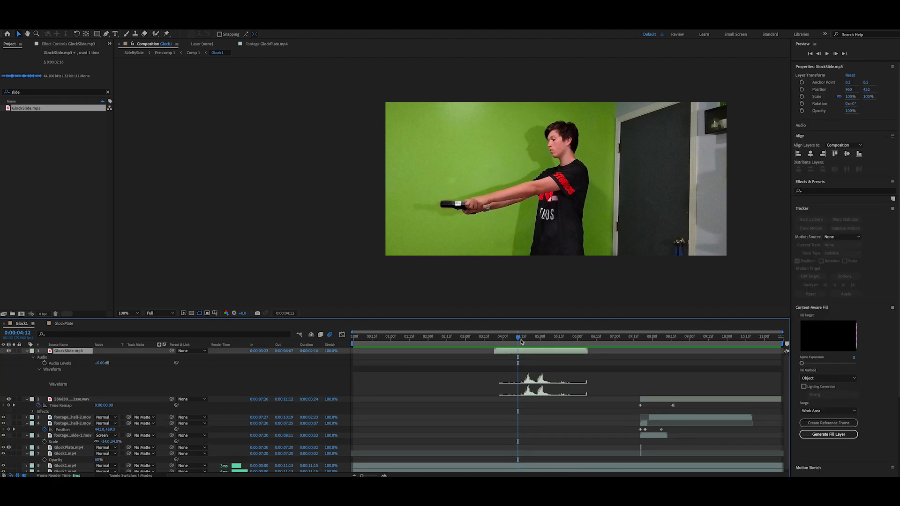
# - Split the slide sound between its two waveform peaks at 0:00:04:26, delay the second part to about 0:00:05:04, and play it back
pyautogui.moveTo(521, 342); pyautogui.dragTo(534, 342)
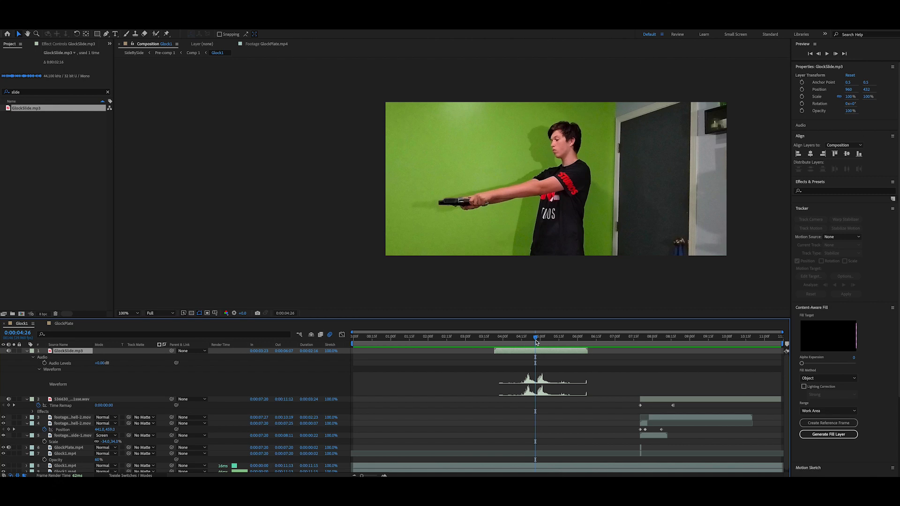
pyautogui.hotkey('ctrl', 'shift', 'd')
pyautogui.moveTo(545, 355); pyautogui.dragTo(536, 353)
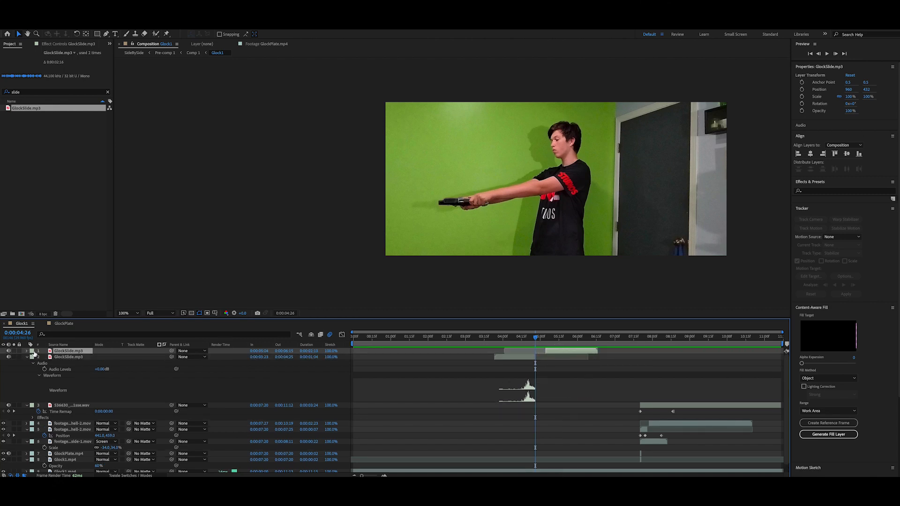
pyautogui.click(514, 346)
pyautogui.press('space')
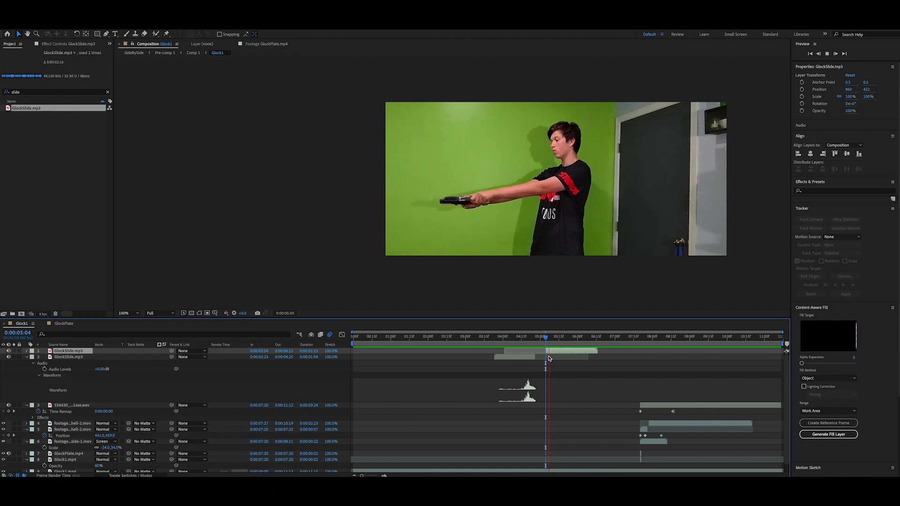
pyautogui.moveTo(547, 358); pyautogui.dragTo(411, 363)
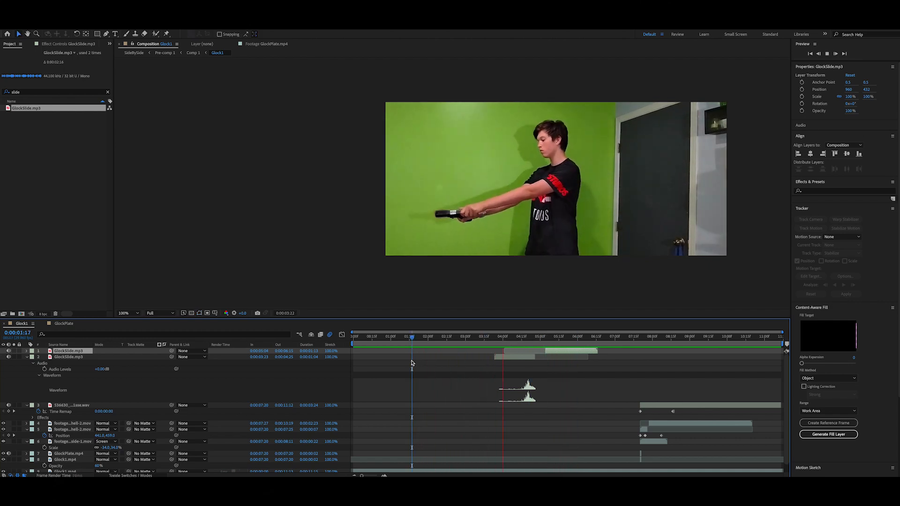
pyautogui.click(26, 357)
# - Search the project for "clip" and add GlockClip1.mp3 as the first layer, starting at about 0:00:01:07
pyautogui.click(633, 339)
pyautogui.moveTo(633, 341); pyautogui.dragTo(318, 345)
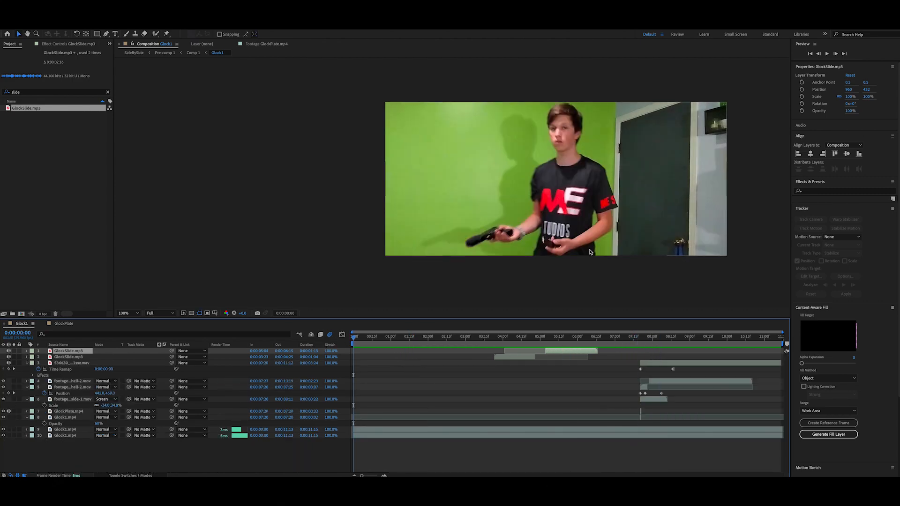
pyautogui.click(28, 92)
pyautogui.write('clip')
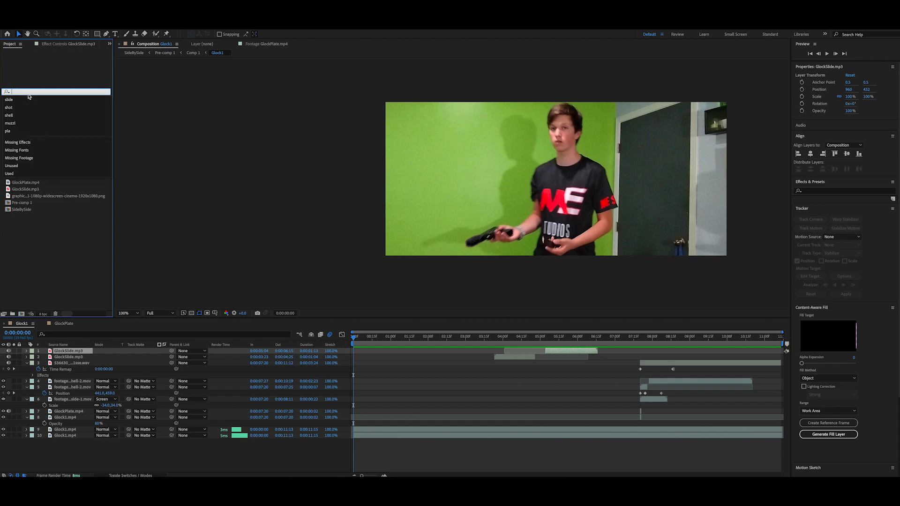
pyautogui.moveTo(27, 108); pyautogui.dragTo(425, 354)
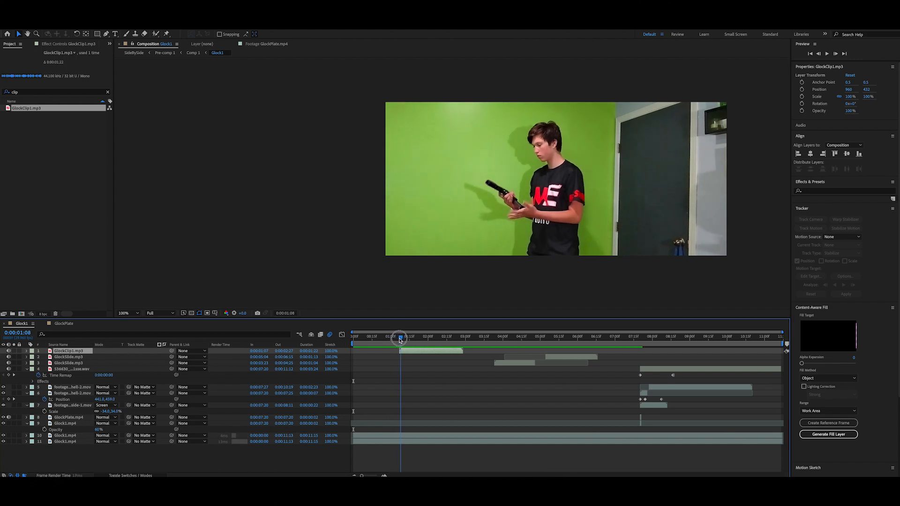
# - Play back the clip sound repeatedly and shift its layer to start at about 0:00:00:22 to match the magazine insertion
pyautogui.press('space')
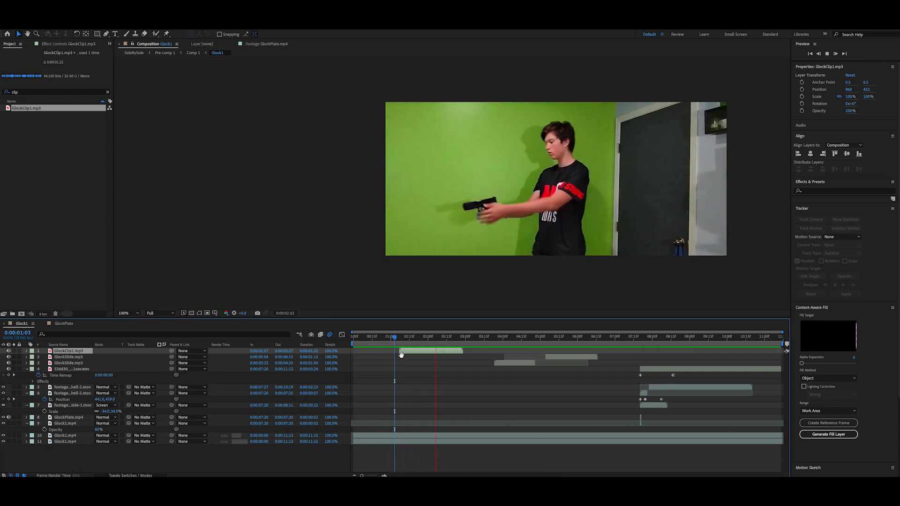
pyautogui.click(410, 344)
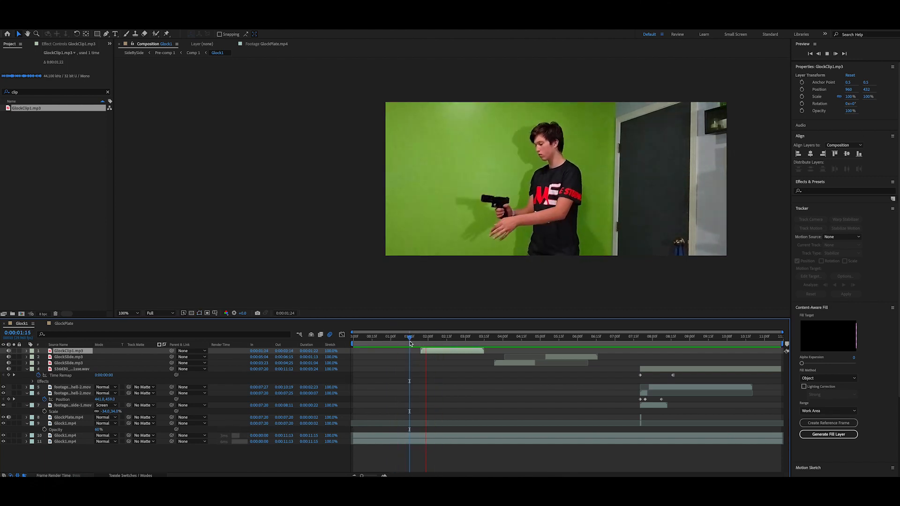
pyautogui.click(378, 341)
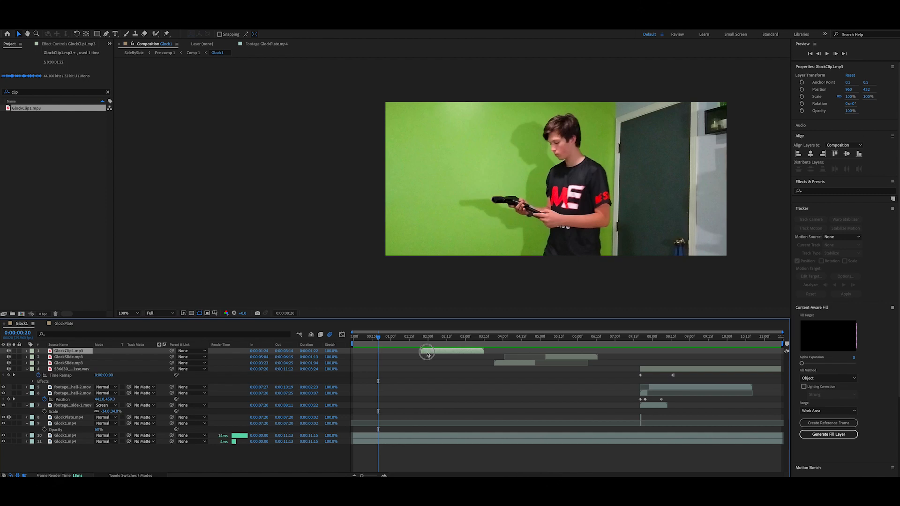
pyautogui.press('space')
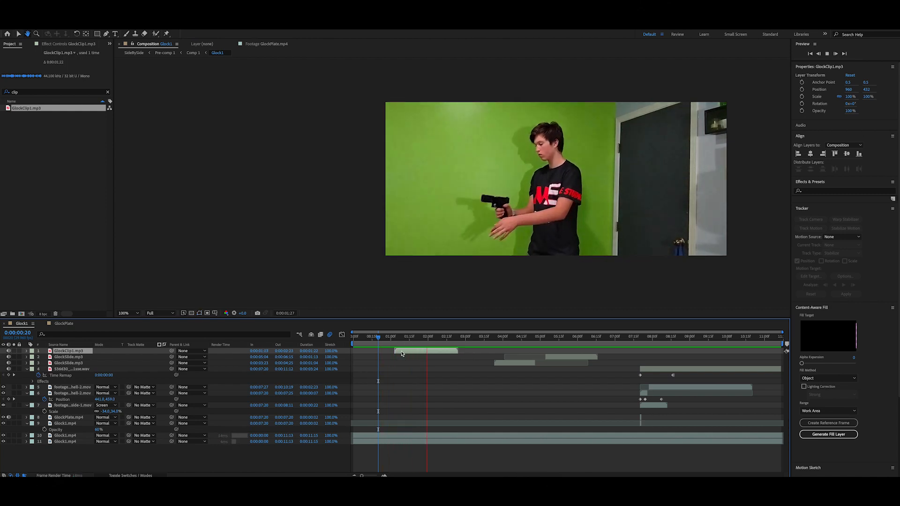
pyautogui.click(375, 344)
pyautogui.moveTo(404, 351); pyautogui.dragTo(400, 352)
pyautogui.press('space')
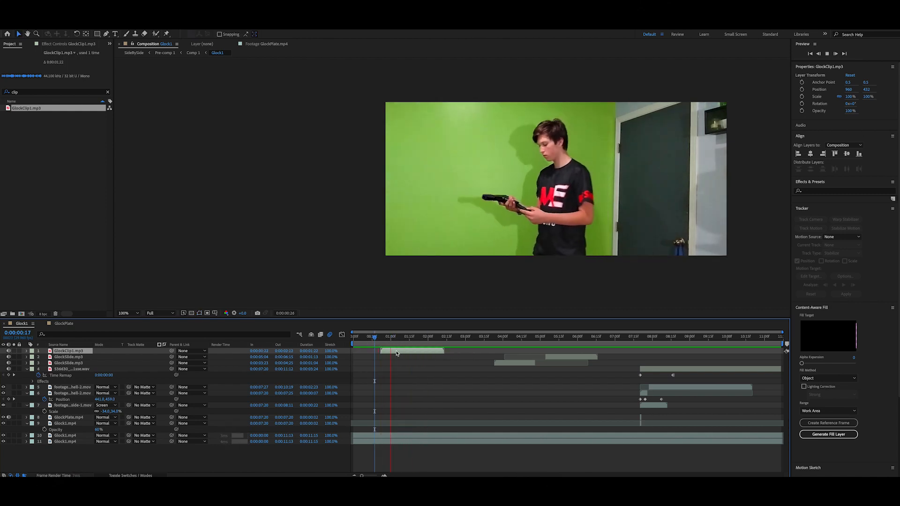